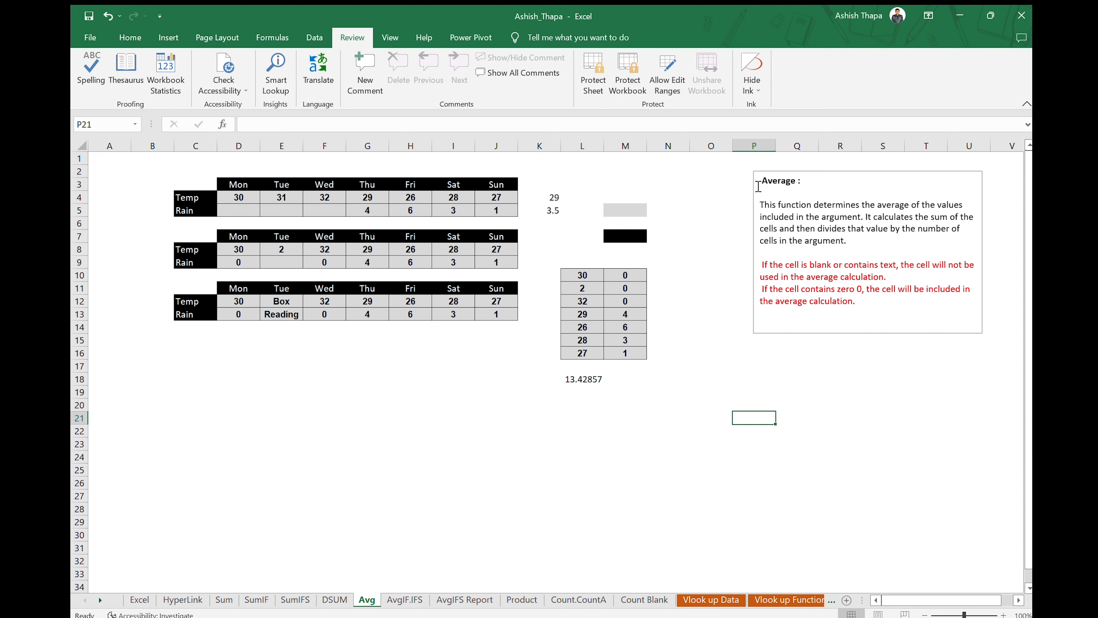
Read the explanation of the Average function in the text box, including the rules on blank, text and zero cells
{"action": "left_click_drag", "start_coordinate": [764, 183], "coordinate": [799, 181]}
{"action": "left_click", "coordinate": [781, 207]}
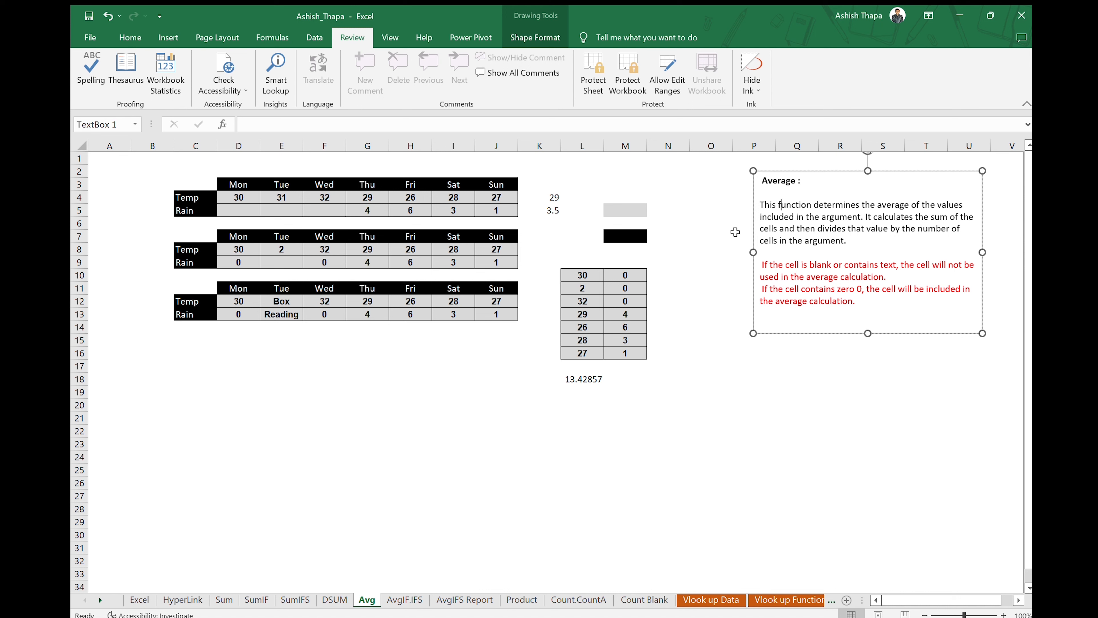
{"action": "left_click", "coordinate": [129, 38]}
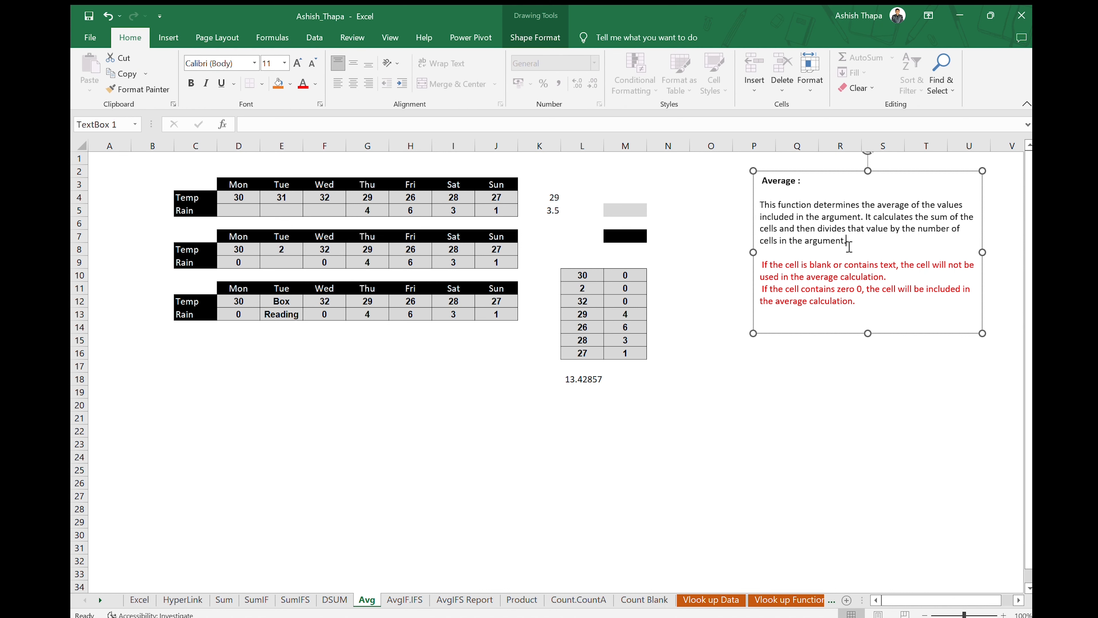
{"action": "left_click", "coordinate": [761, 266]}
Examine the blank Monday to Wednesday rain cells in the first table and the Tuesday text entry in the third table's Rain row
{"action": "left_click", "coordinate": [248, 210]}
{"action": "left_click", "coordinate": [282, 210]}
{"action": "left_click", "coordinate": [331, 210]}
{"action": "left_click", "coordinate": [251, 215]}
{"action": "left_click", "coordinate": [278, 209]}
{"action": "left_click", "coordinate": [331, 210]}
{"action": "left_click", "coordinate": [250, 212]}
{"action": "left_click", "coordinate": [279, 209]}
{"action": "left_click", "coordinate": [322, 208]}
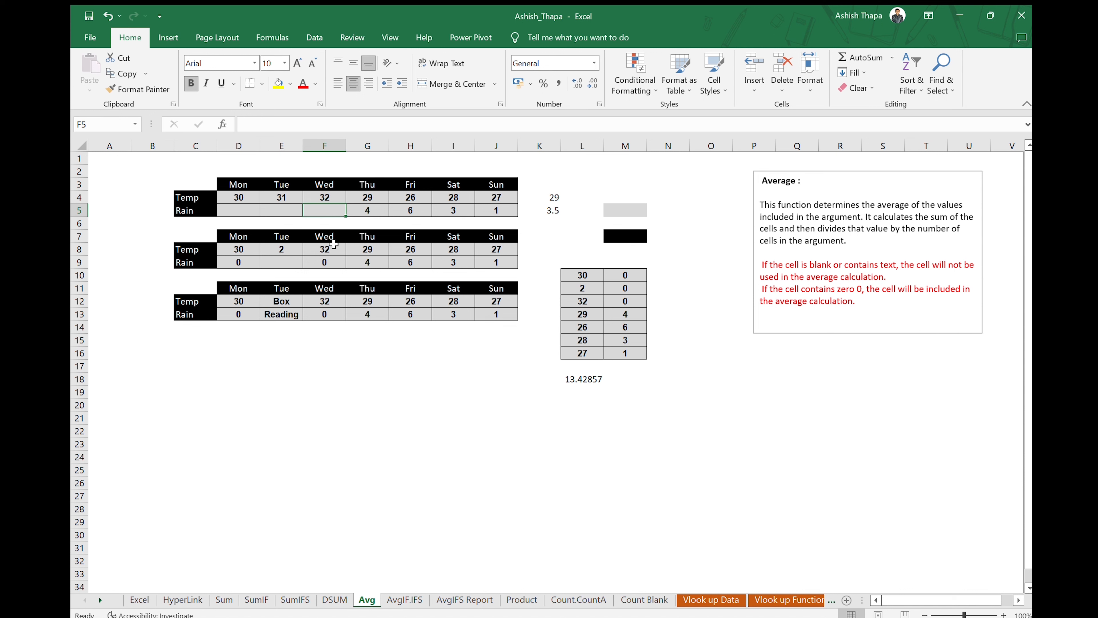
{"action": "left_click", "coordinate": [282, 327]}
{"action": "left_click", "coordinate": [282, 313]}
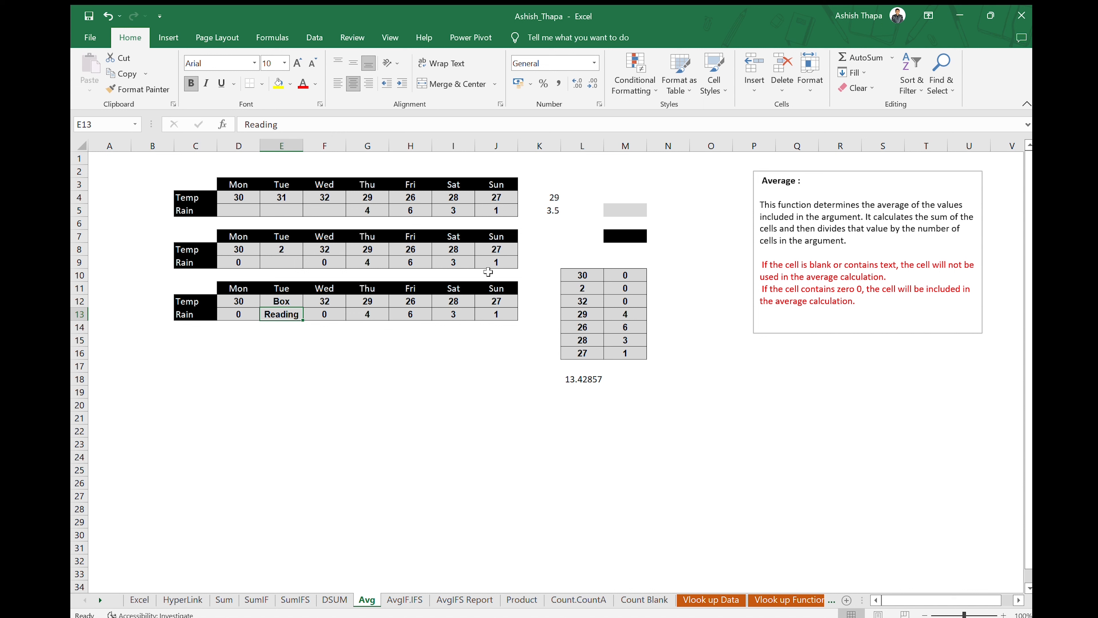
Compare the blank Tuesday rain cell with the zero Wednesday rain cell in the second table
{"action": "left_click", "coordinate": [330, 211]}
{"action": "left_click", "coordinate": [324, 263]}
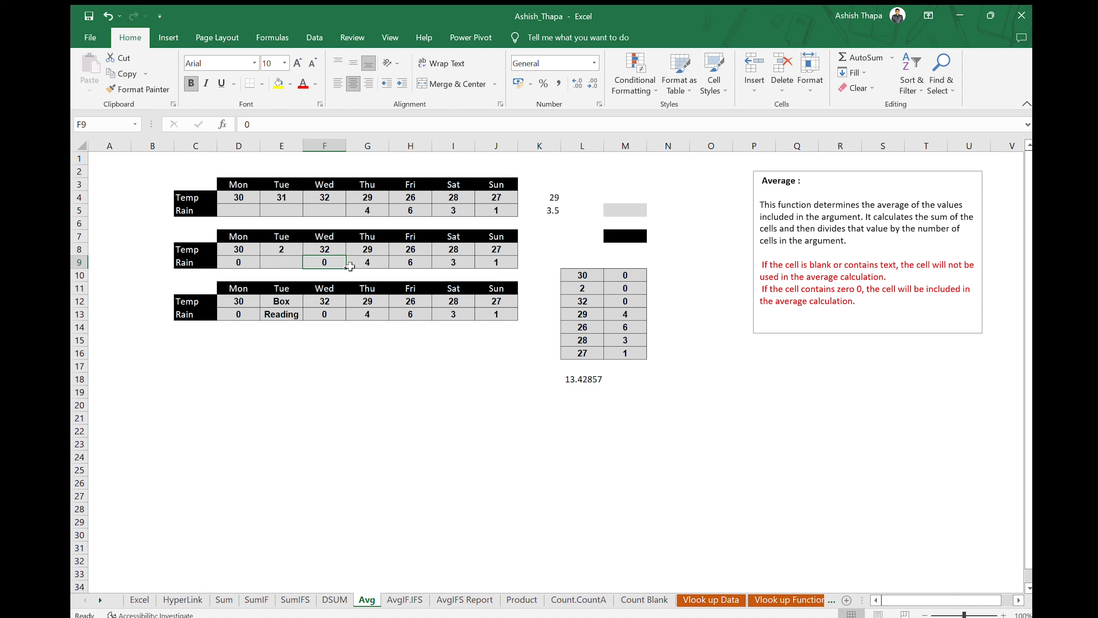
{"action": "left_click", "coordinate": [298, 264]}
{"action": "left_click", "coordinate": [322, 263]}
{"action": "left_click", "coordinate": [280, 266]}
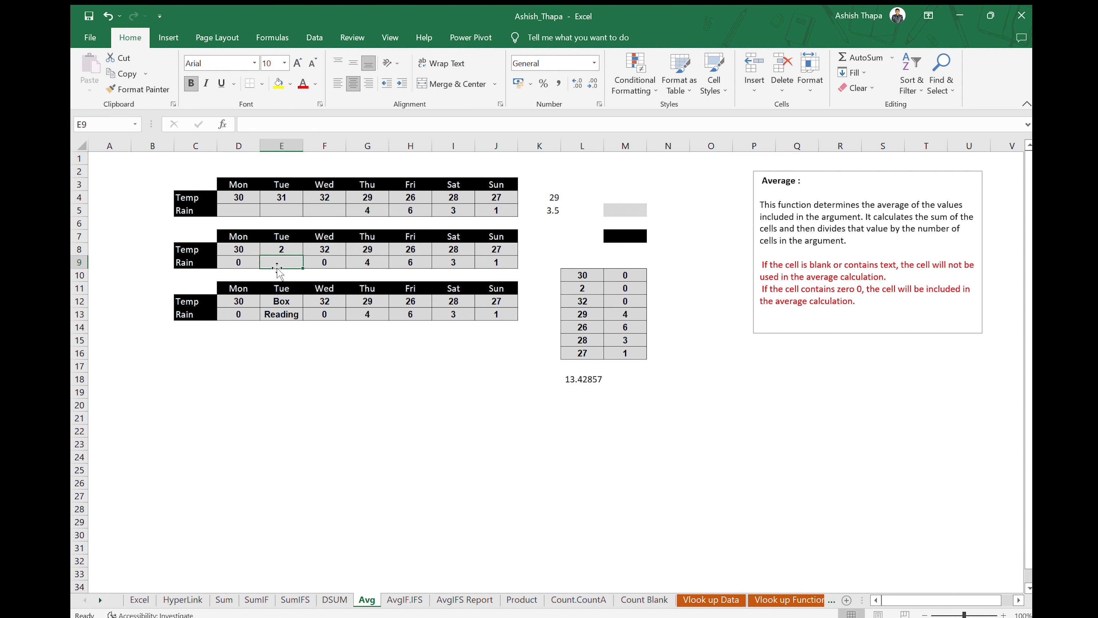
{"action": "left_click", "coordinate": [315, 264]}
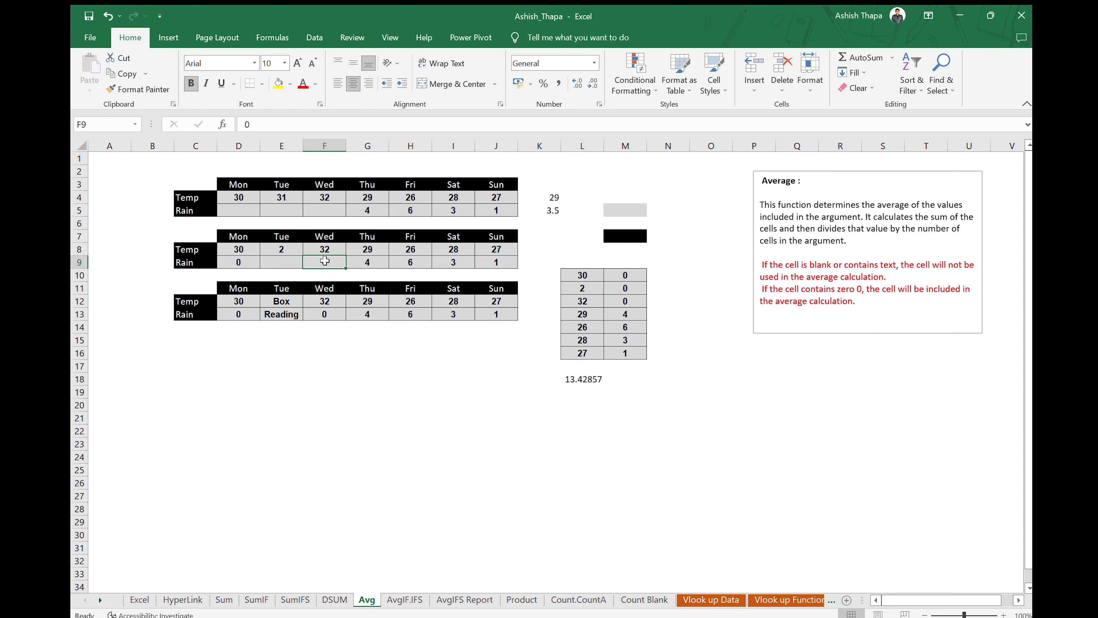
{"action": "left_click", "coordinate": [270, 261]}
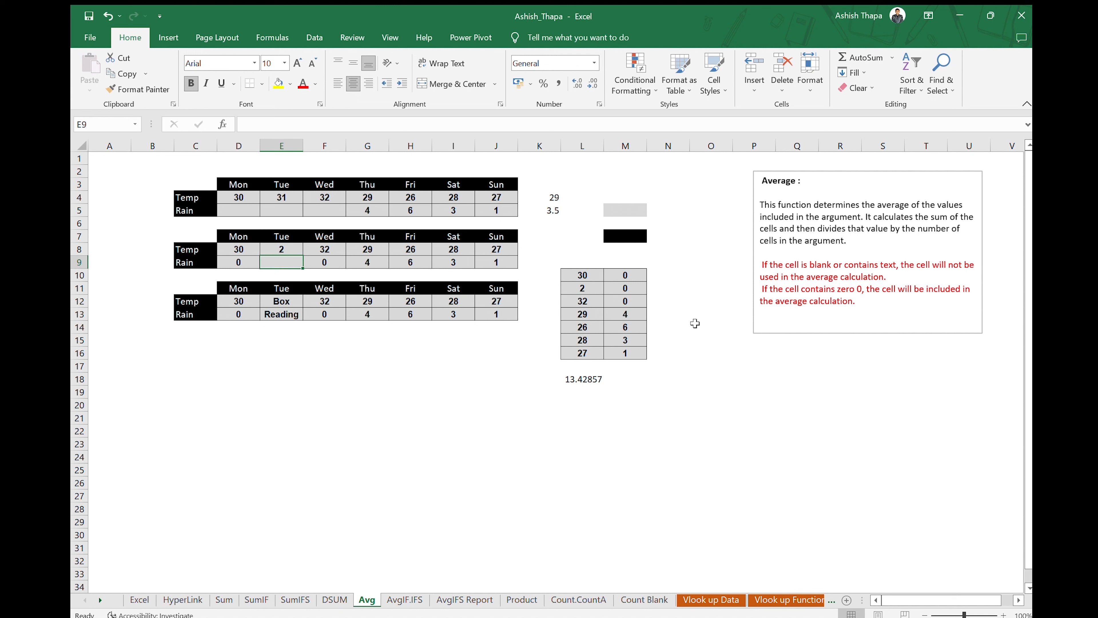
Average the first table's Monday to Sunday temperatures in cell O17 with =AVERAGE(D4:J4)
{"action": "left_click", "coordinate": [699, 369]}
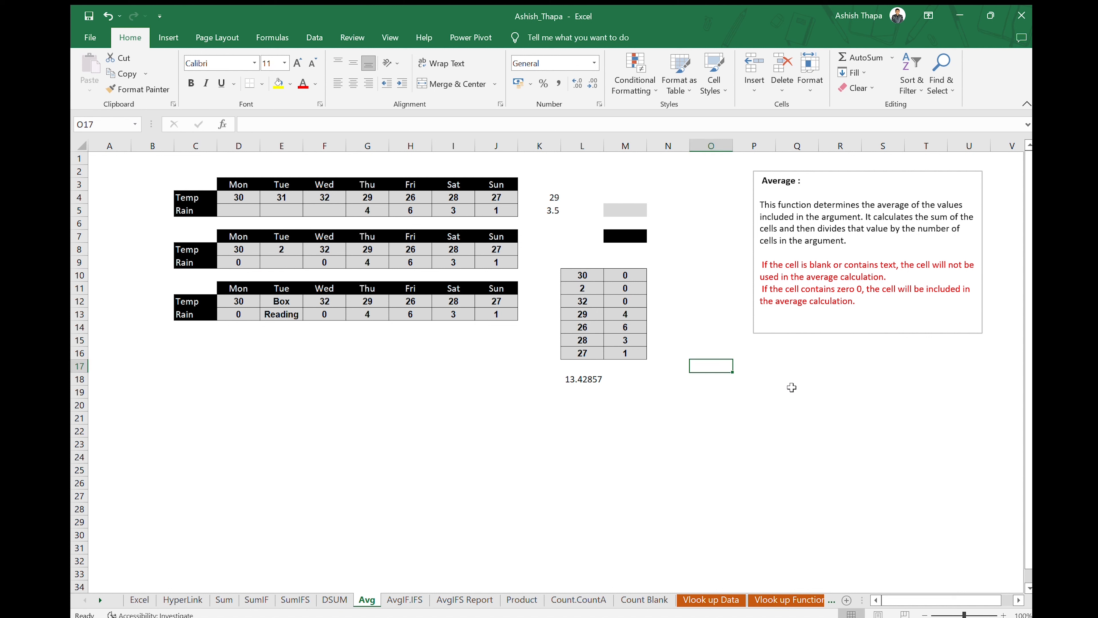
{"action": "scroll", "coordinate": [842, 442], "scroll_direction": "right", "scroll_amount": 1}
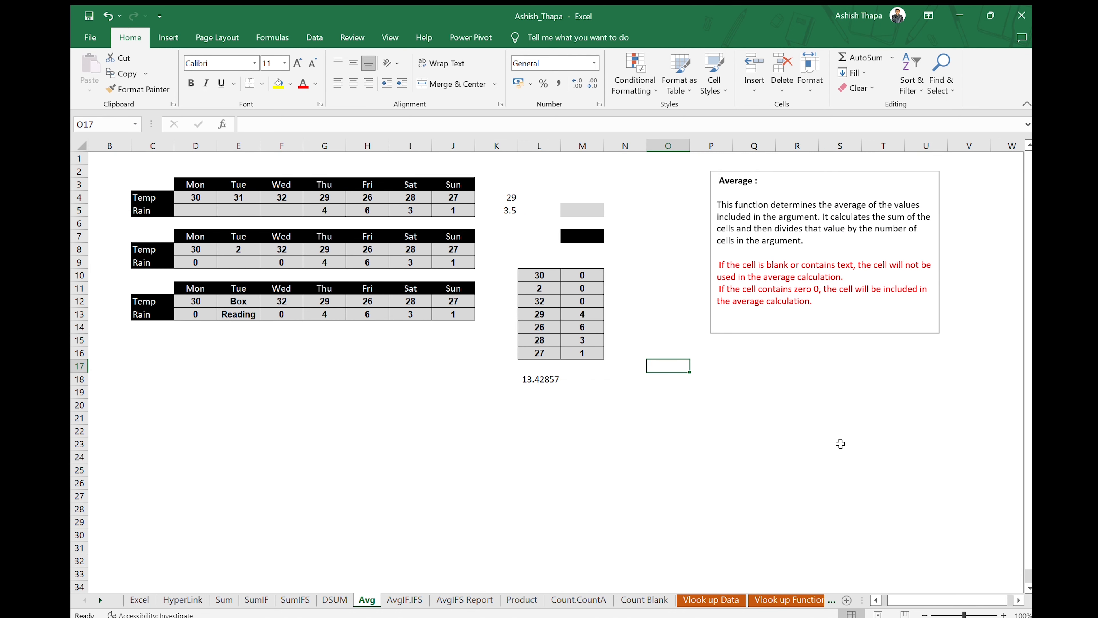
{"action": "type", "text": "="}
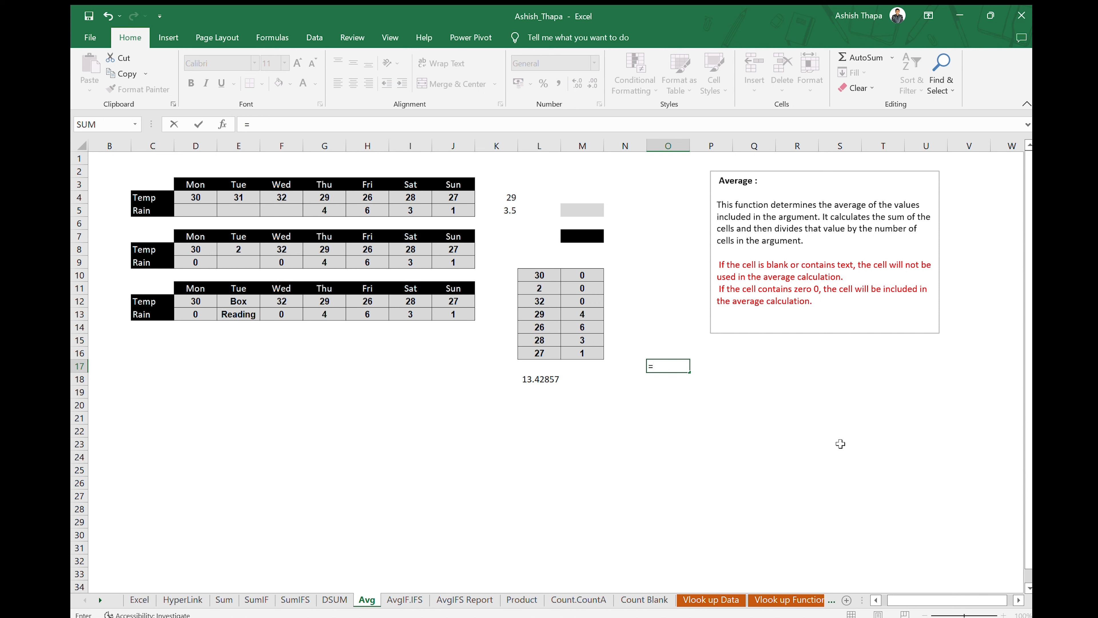
{"action": "type", "text": "avera"}
{"action": "key", "text": "Tab"}
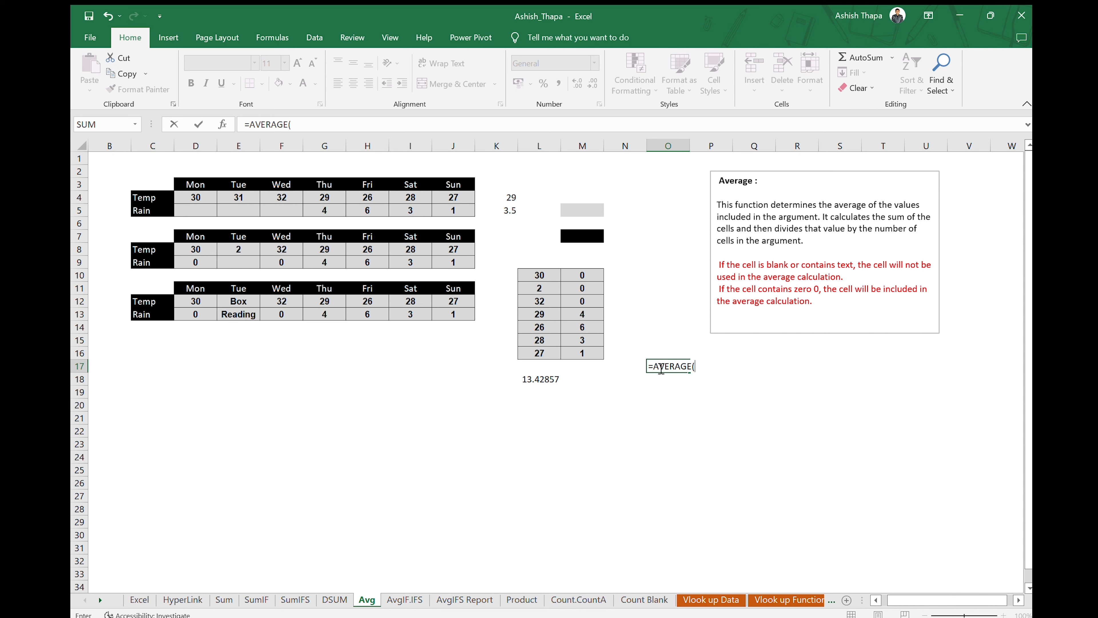
{"action": "left_click", "coordinate": [203, 196]}
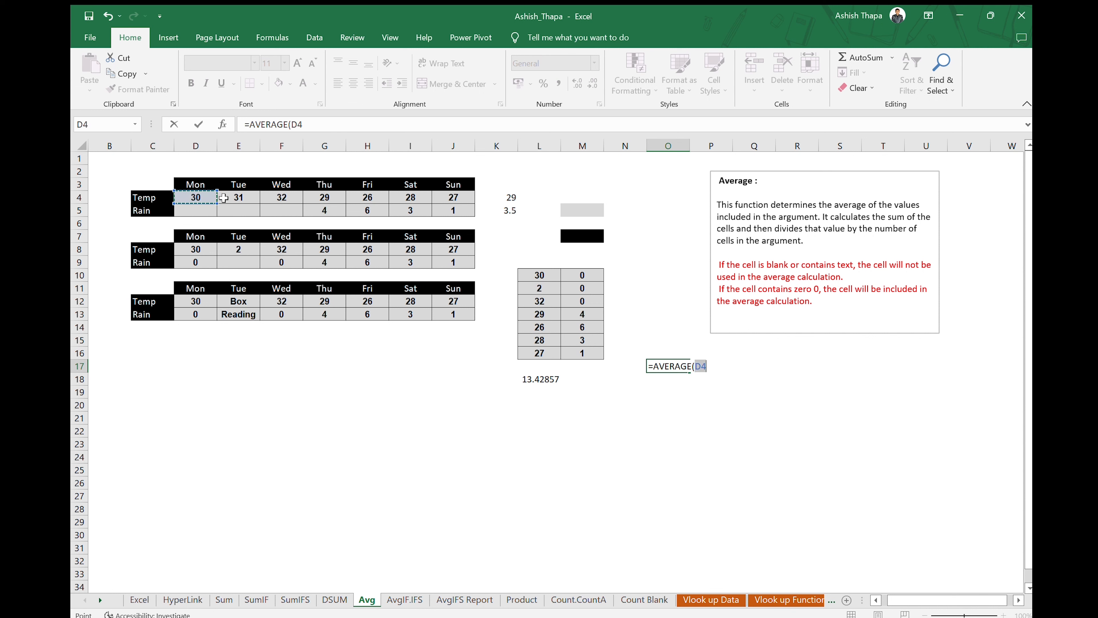
{"action": "left_click_drag", "start_coordinate": [203, 197], "coordinate": [473, 200]}
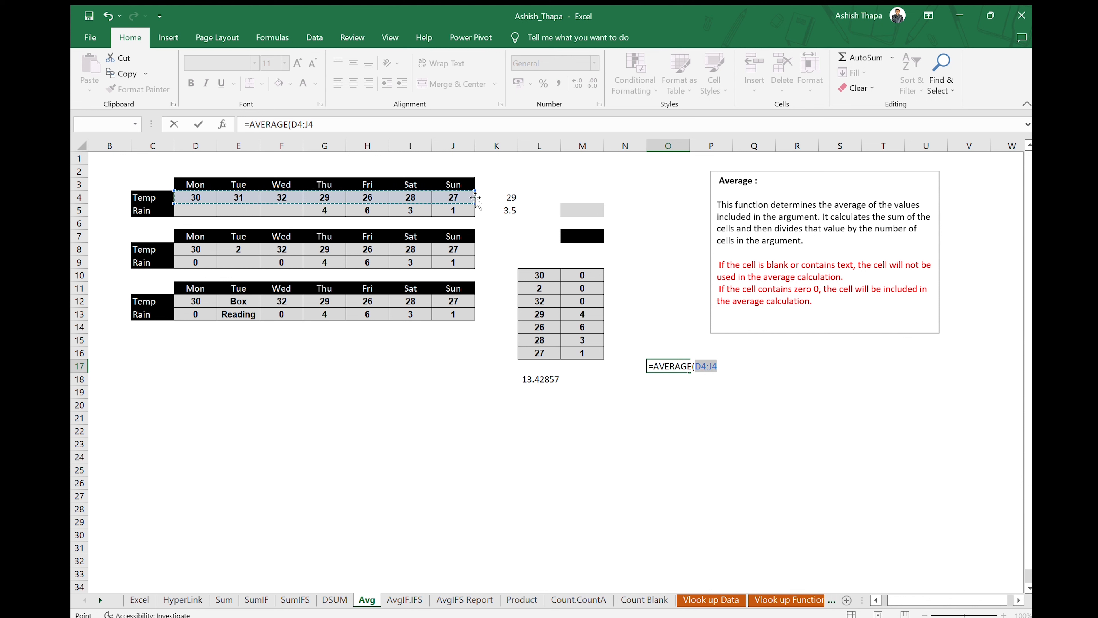
{"action": "key", "text": "Return"}
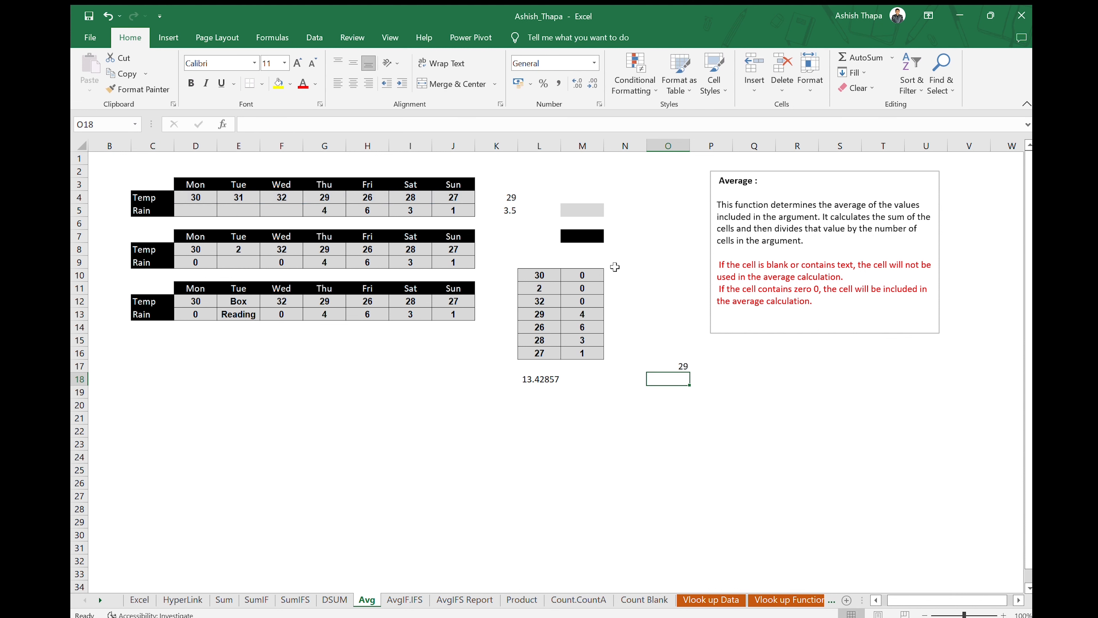
Review the formula in O17 and check the first and last cells of its range, D4 and J4
{"action": "left_click", "coordinate": [677, 366]}
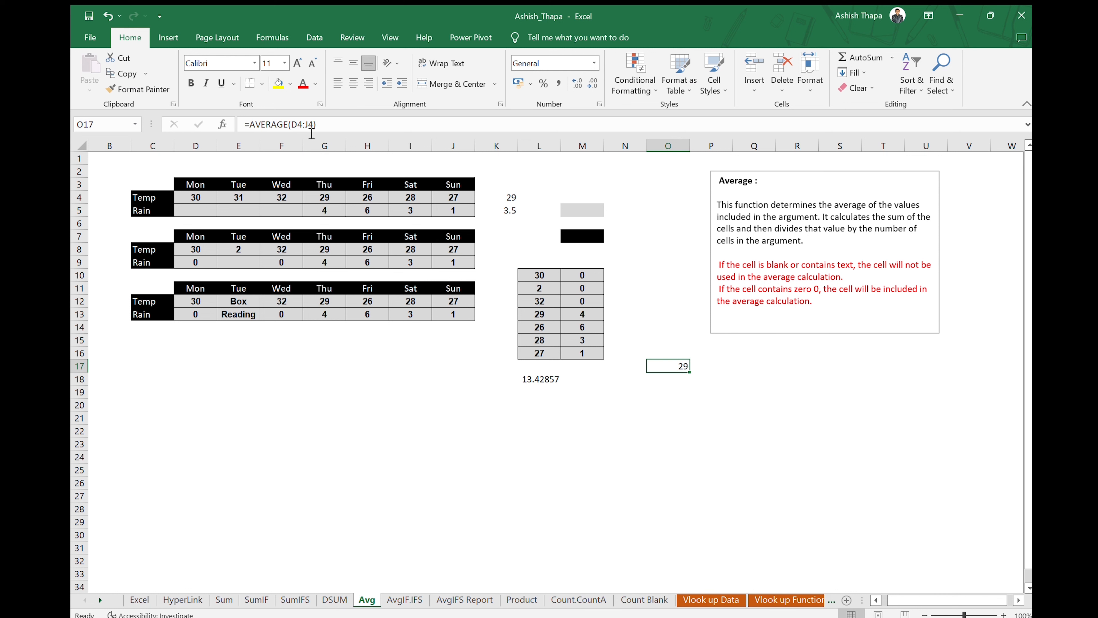
{"action": "left_click", "coordinate": [190, 197]}
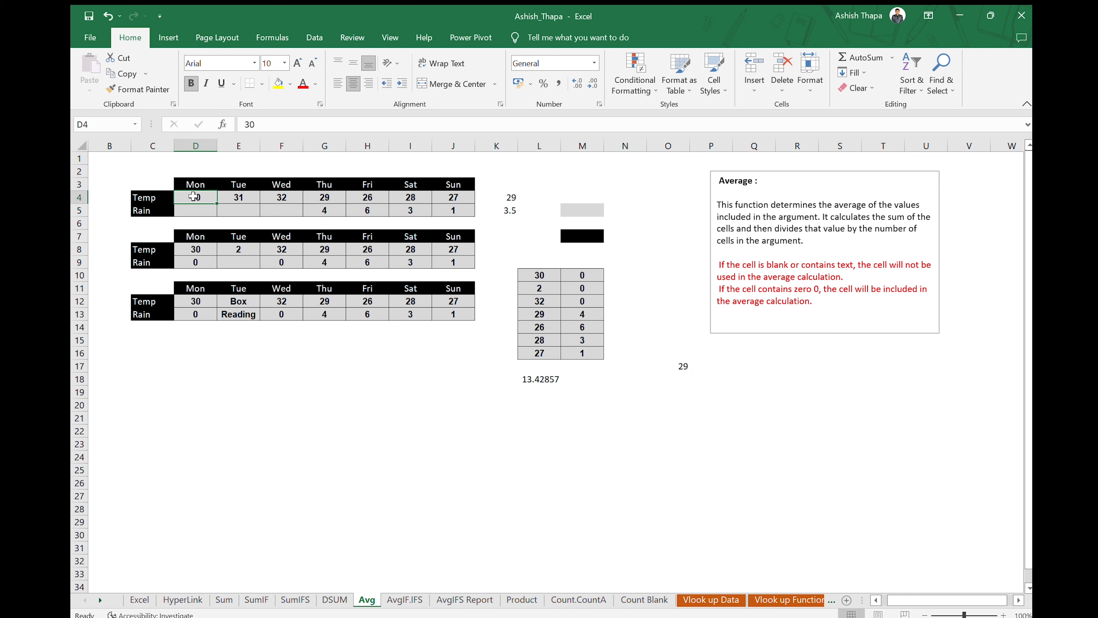
{"action": "left_click", "coordinate": [457, 197]}
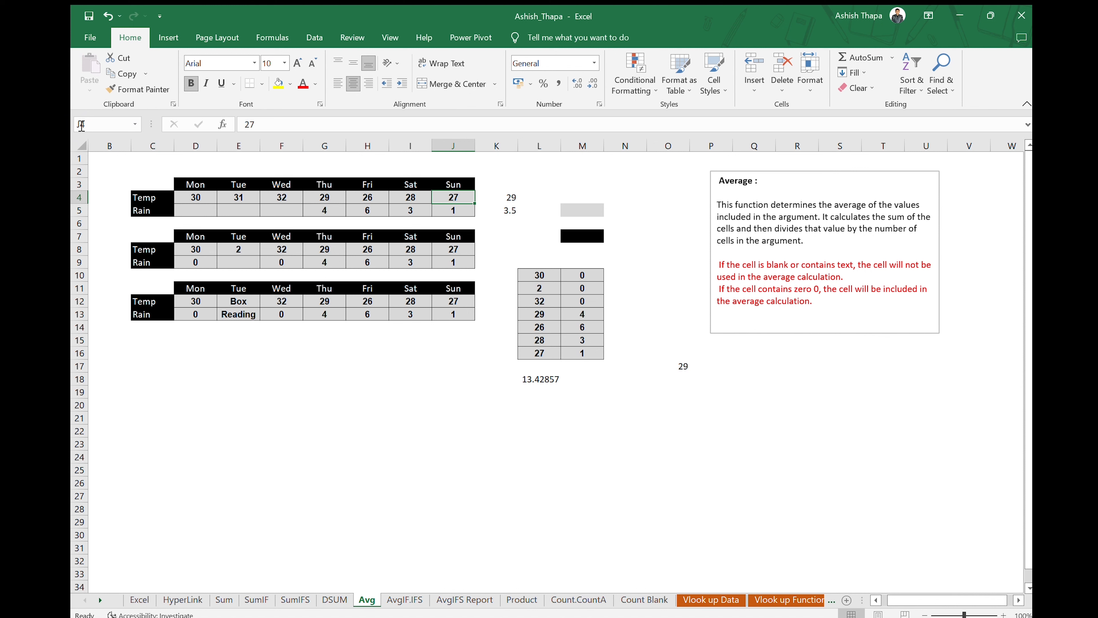
{"action": "left_click", "coordinate": [625, 276]}
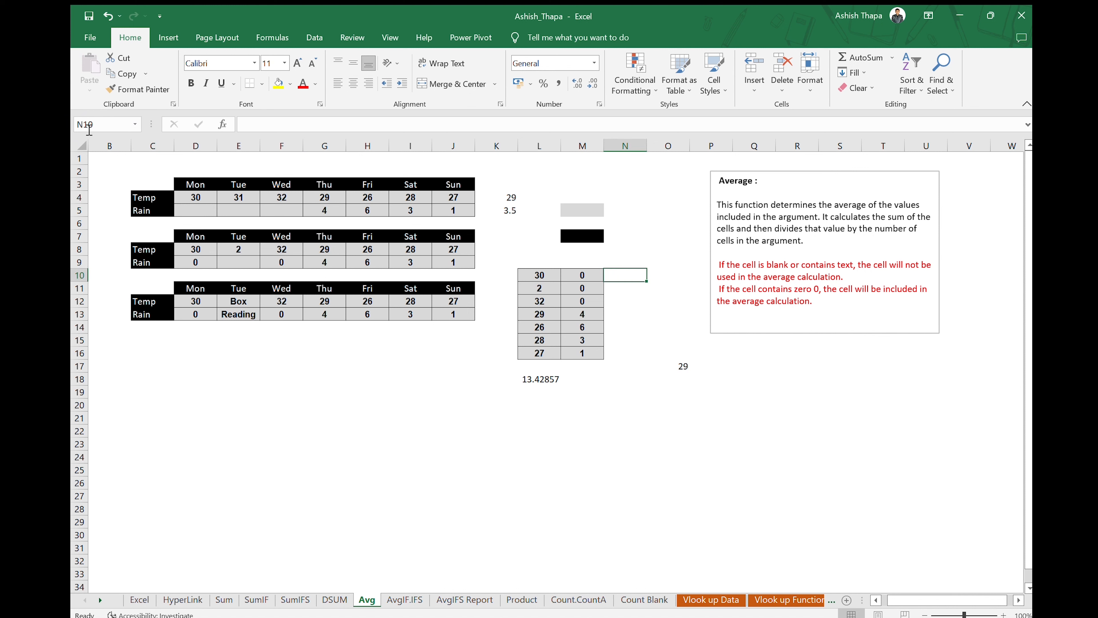
{"action": "left_click", "coordinate": [190, 199]}
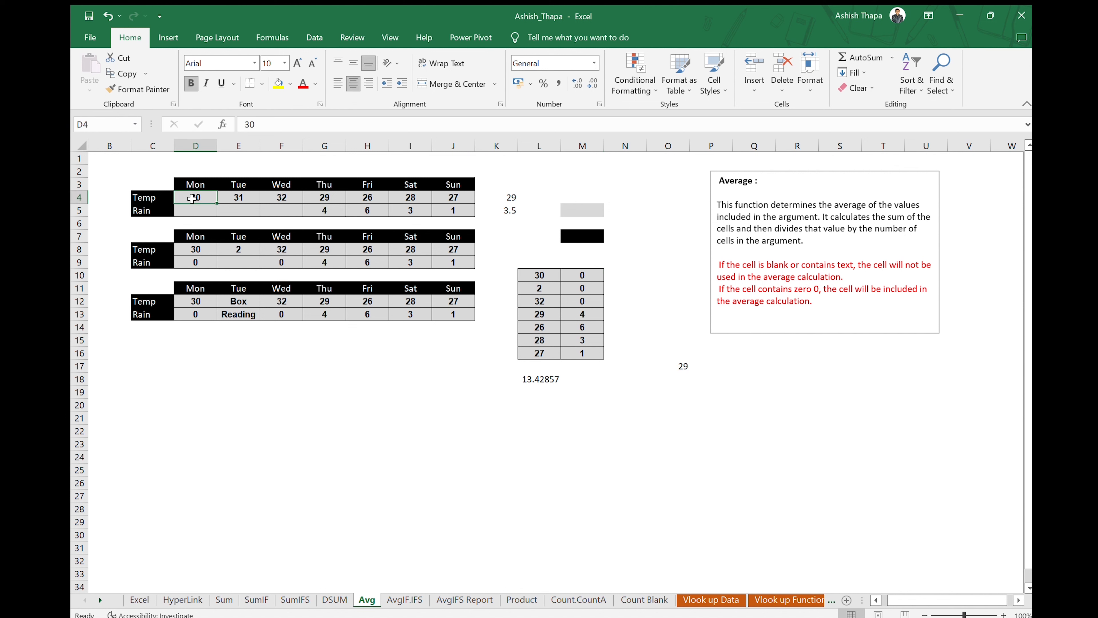
{"action": "left_click", "coordinate": [450, 199]}
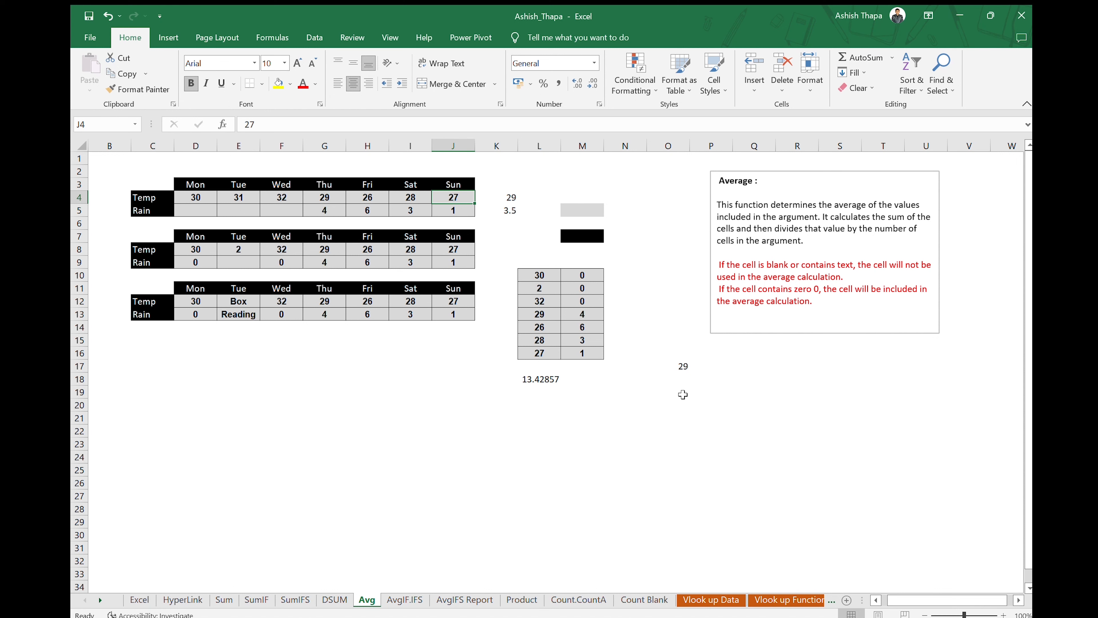
Examine the existing temperature and rain average formulas in K4 and K5 and the columns and blank cells they involve
{"action": "left_click", "coordinate": [504, 199]}
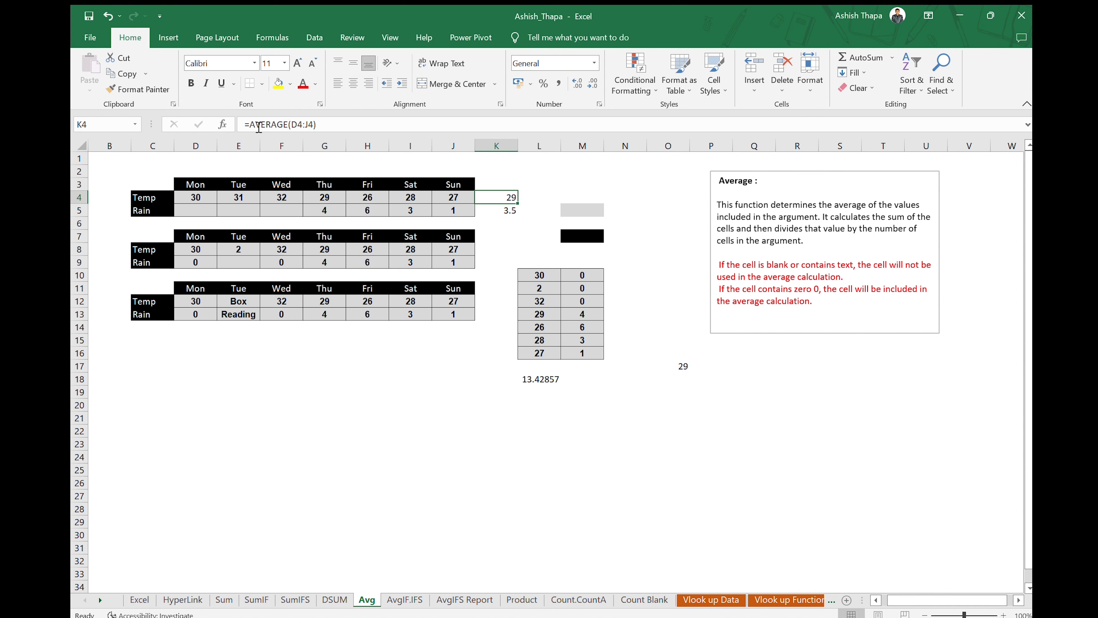
{"action": "left_click", "coordinate": [498, 212]}
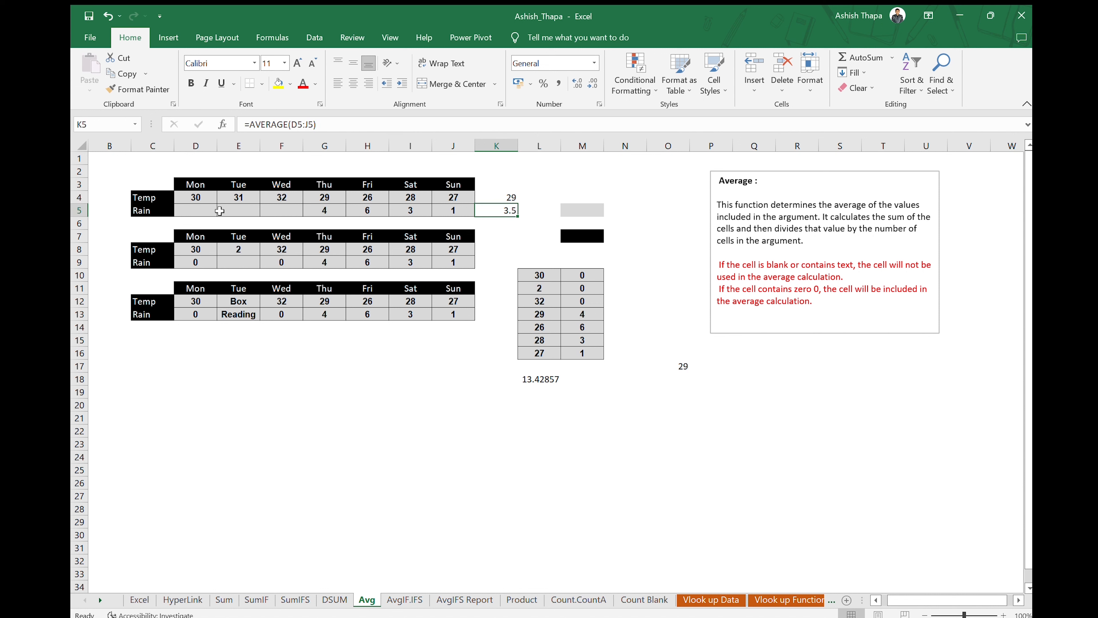
{"action": "left_click", "coordinate": [195, 146]}
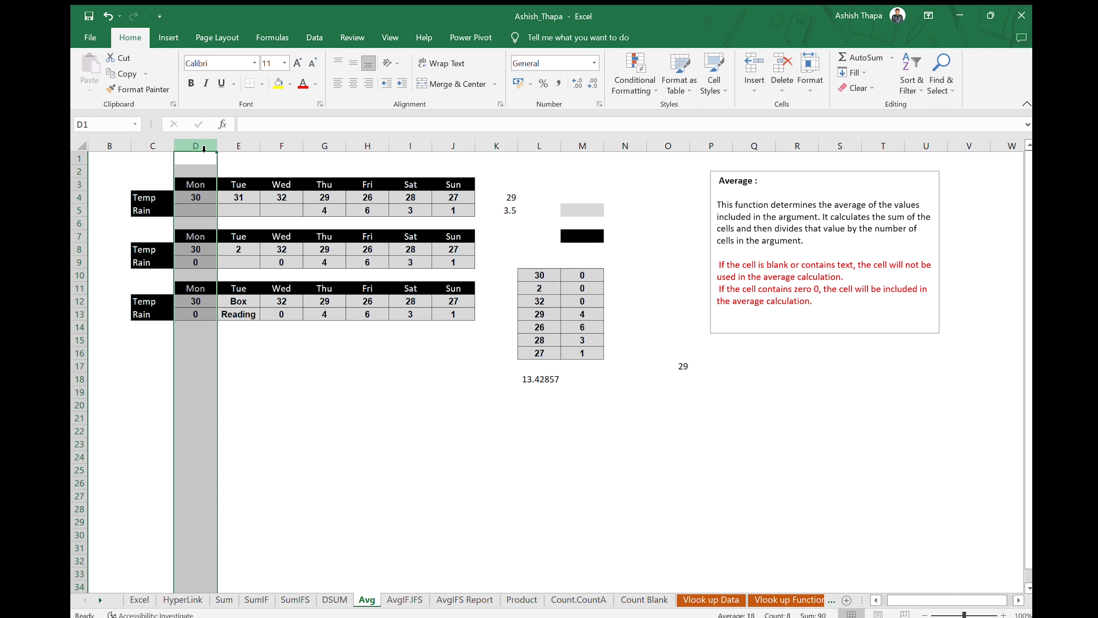
{"action": "left_click", "coordinate": [457, 150]}
{"action": "left_click", "coordinate": [500, 208]}
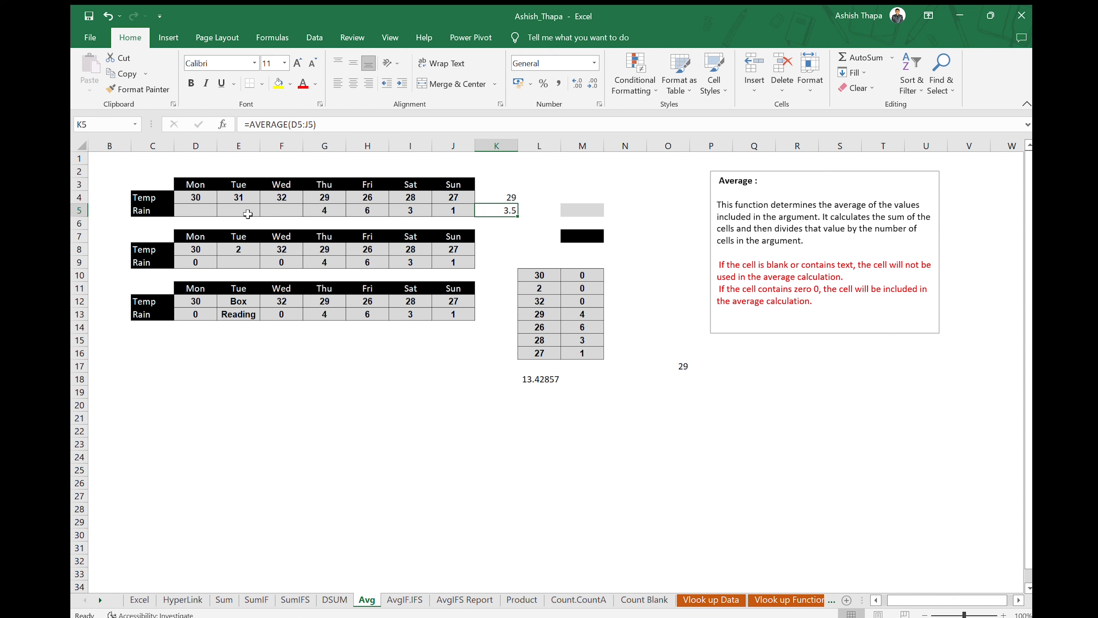
{"action": "left_click", "coordinate": [531, 195]}
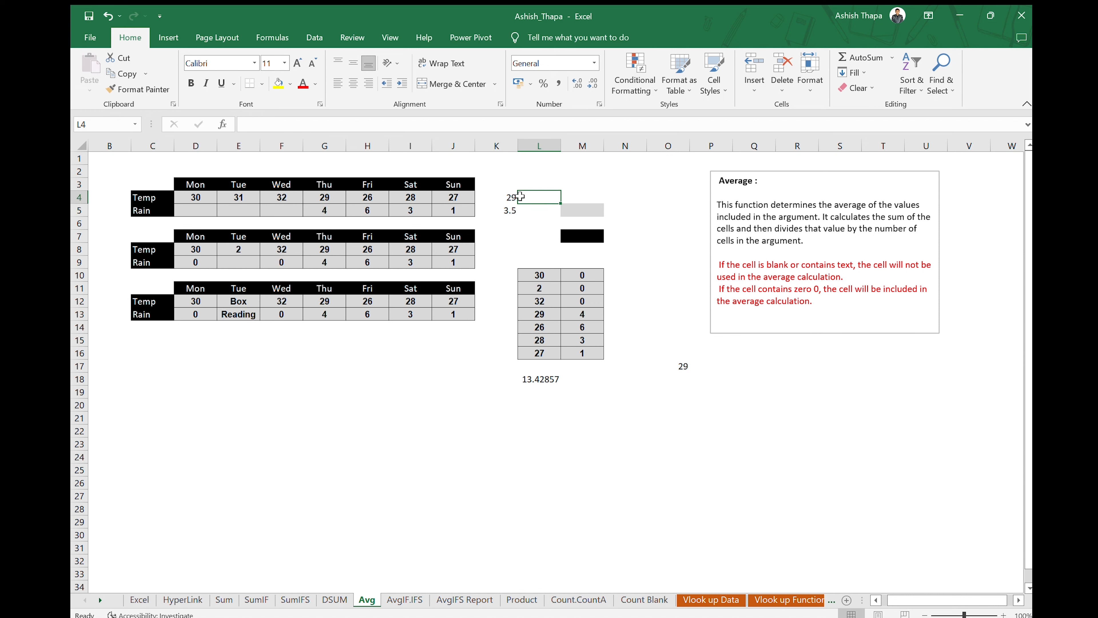
{"action": "left_click", "coordinate": [535, 212]}
{"action": "left_click", "coordinate": [544, 197]}
{"action": "left_click", "coordinate": [545, 209]}
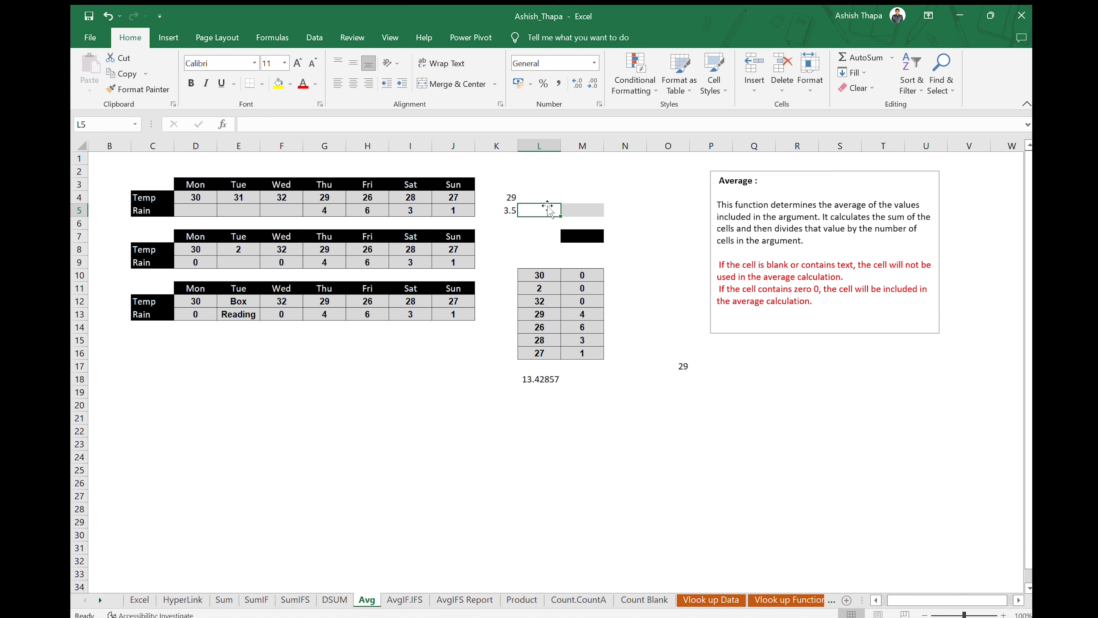
{"action": "left_click", "coordinate": [504, 196]}
{"action": "left_click", "coordinate": [504, 210]}
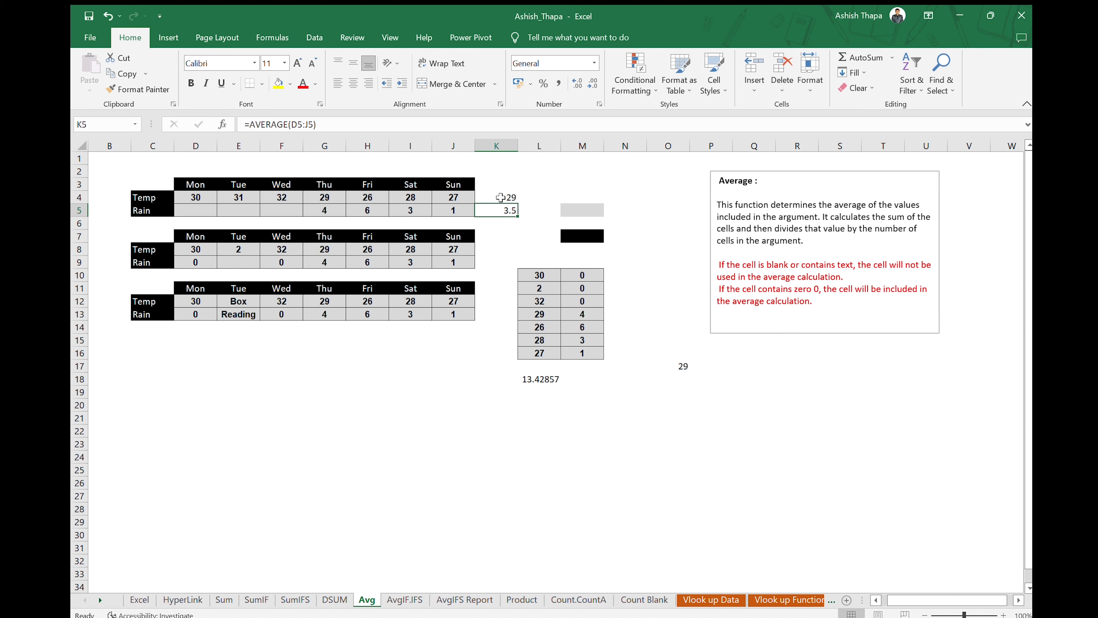
{"action": "left_click", "coordinate": [240, 260]}
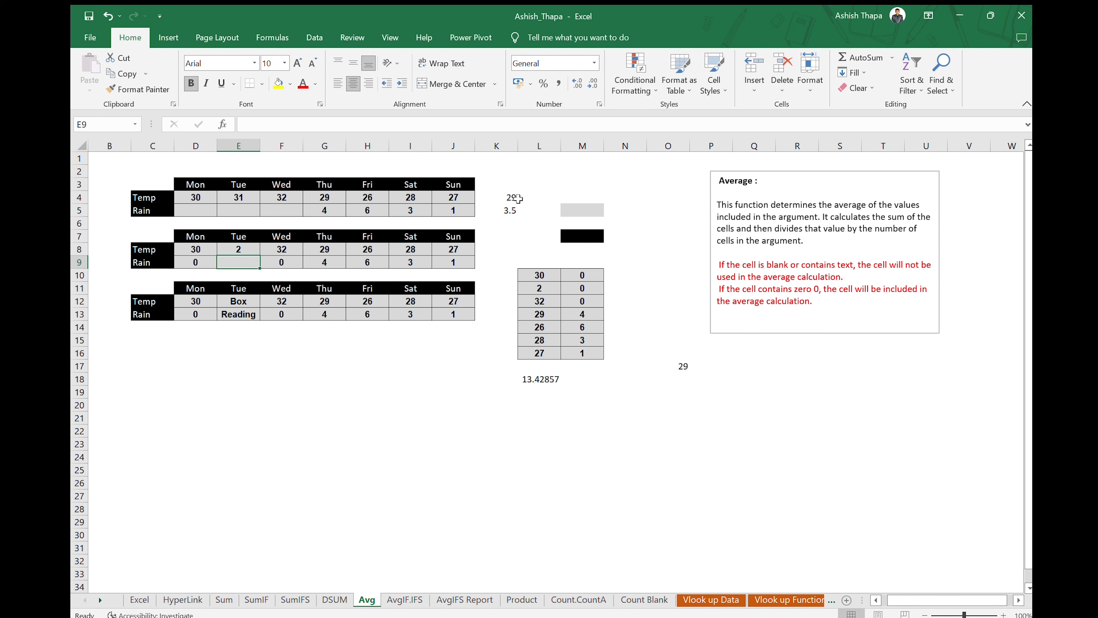
Average the second table's temperatures in K8 with =AVERAGE(D8:J8) and fill the formula down to K9 for the rain row
{"action": "left_click", "coordinate": [484, 246]}
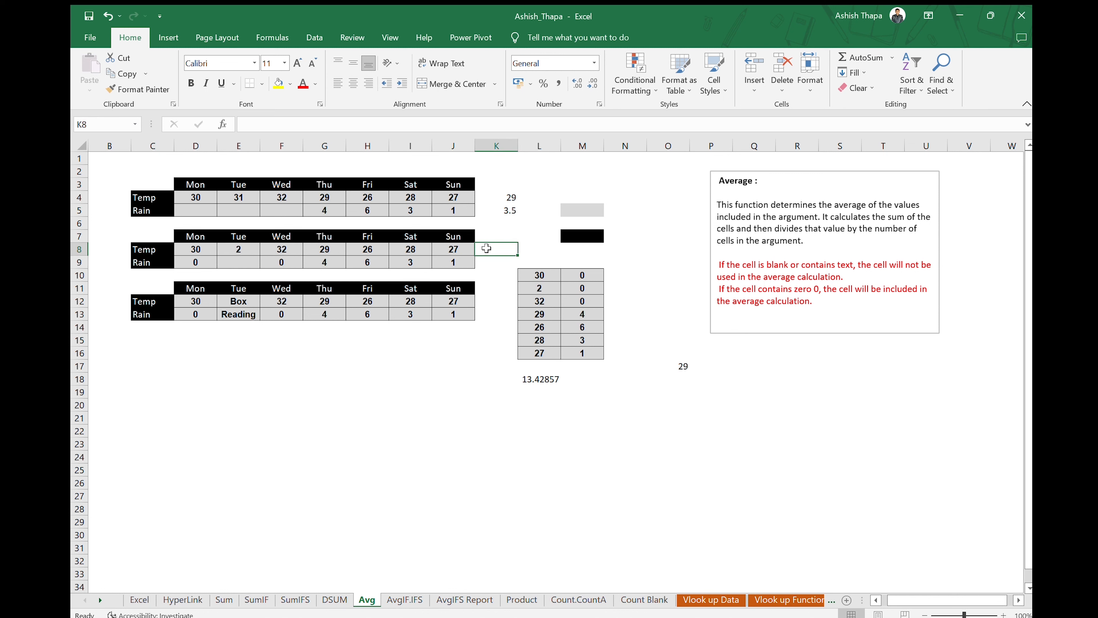
{"action": "type", "text": "=av"}
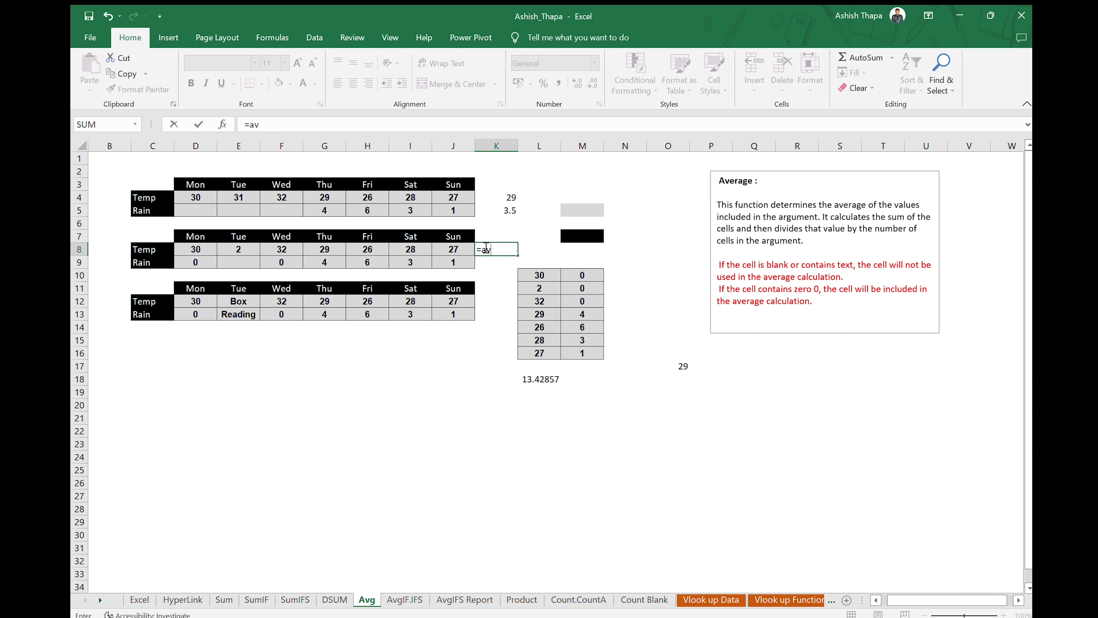
{"action": "type", "text": "erage"}
{"action": "key", "text": "Tab"}
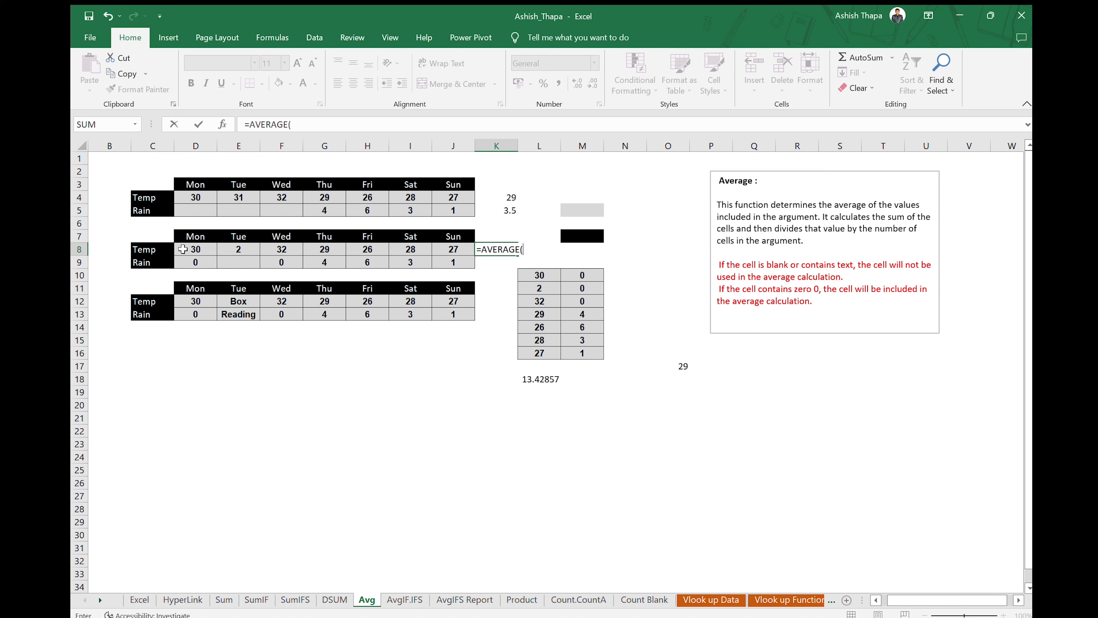
{"action": "left_click_drag", "start_coordinate": [182, 248], "coordinate": [458, 249]}
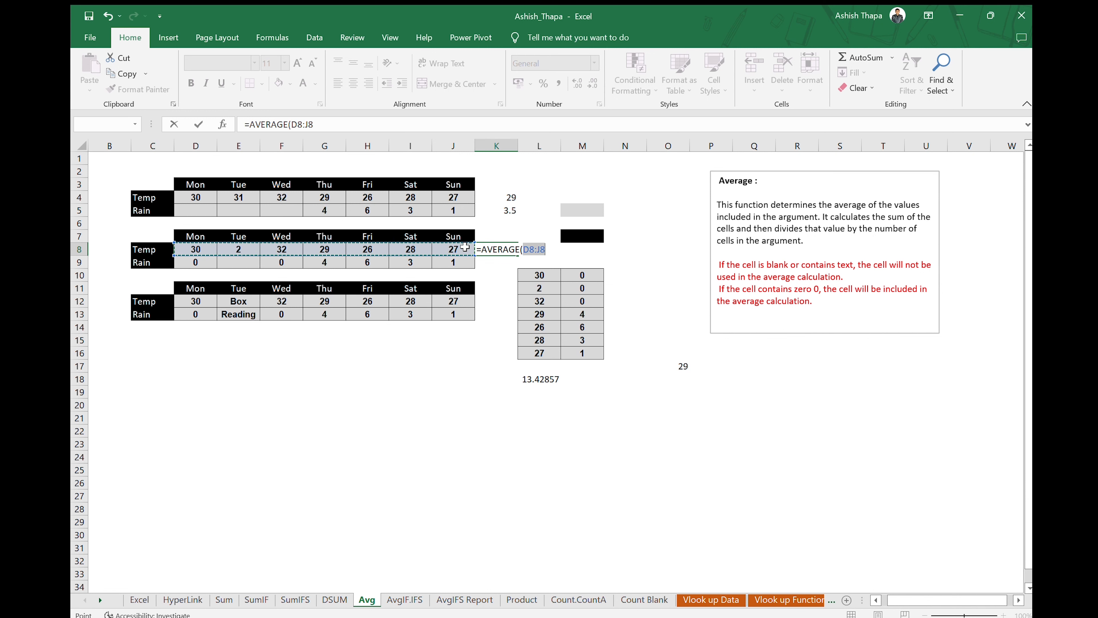
{"action": "key", "text": "Return"}
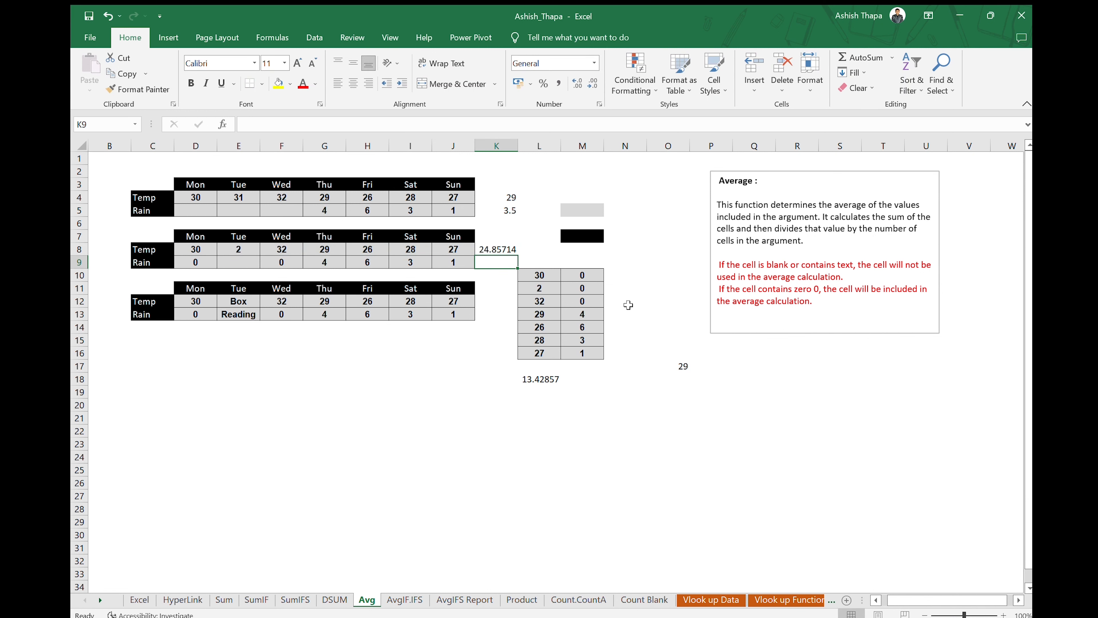
{"action": "left_click", "coordinate": [512, 250]}
{"action": "mouse_move", "coordinate": [517, 253]}
{"action": "left_mouse_down"}
{"action": "mouse_move", "coordinate": [518, 356]}
{"action": "mouse_move", "coordinate": [519, 268]}
{"action": "left_mouse_up"}
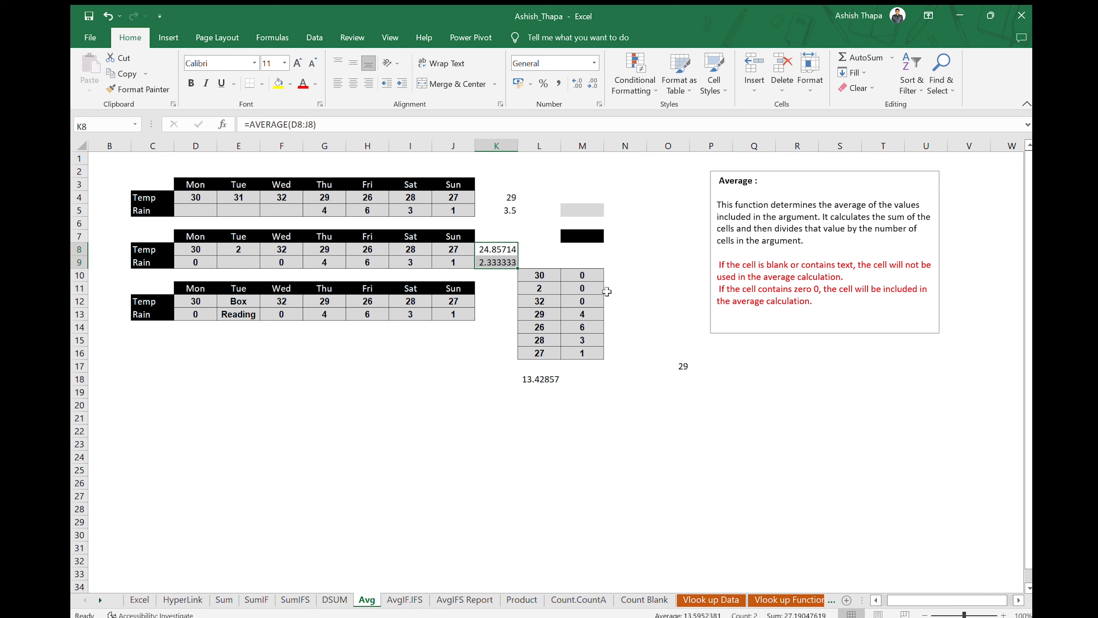
Review the second table's temperature and rain average formulas in K8 and K9
{"action": "left_click", "coordinate": [480, 297]}
{"action": "left_click", "coordinate": [496, 252]}
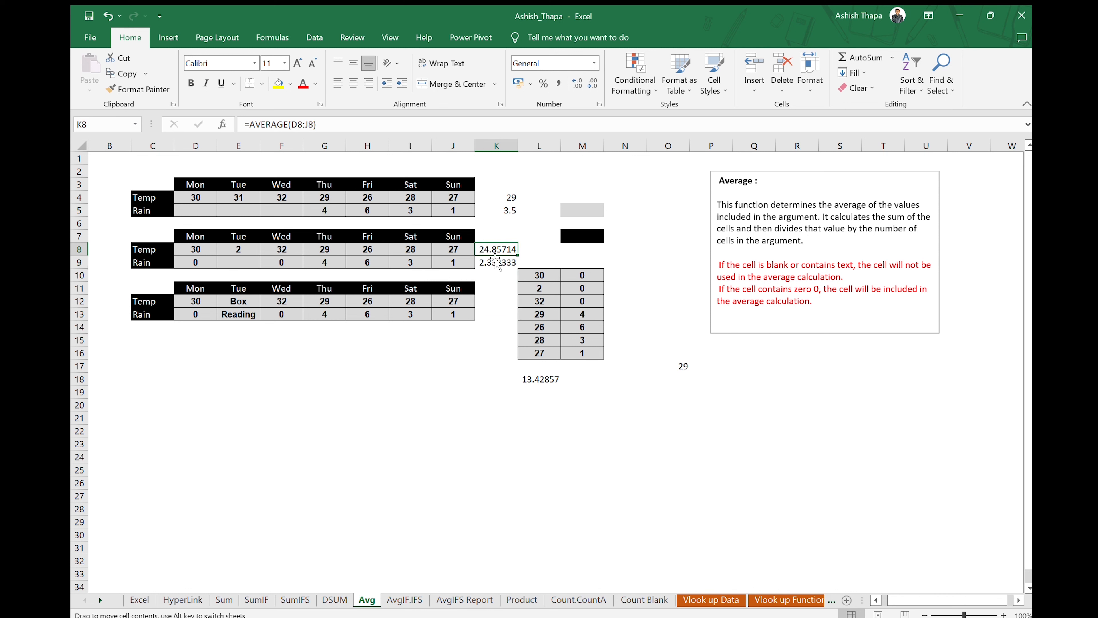
{"action": "left_click", "coordinate": [503, 262]}
{"action": "left_click", "coordinate": [510, 249]}
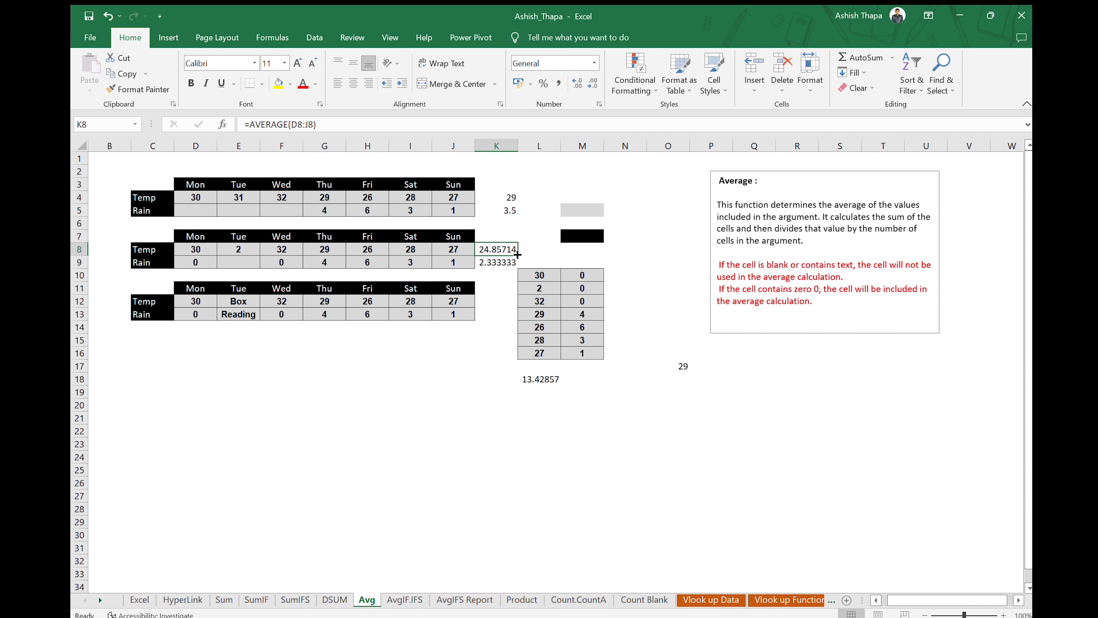
{"action": "left_click", "coordinate": [506, 261]}
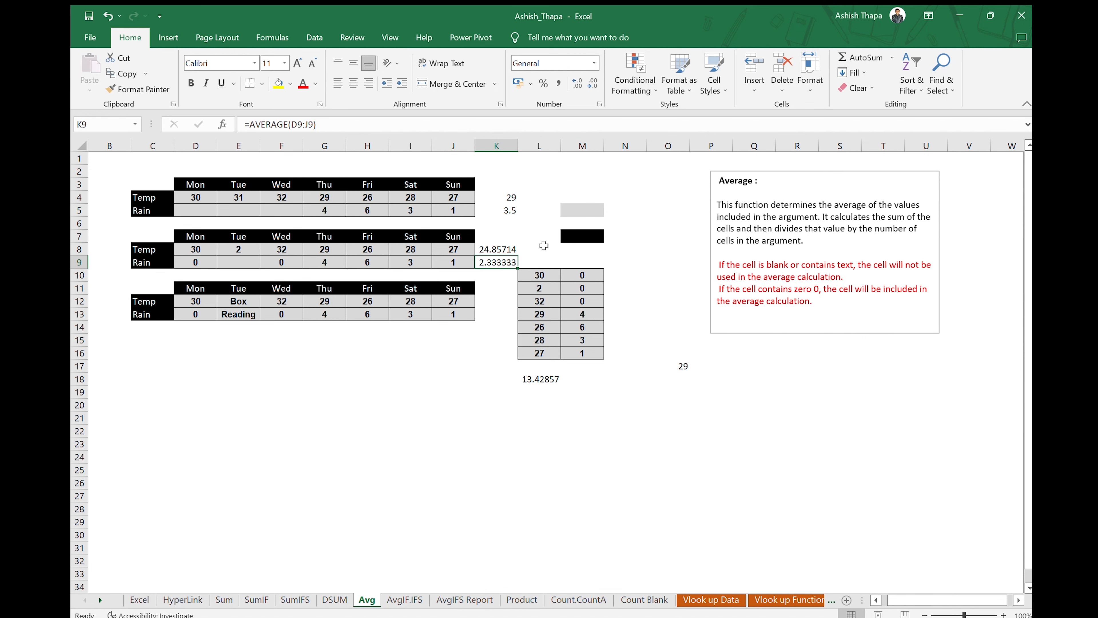
{"action": "scroll", "coordinate": [676, 292], "scroll_direction": "down", "scroll_amount": 1}
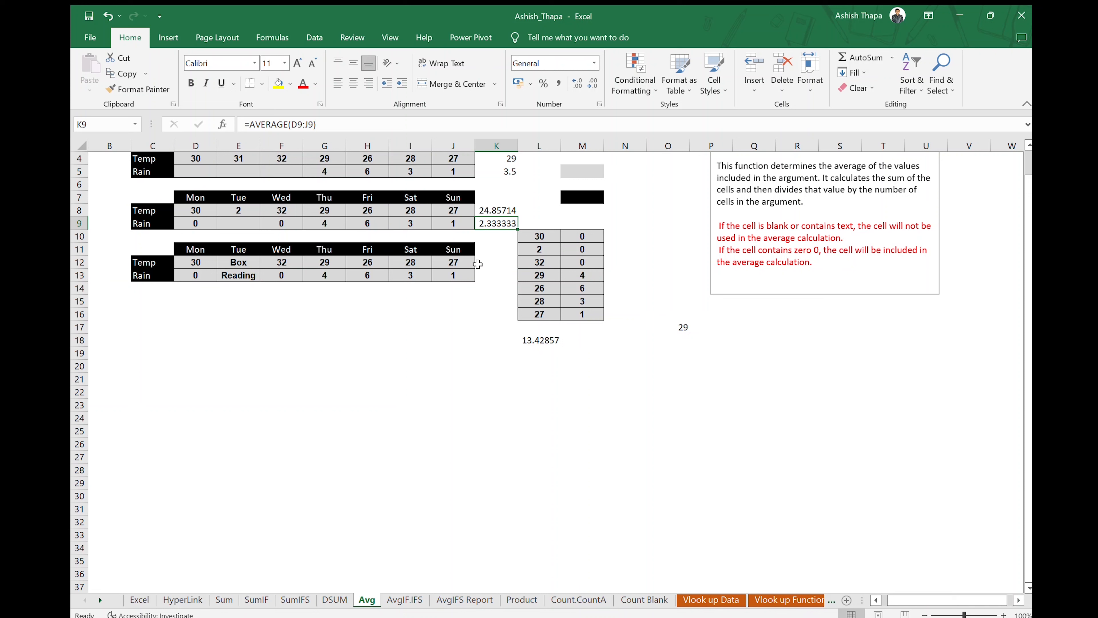
Check the empty result cells K12 and K13 of the third table and revisit the first table's averages in K4 and K5
{"action": "left_click", "coordinate": [489, 264]}
{"action": "left_click", "coordinate": [491, 275]}
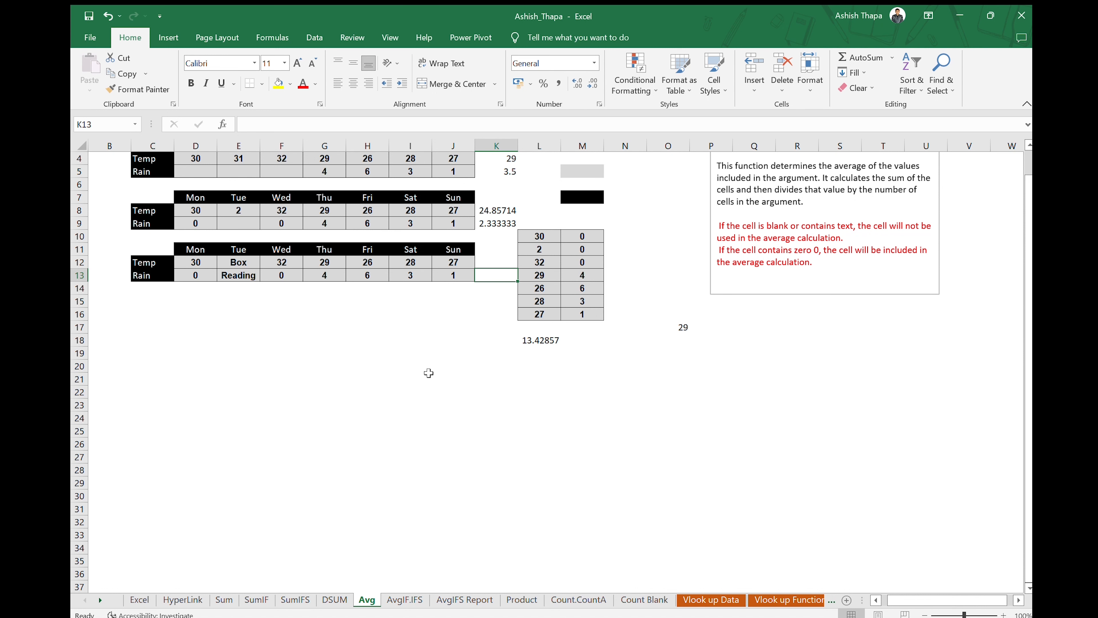
{"action": "scroll", "coordinate": [428, 373], "scroll_direction": "up", "scroll_amount": 1}
{"action": "left_click", "coordinate": [545, 188]}
{"action": "left_click", "coordinate": [468, 208]}
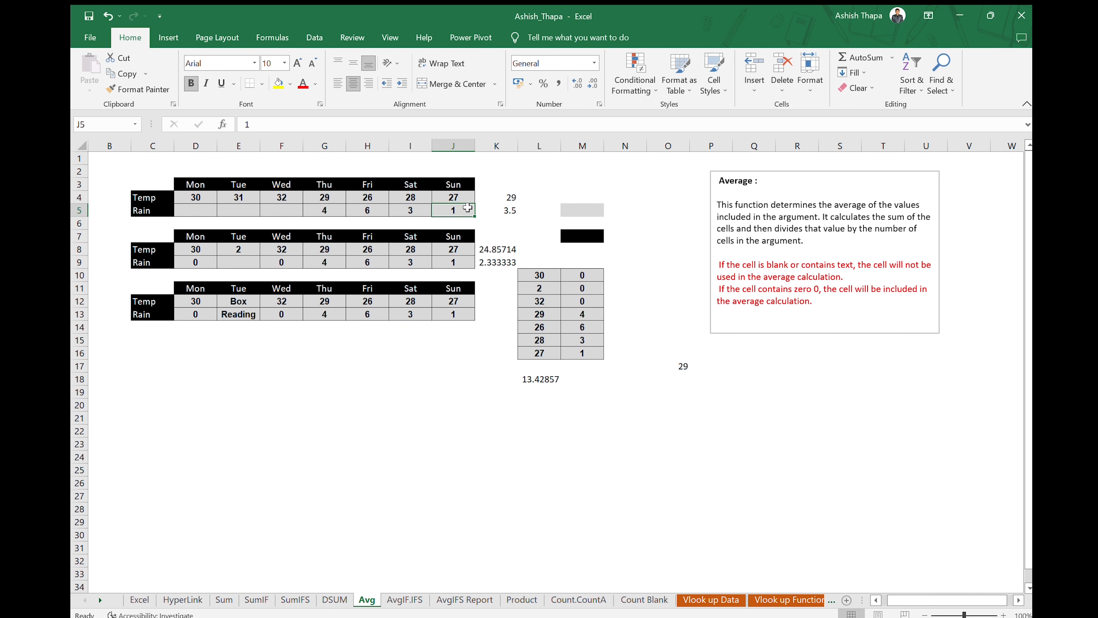
{"action": "left_click", "coordinate": [494, 200]}
{"action": "left_click", "coordinate": [497, 214]}
{"action": "left_click", "coordinate": [616, 197]}
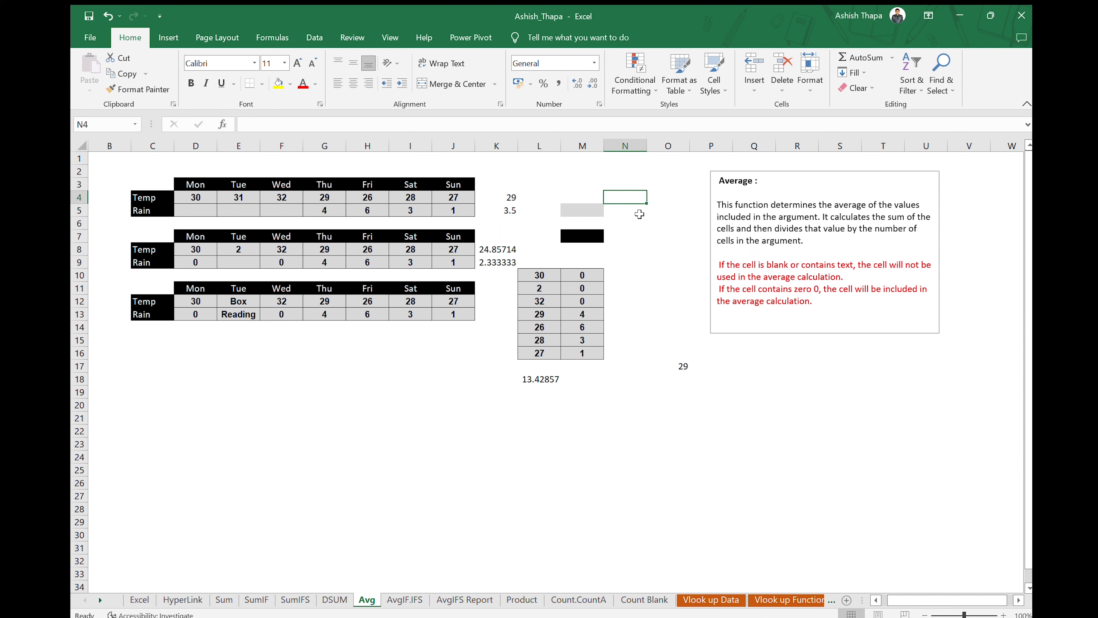
{"action": "scroll", "coordinate": [639, 216], "scroll_direction": "down", "scroll_amount": 1}
{"action": "scroll", "coordinate": [637, 264], "scroll_direction": "up", "scroll_amount": 1}
{"action": "scroll", "coordinate": [629, 199], "scroll_direction": "down", "scroll_amount": 1}
Review the formula in L18, and average the vertical rain values in M18 with =AVERAGE(M10:M16)
{"action": "left_click", "coordinate": [530, 338]}
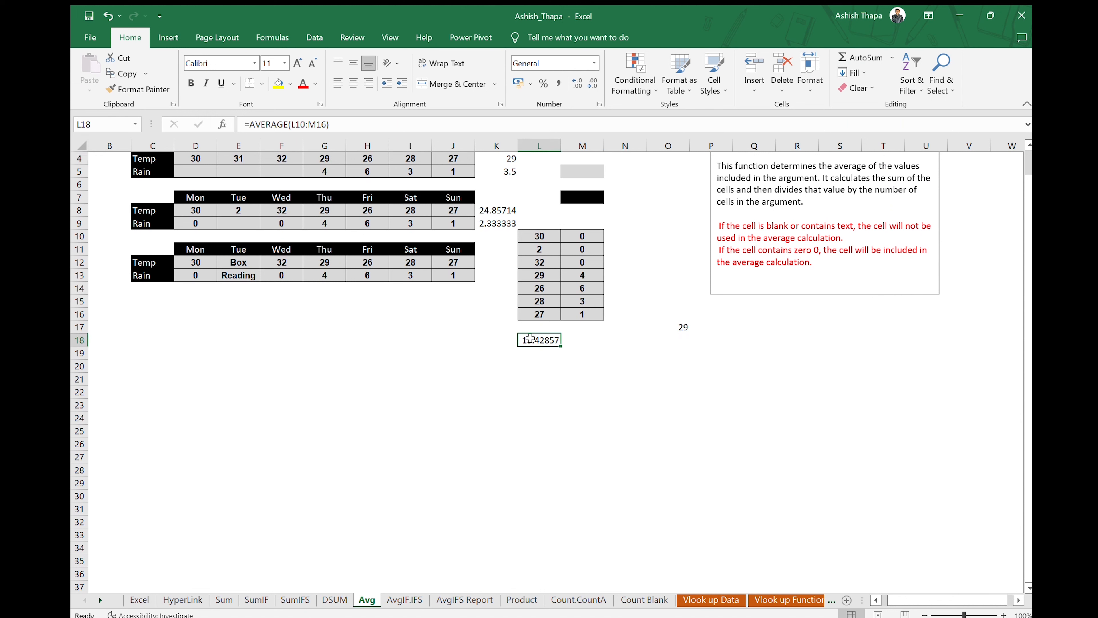
{"action": "left_click_drag", "start_coordinate": [539, 236], "coordinate": [542, 302]}
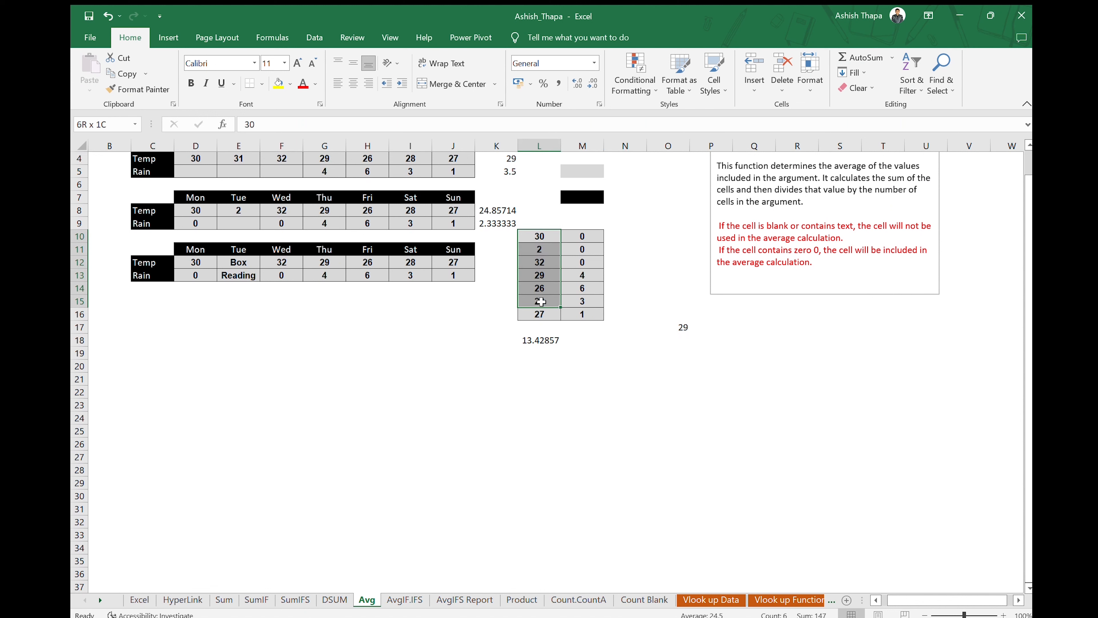
{"action": "left_click", "coordinate": [579, 336]}
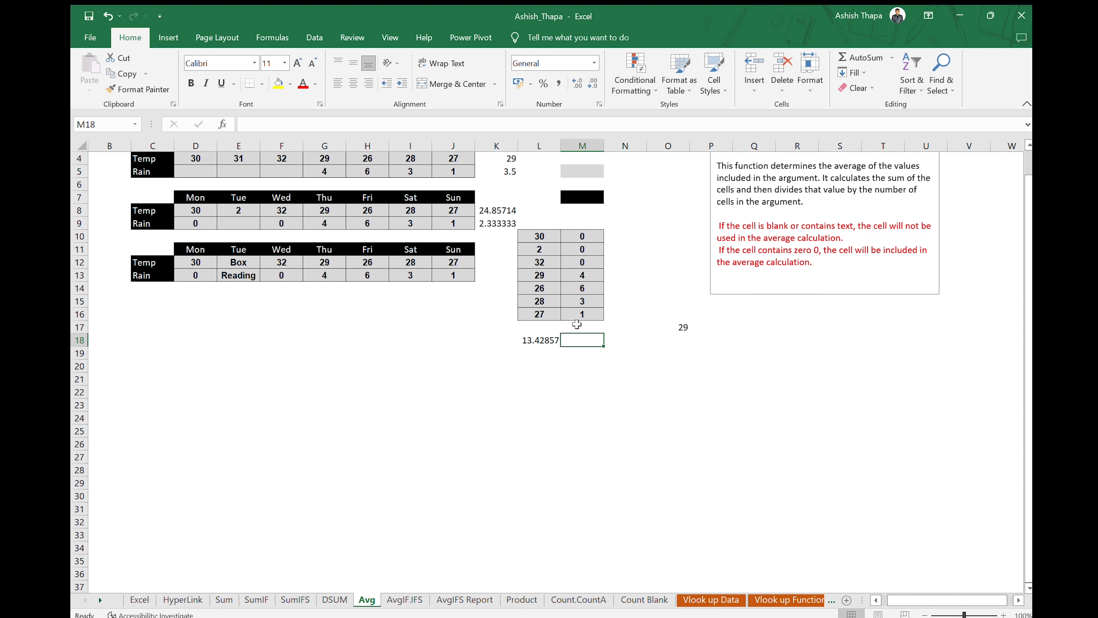
{"action": "type", "text": "=avera"}
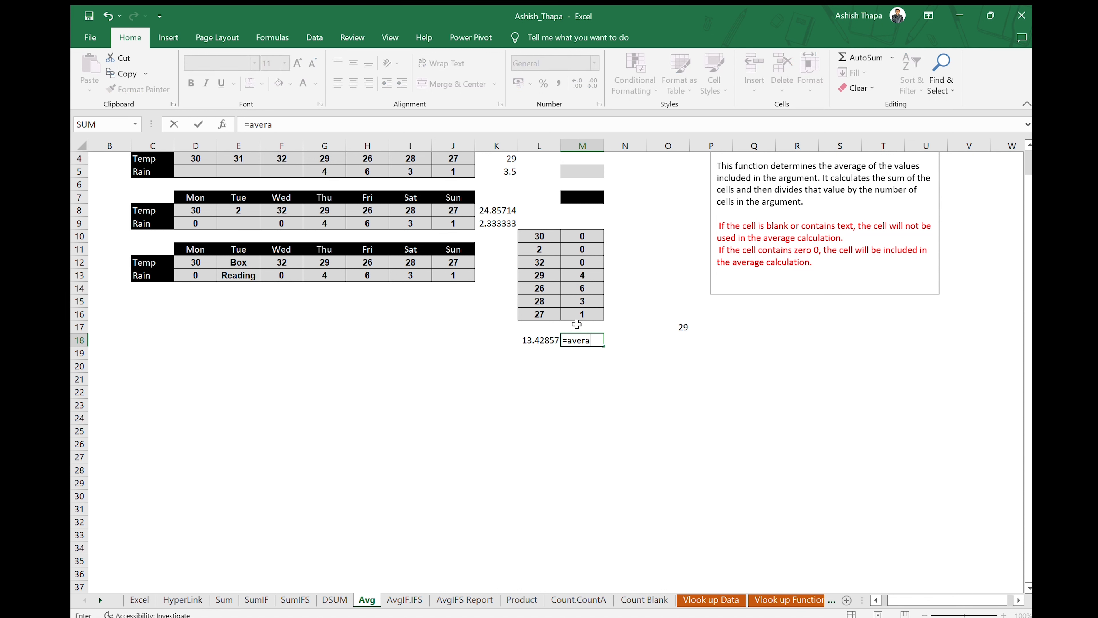
{"action": "type", "text": "ge"}
{"action": "key", "text": "Tab"}
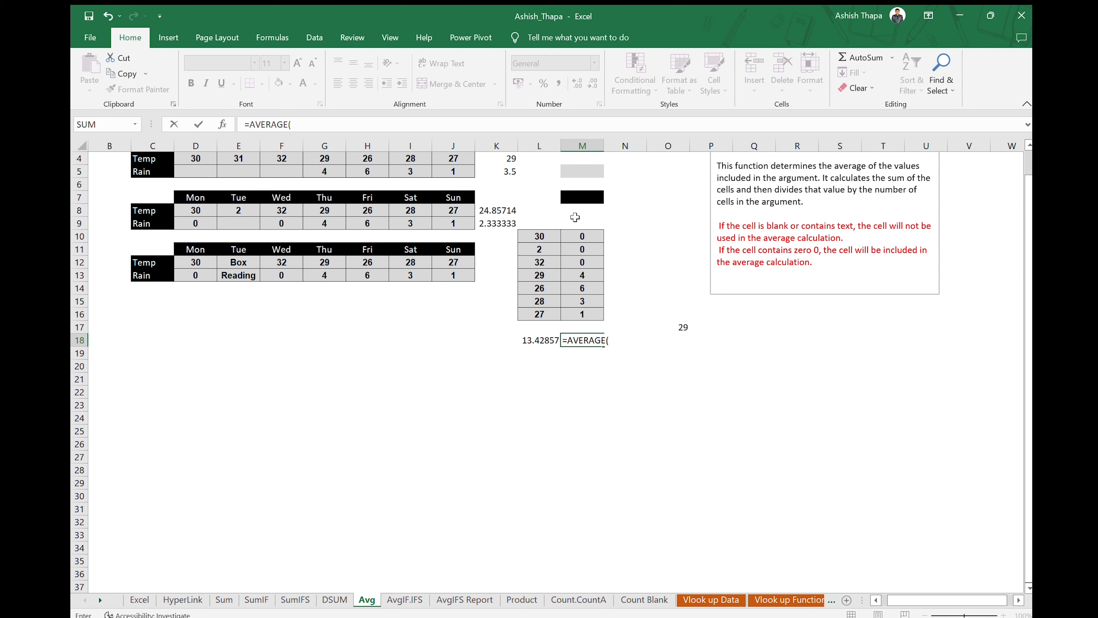
{"action": "left_click", "coordinate": [581, 234]}
{"action": "key", "text": "ctrl+shift+Down"}
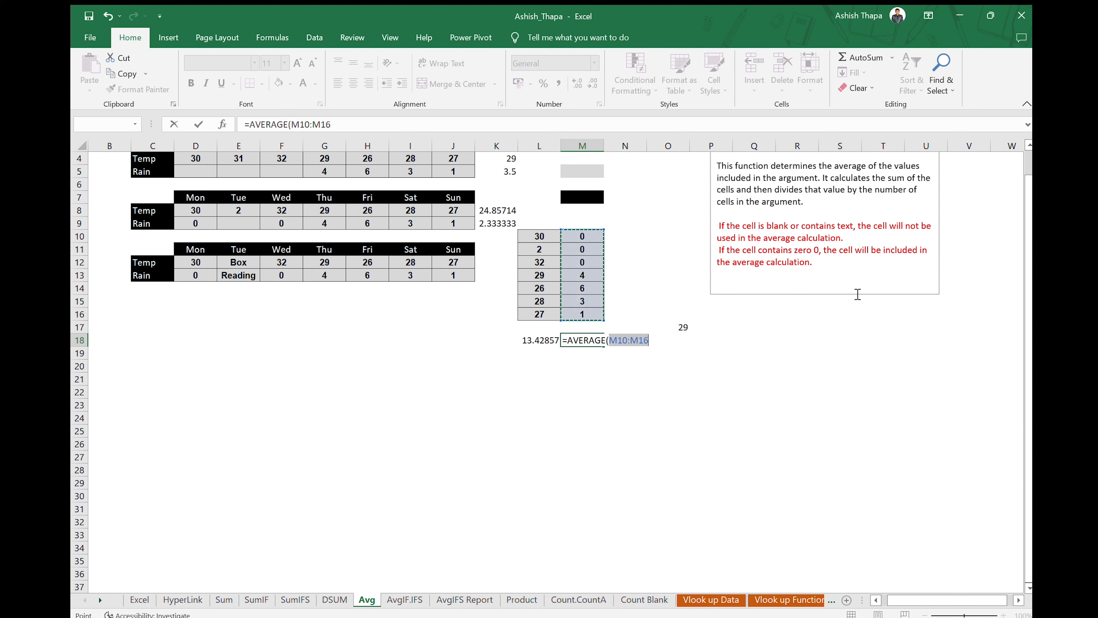
{"action": "key", "text": "Return"}
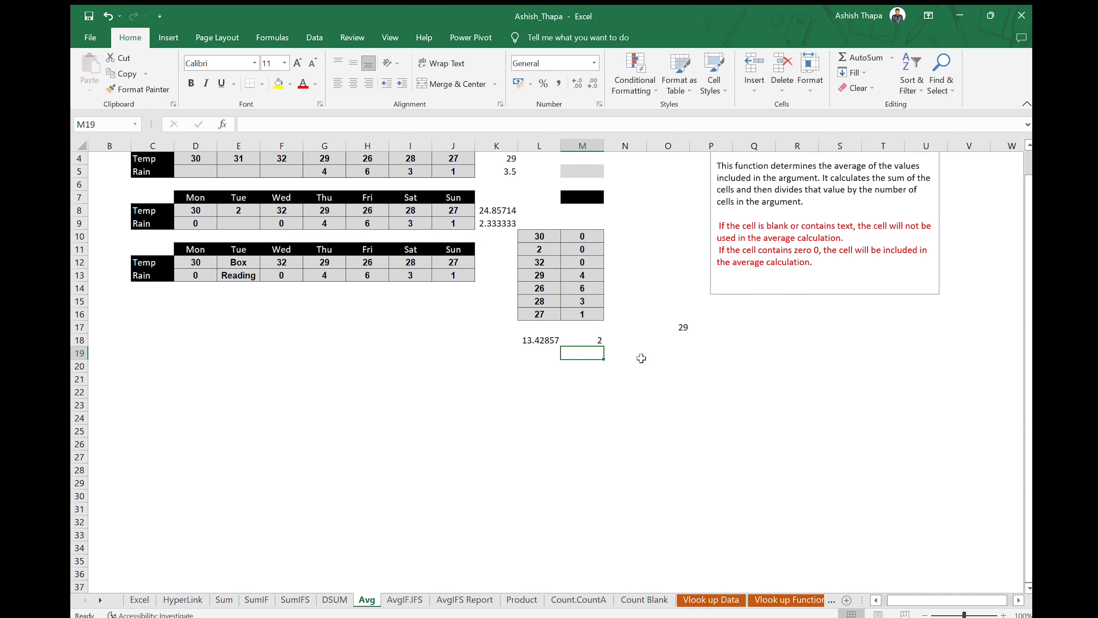
{"action": "left_click", "coordinate": [590, 339]}
{"action": "left_click", "coordinate": [634, 339]}
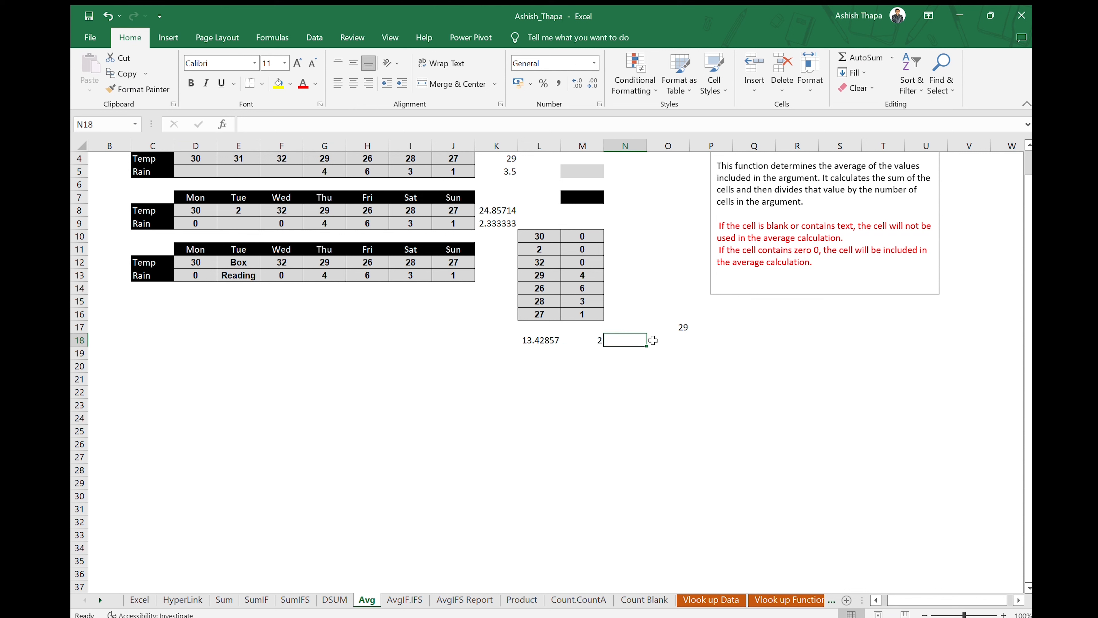
Clear the zero in M10 and check how the blank cell affects the average in M18
{"action": "left_click", "coordinate": [601, 240]}
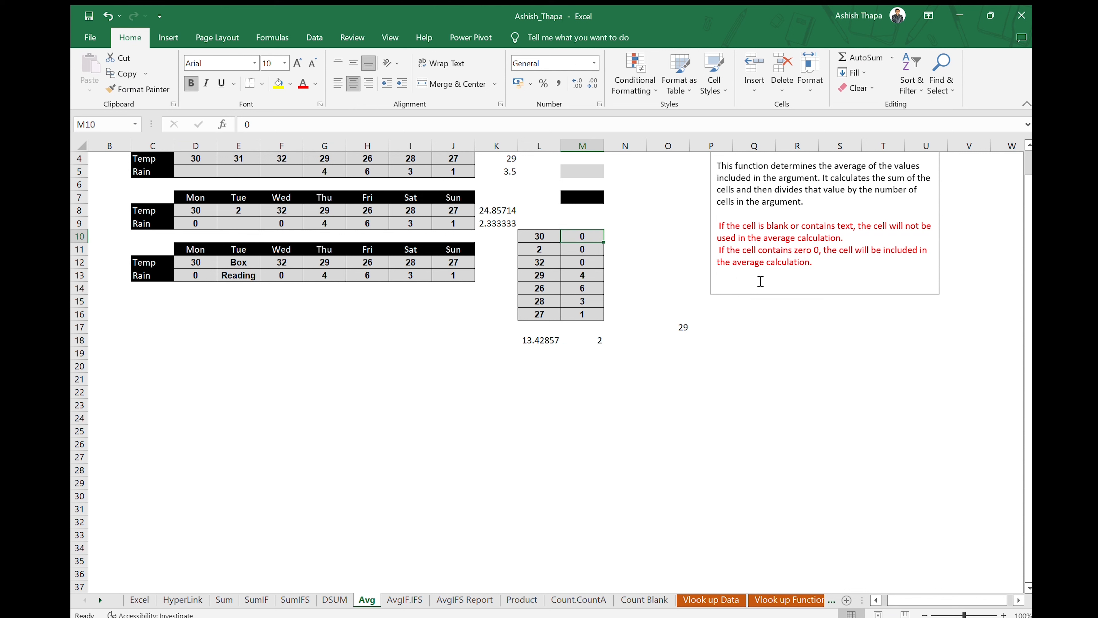
{"action": "key", "text": "BackSpace"}
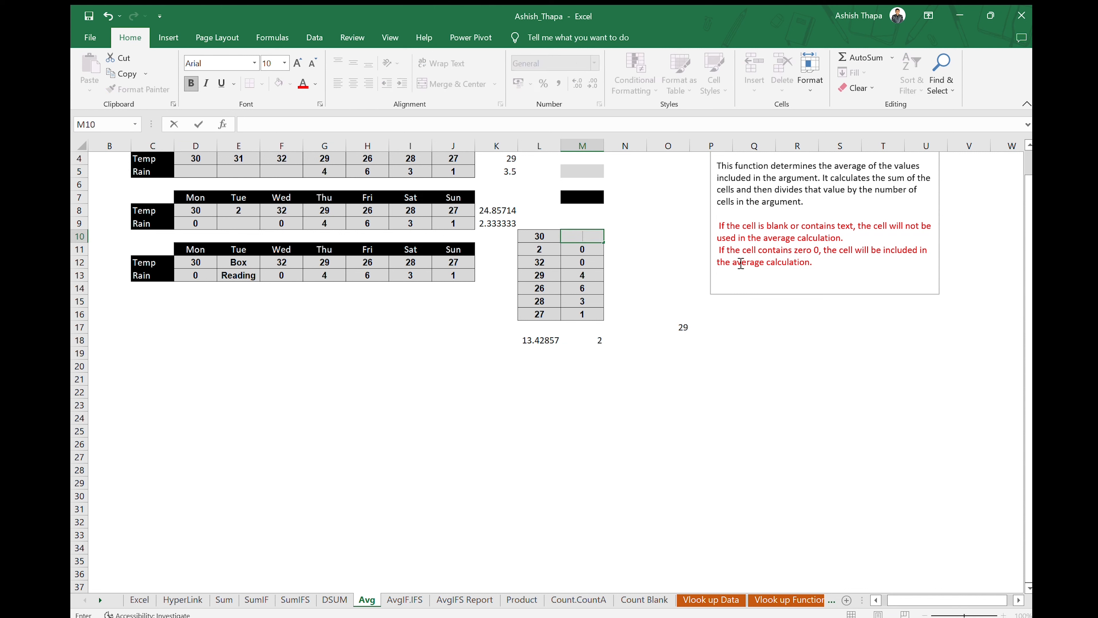
{"action": "left_click", "coordinate": [637, 333]}
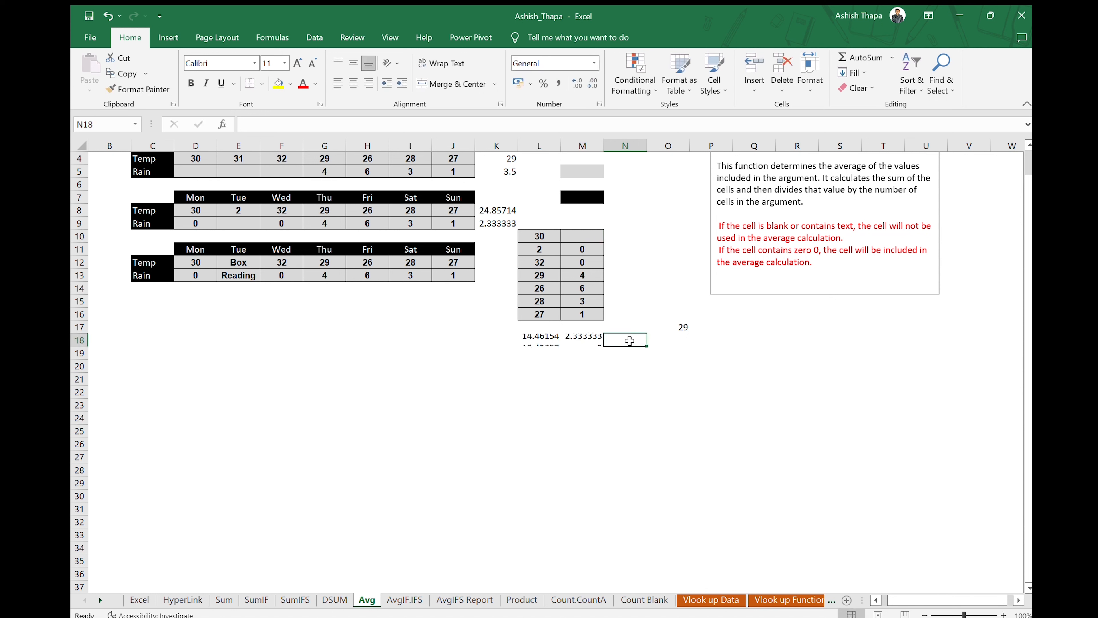
{"action": "left_click", "coordinate": [583, 341]}
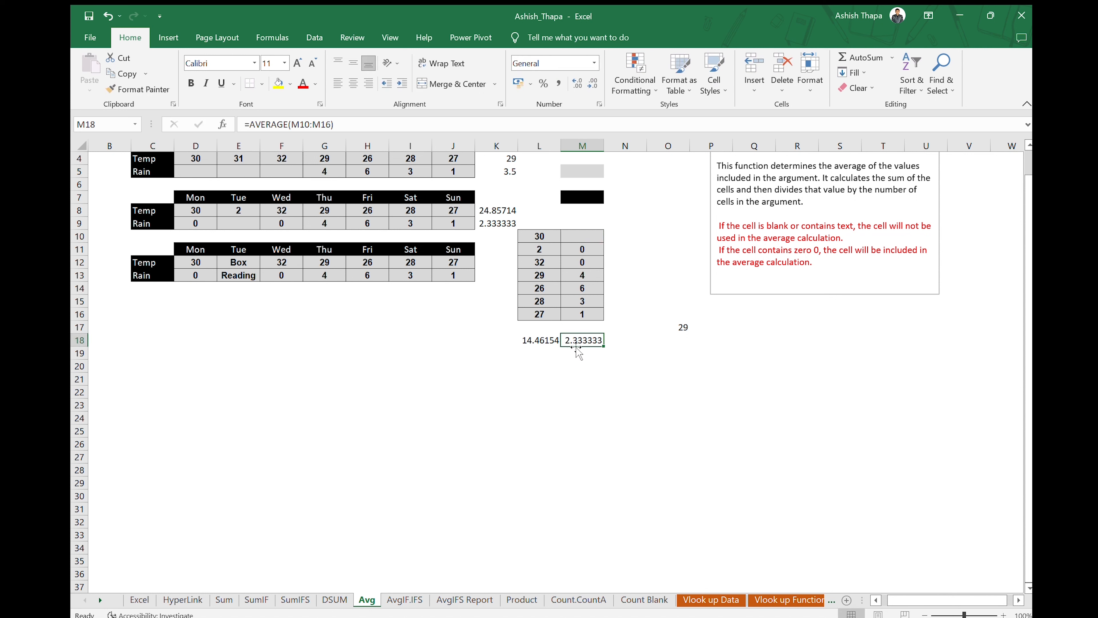
Go through the rain cells M10 to M16 one by one and compare them with the average in M18
{"action": "scroll", "coordinate": [580, 350], "scroll_direction": "up", "scroll_amount": 1}
{"action": "scroll", "coordinate": [633, 265], "scroll_direction": "down", "scroll_amount": 1}
{"action": "left_click", "coordinate": [589, 234]}
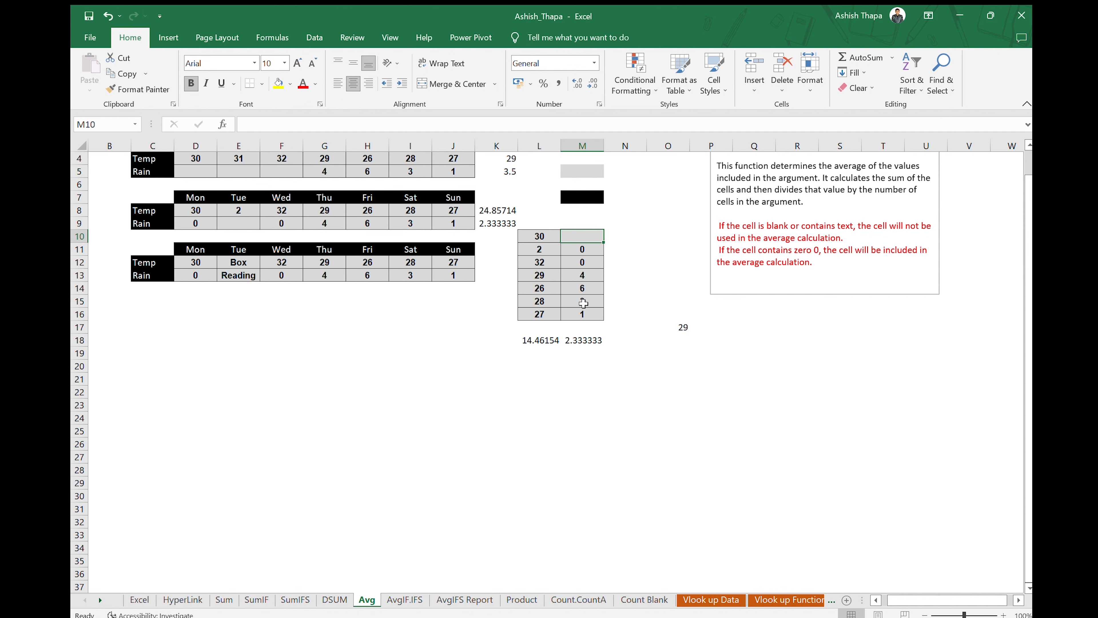
{"action": "left_click", "coordinate": [583, 251]}
{"action": "key", "text": "Down"}
{"action": "key", "text": "Down"}
{"action": "key", "text": "Down"}
{"action": "key", "text": "Down"}
{"action": "key", "text": "Down"}
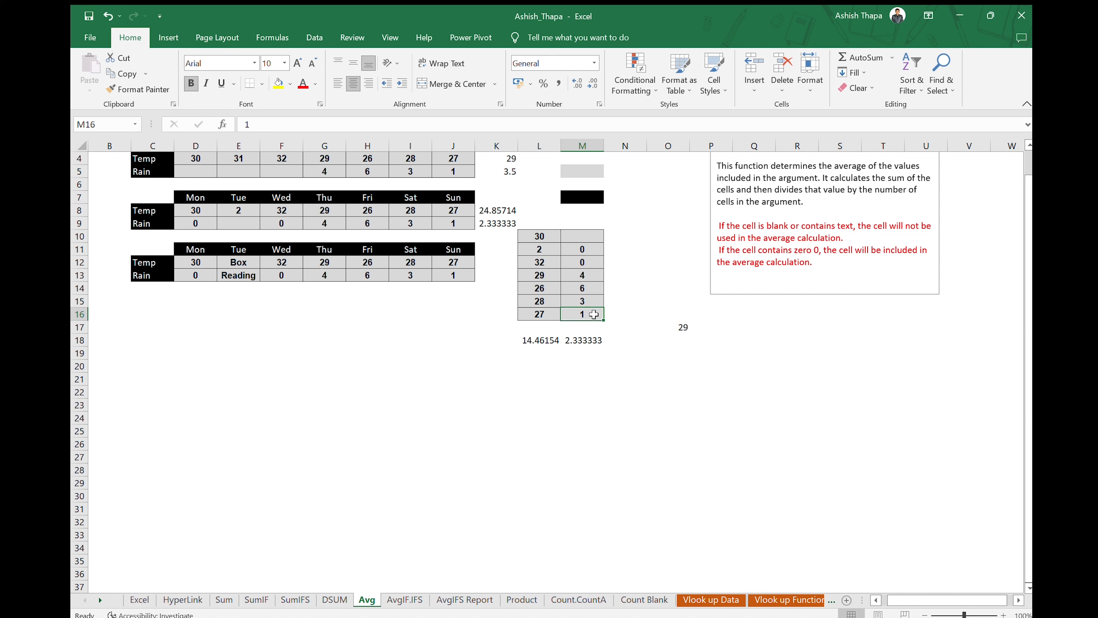
{"action": "left_click", "coordinate": [574, 341]}
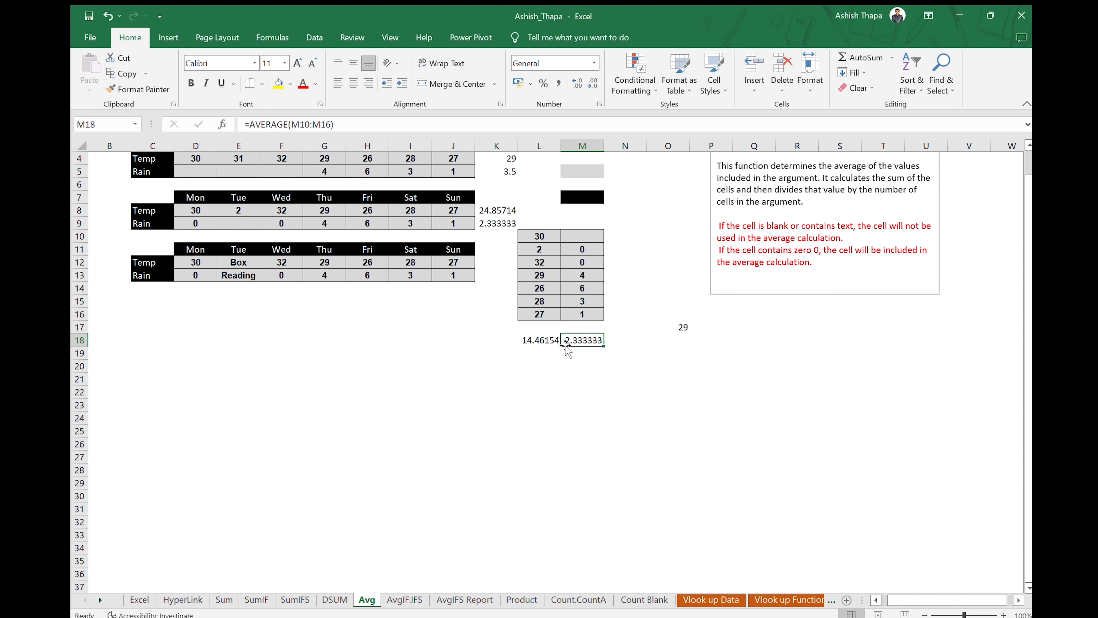
Enter 0 in M10 so the cell is included in the rain average
{"action": "left_click", "coordinate": [581, 234]}
{"action": "type", "text": "0"}
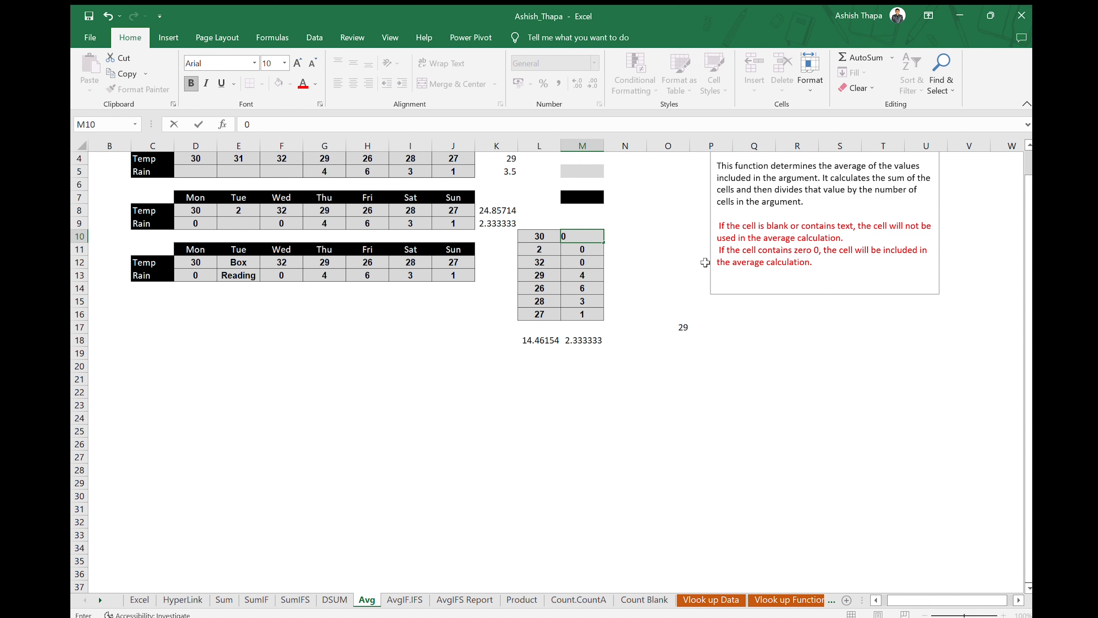
{"action": "left_click", "coordinate": [673, 262]}
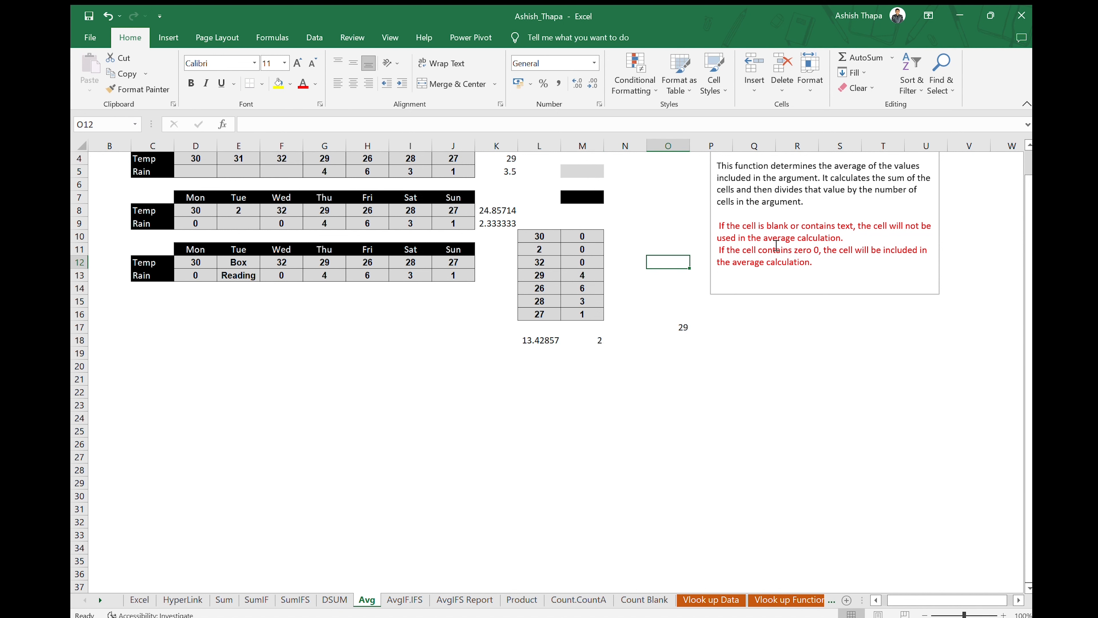
Open the AvgIF.IFS sheet and examine its incident table, the list of TTR average tasks and the functions noted beside them
{"action": "scroll", "coordinate": [562, 449], "scroll_direction": "up", "scroll_amount": 1}
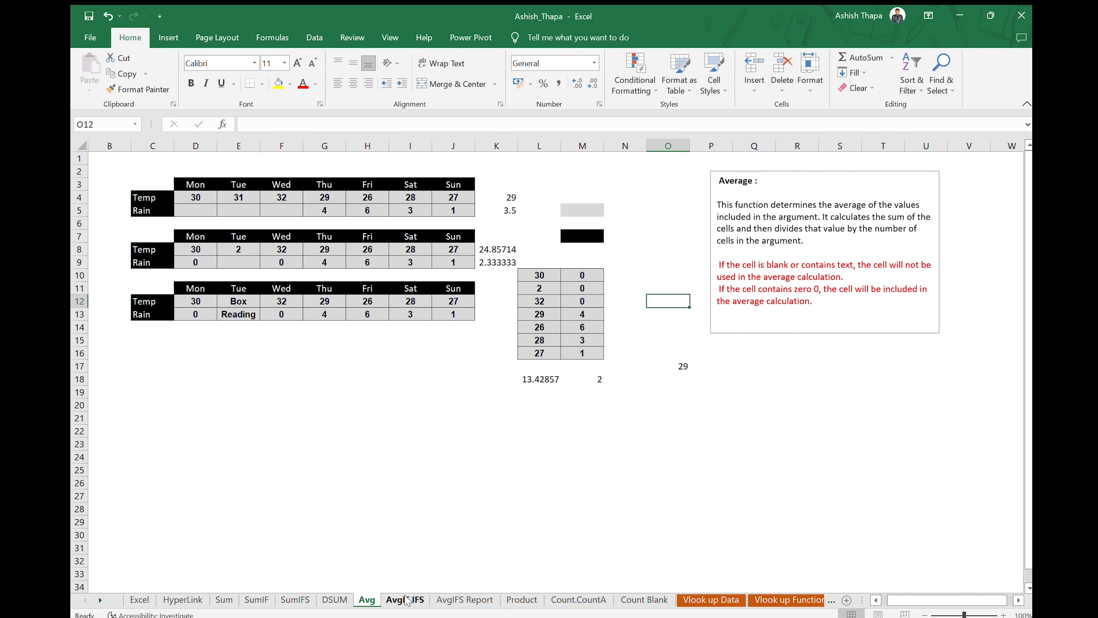
{"action": "left_click", "coordinate": [405, 599]}
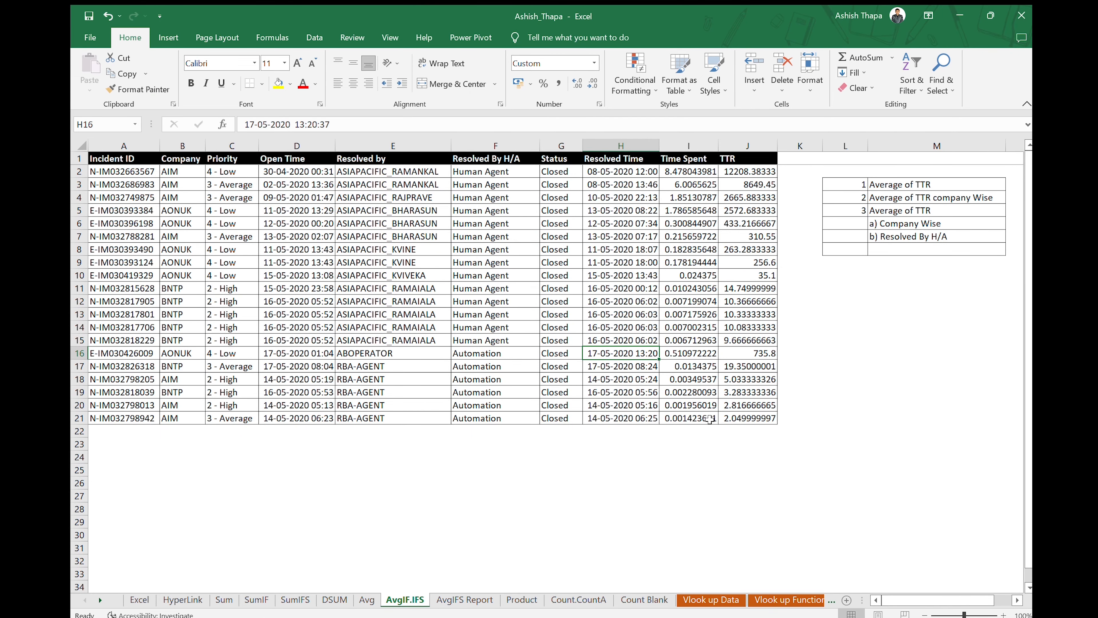
{"action": "scroll", "coordinate": [686, 402], "scroll_direction": "right", "scroll_amount": 2}
{"action": "scroll", "coordinate": [686, 402], "scroll_direction": "left", "scroll_amount": 2}
{"action": "scroll", "coordinate": [764, 317], "scroll_direction": "right", "scroll_amount": 2}
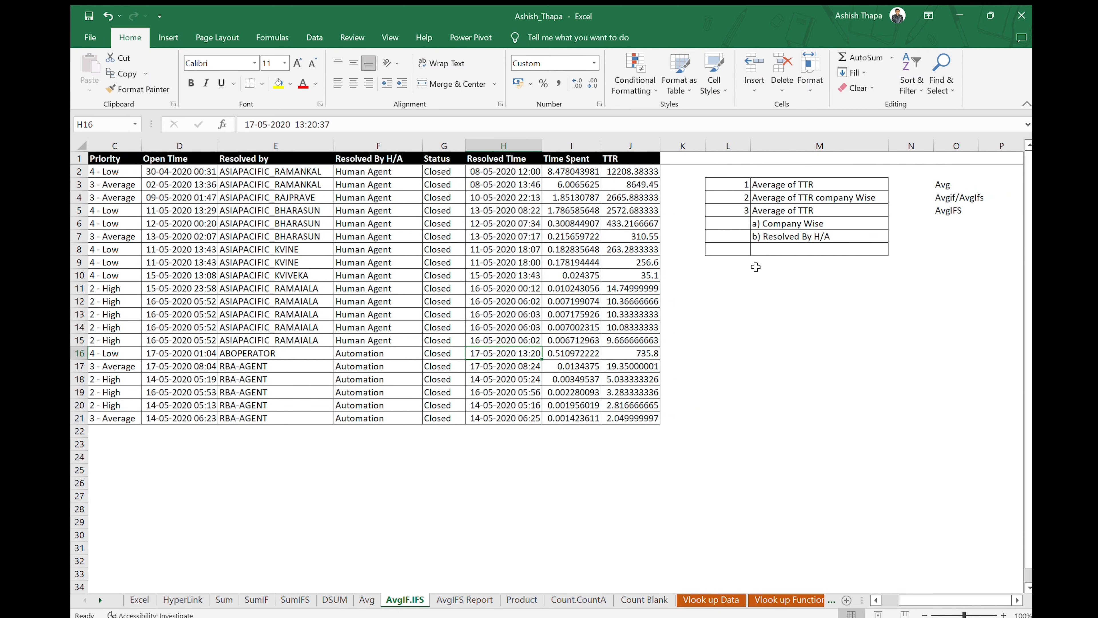
{"action": "left_click", "coordinate": [783, 185]}
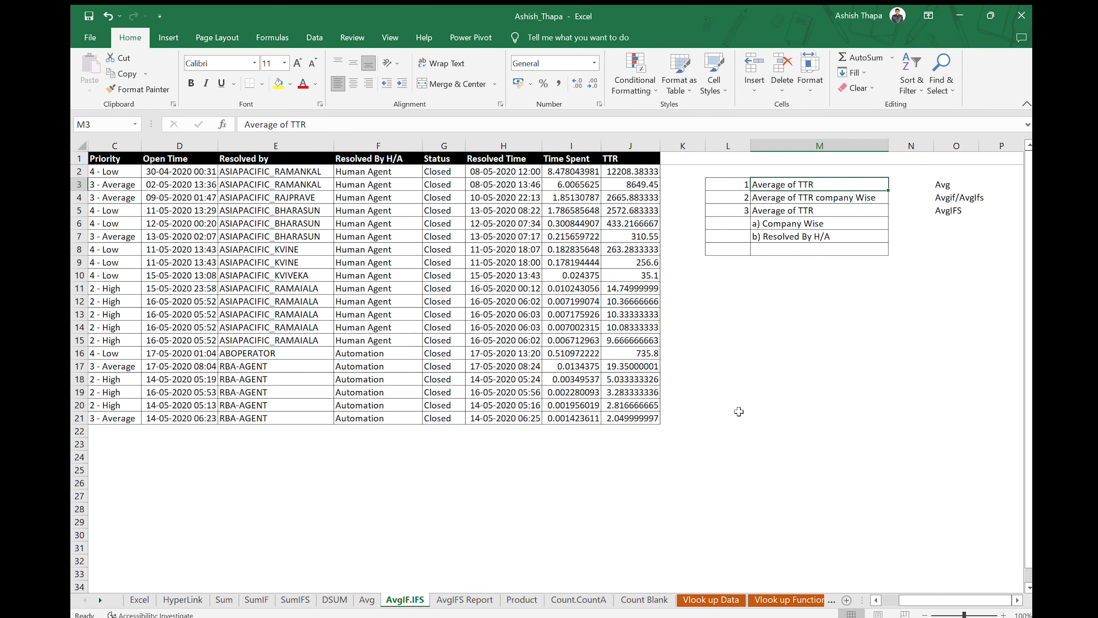
{"action": "scroll", "coordinate": [739, 411], "scroll_direction": "right", "scroll_amount": 2}
{"action": "scroll", "coordinate": [739, 411], "scroll_direction": "left", "scroll_amount": 1}
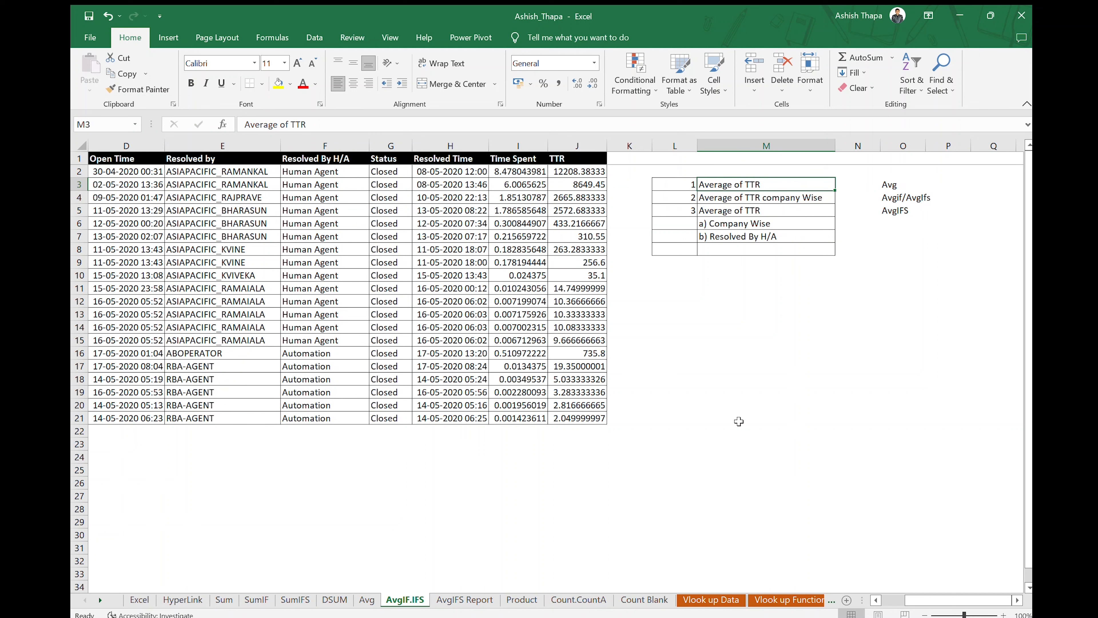
Enter the heading "AverageIF VS AverageIFS" in M13, below the task list, and return to the first task in M3
{"action": "left_click", "coordinate": [717, 308]}
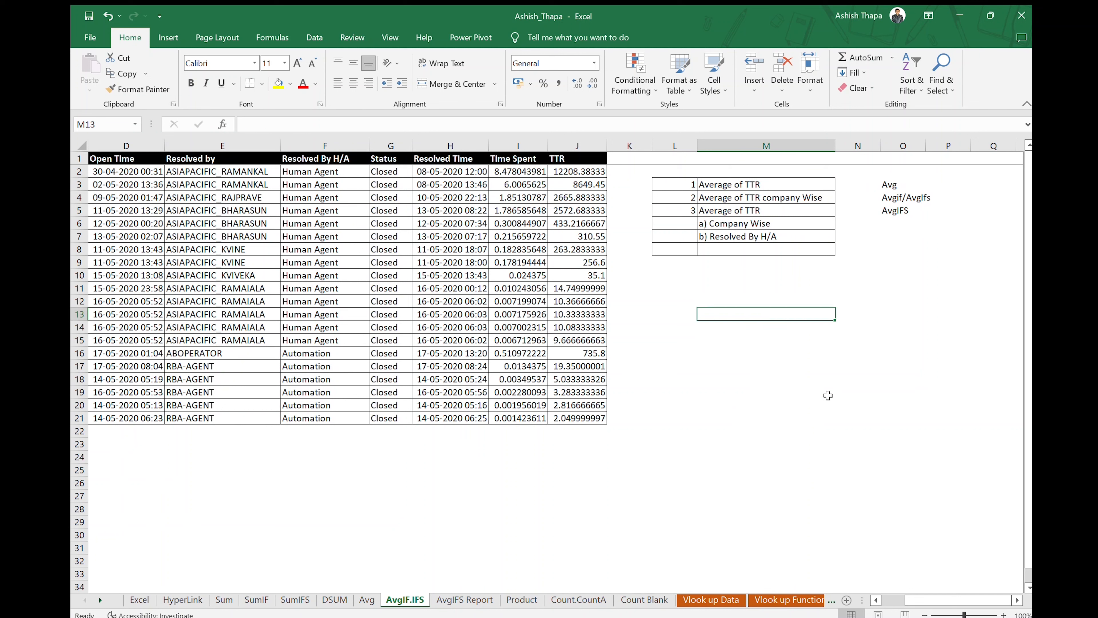
{"action": "type", "text": "AverageIF"}
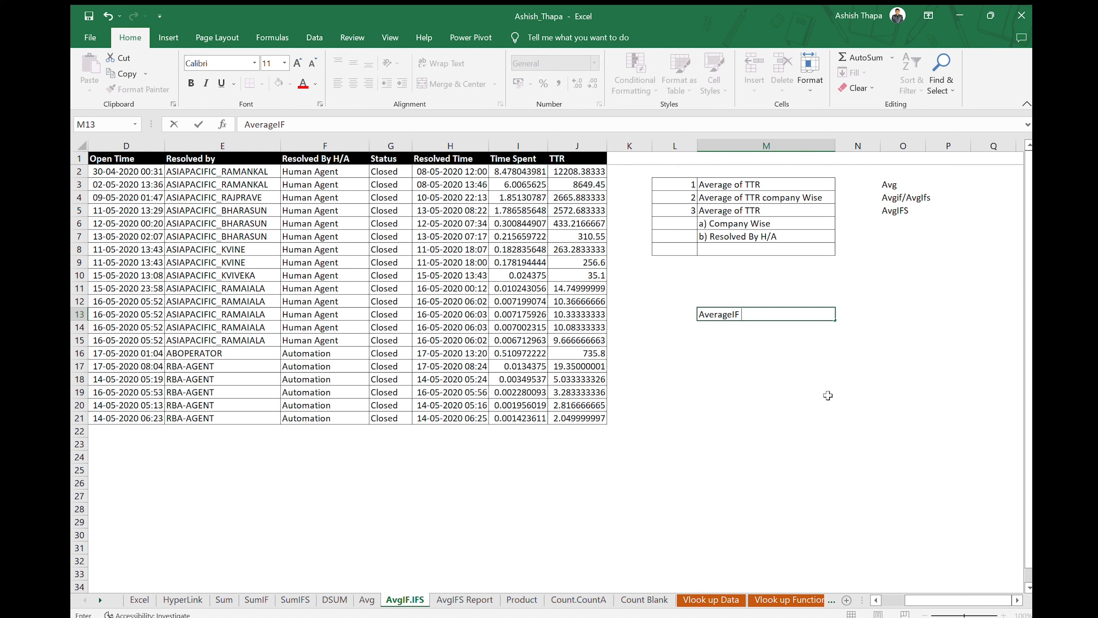
{"action": "type", "text": " VS AverageIFS"}
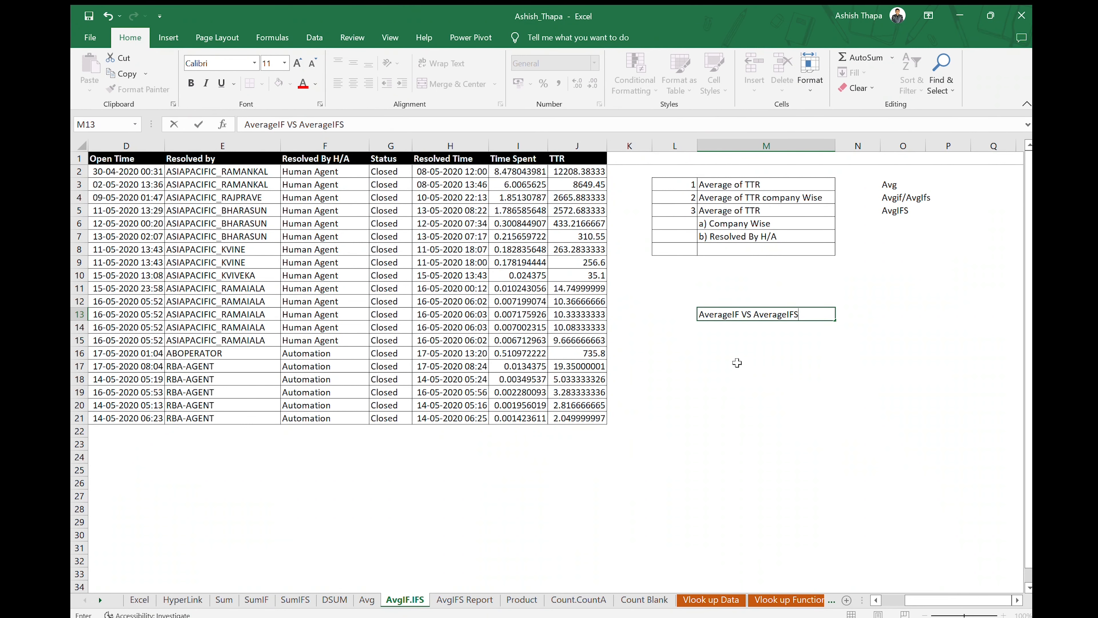
{"action": "key", "text": "Return"}
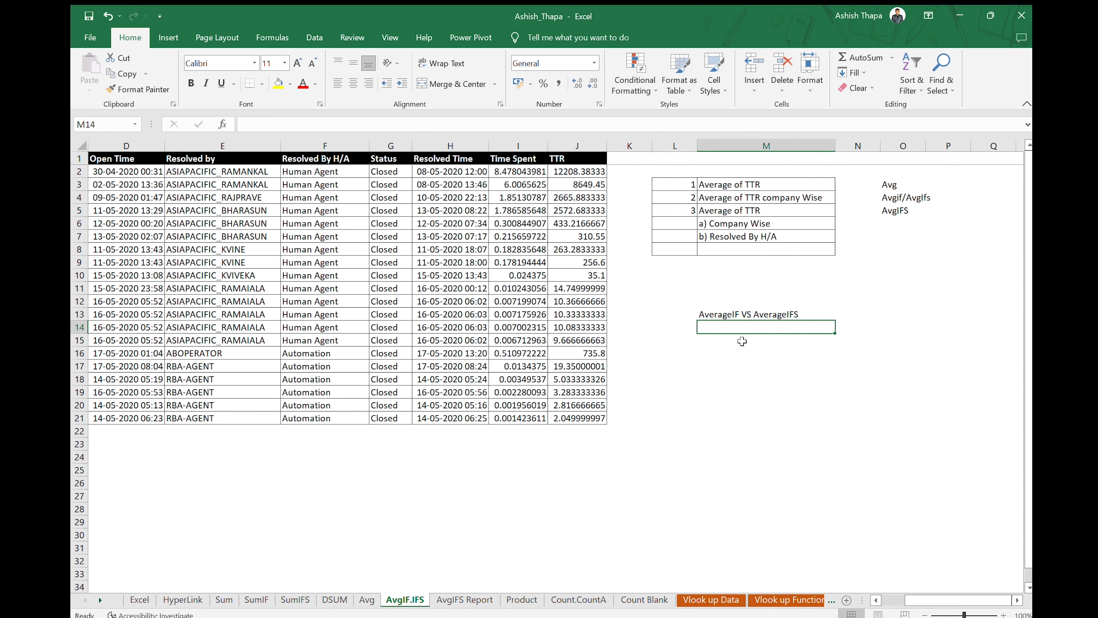
{"action": "left_click", "coordinate": [713, 315]}
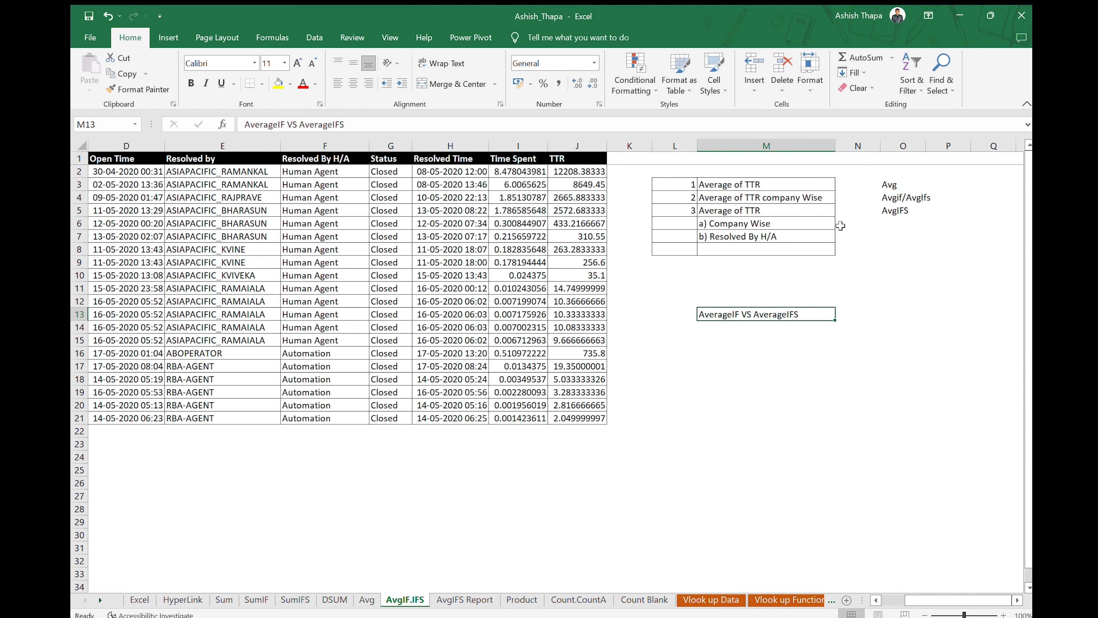
{"action": "left_click", "coordinate": [722, 183]}
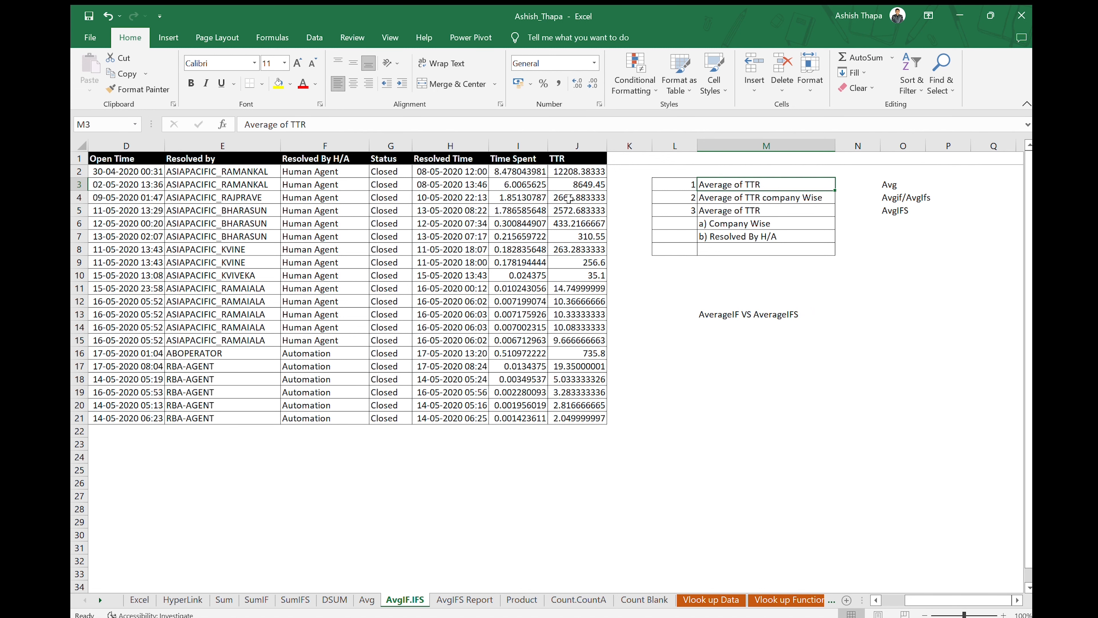
Calculate the average TTR in J23 below the incident table with =AVERAGE(J2:J21)
{"action": "left_click", "coordinate": [579, 442]}
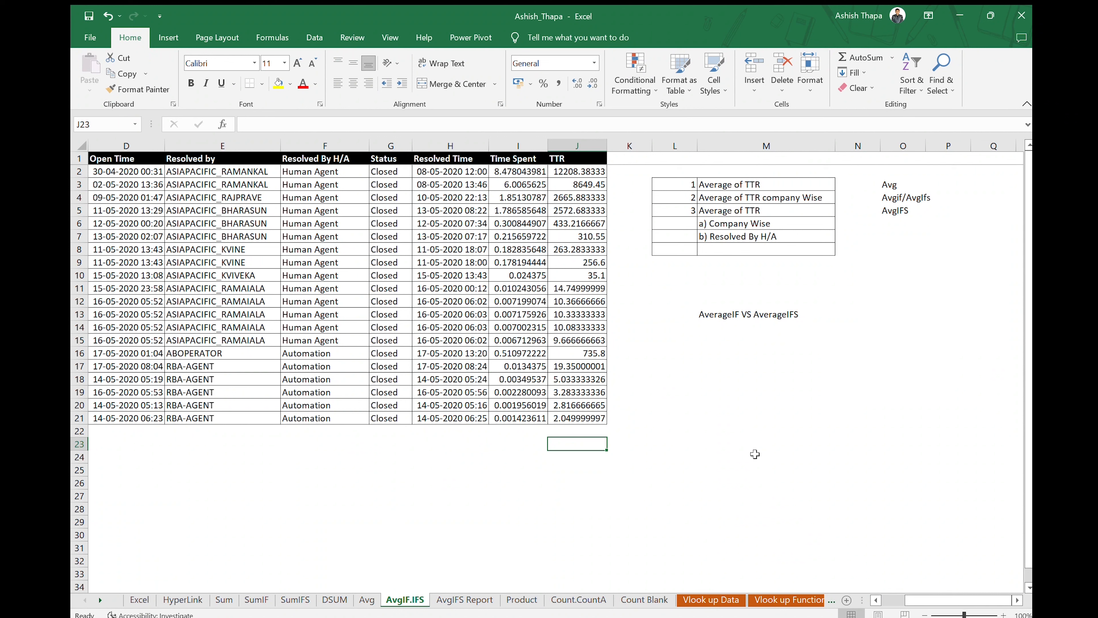
{"action": "type", "text": "=Ave"}
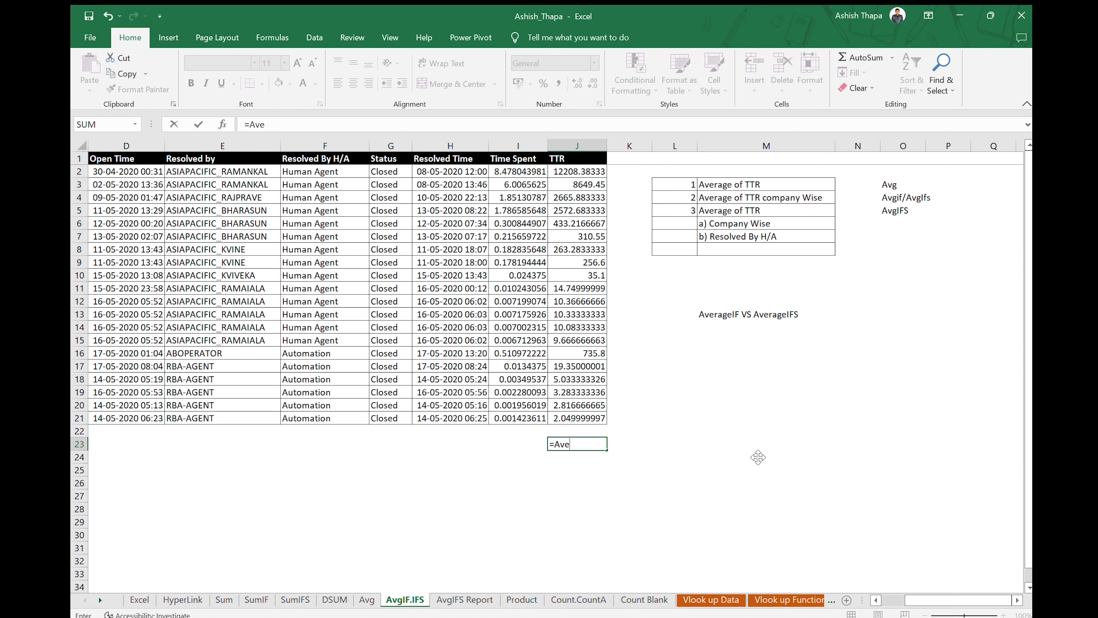
{"action": "type", "text": "rage"}
{"action": "key", "text": "Tab"}
{"action": "left_click", "coordinate": [582, 172]}
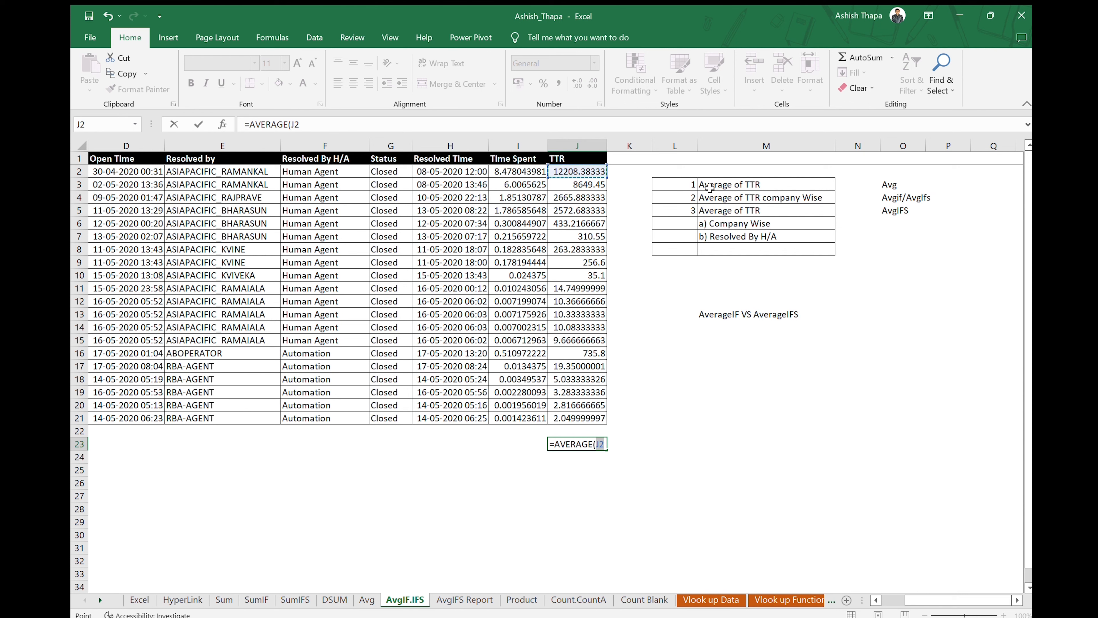
{"action": "key", "text": "ctrl+shift+Down"}
{"action": "key", "text": "Return"}
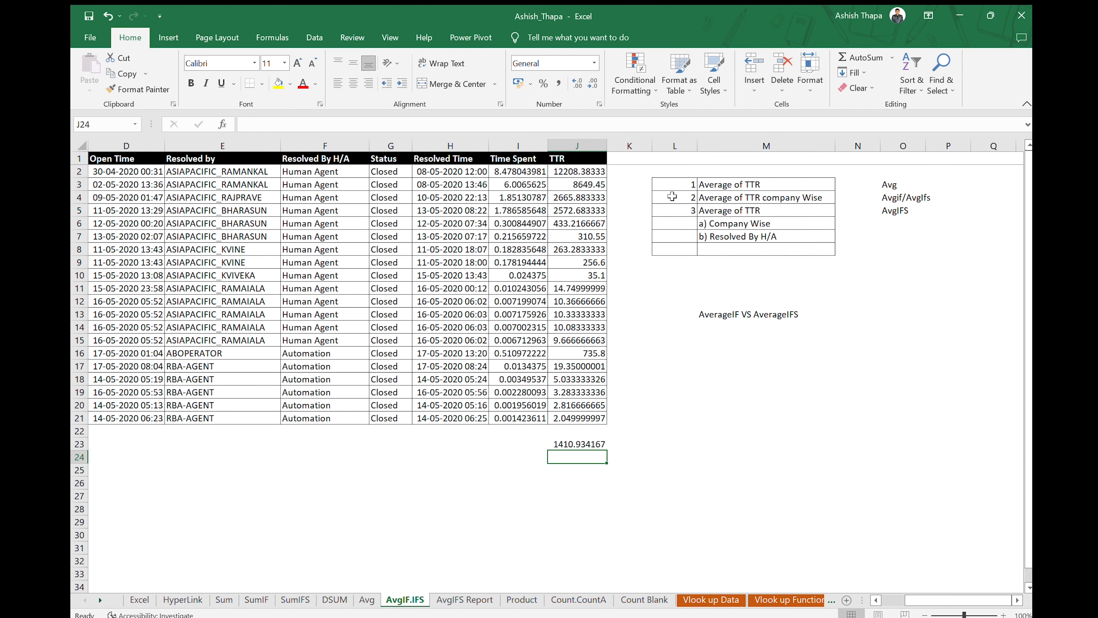
{"action": "left_click", "coordinate": [587, 445]}
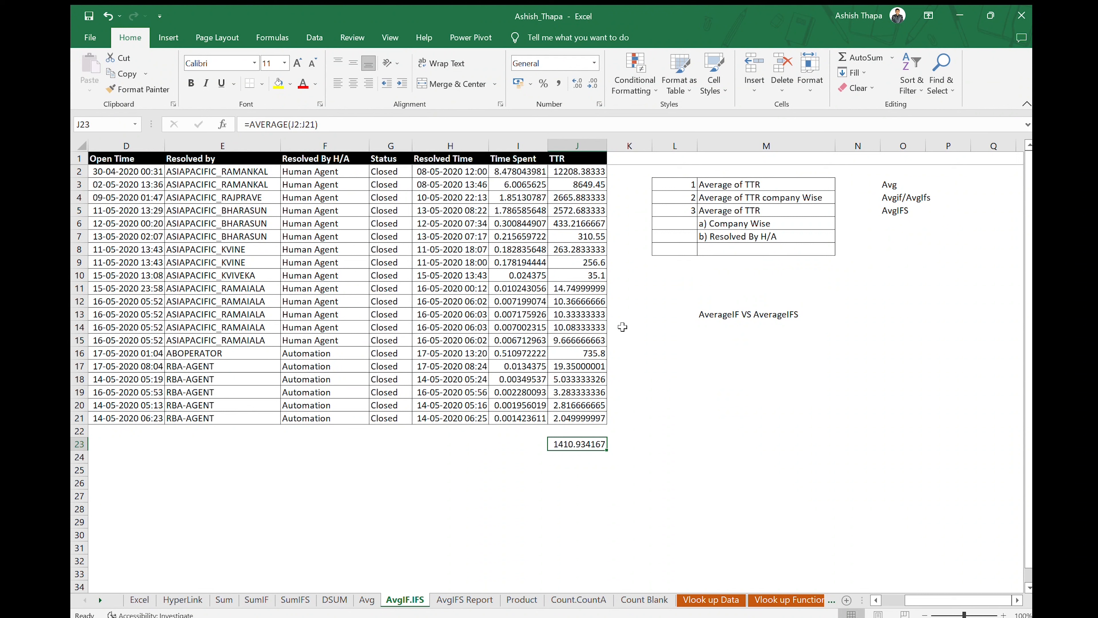
Read the company-wise TTR average task in M4 and examine the AIM, AONUK and BNTP entries in the Company column
{"action": "left_click", "coordinate": [766, 196]}
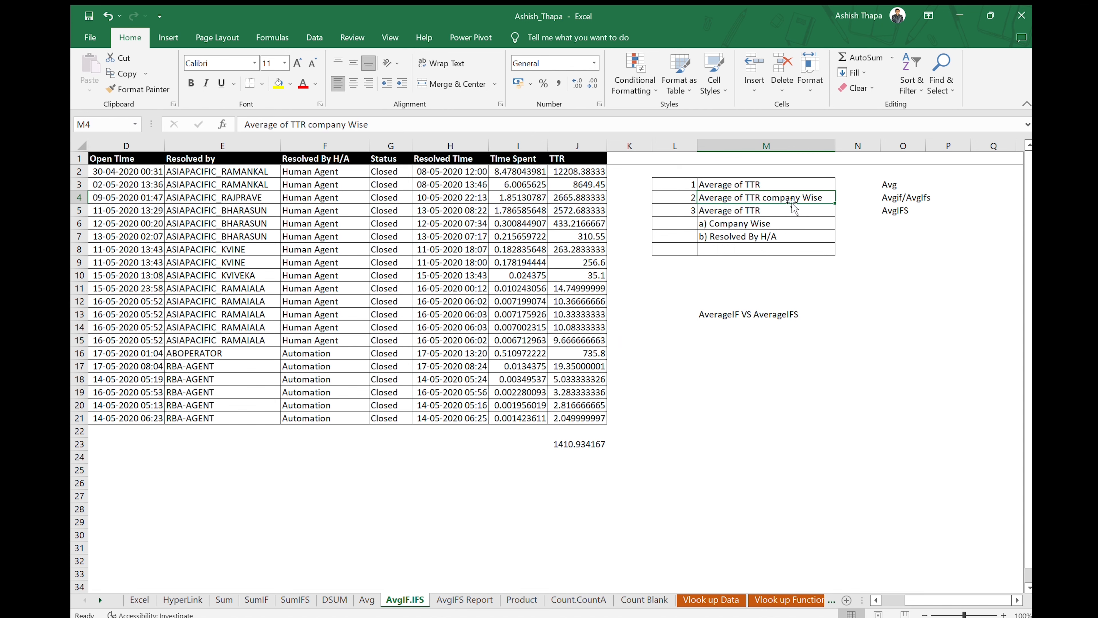
{"action": "scroll", "coordinate": [681, 311], "scroll_direction": "left", "scroll_amount": 3}
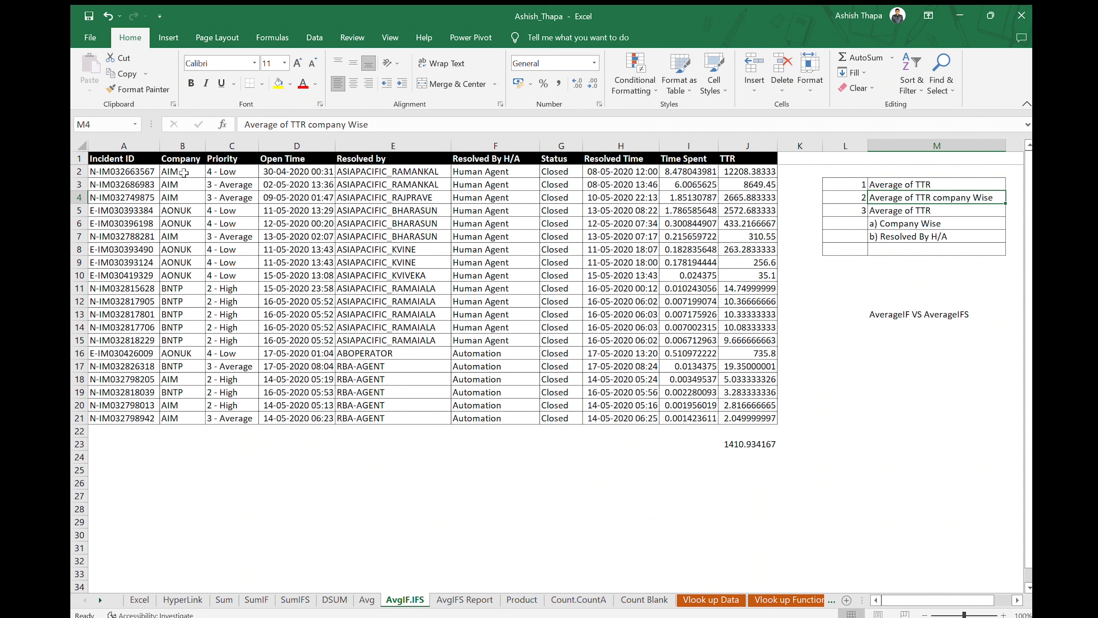
{"action": "left_click_drag", "start_coordinate": [182, 172], "coordinate": [178, 392]}
{"action": "left_click", "coordinate": [176, 173]}
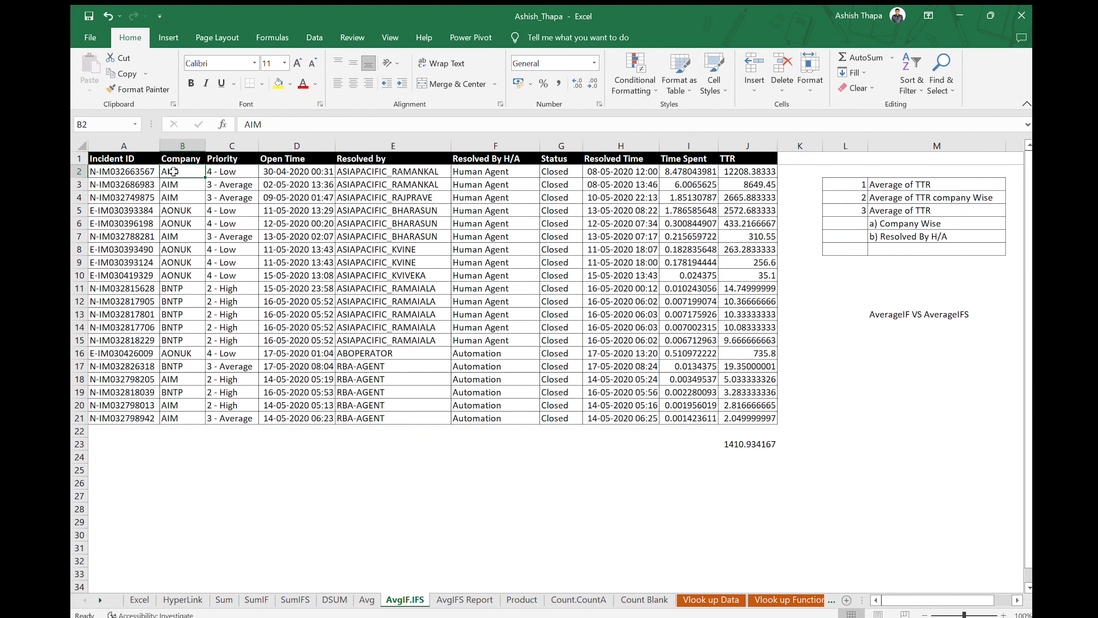
{"action": "left_click", "coordinate": [172, 214]}
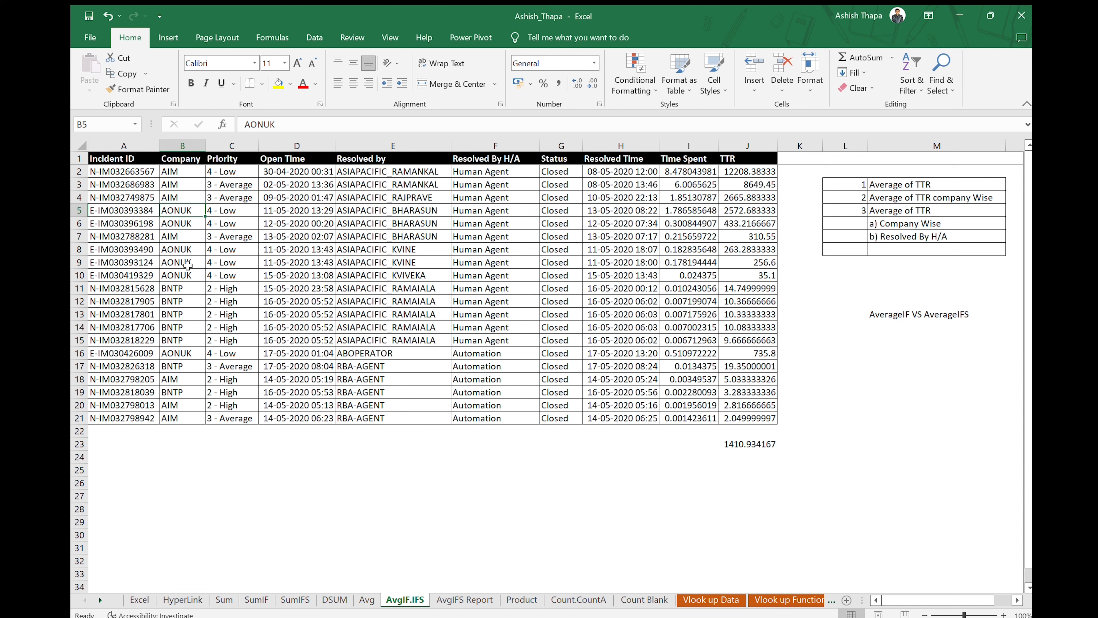
{"action": "left_click", "coordinate": [178, 288]}
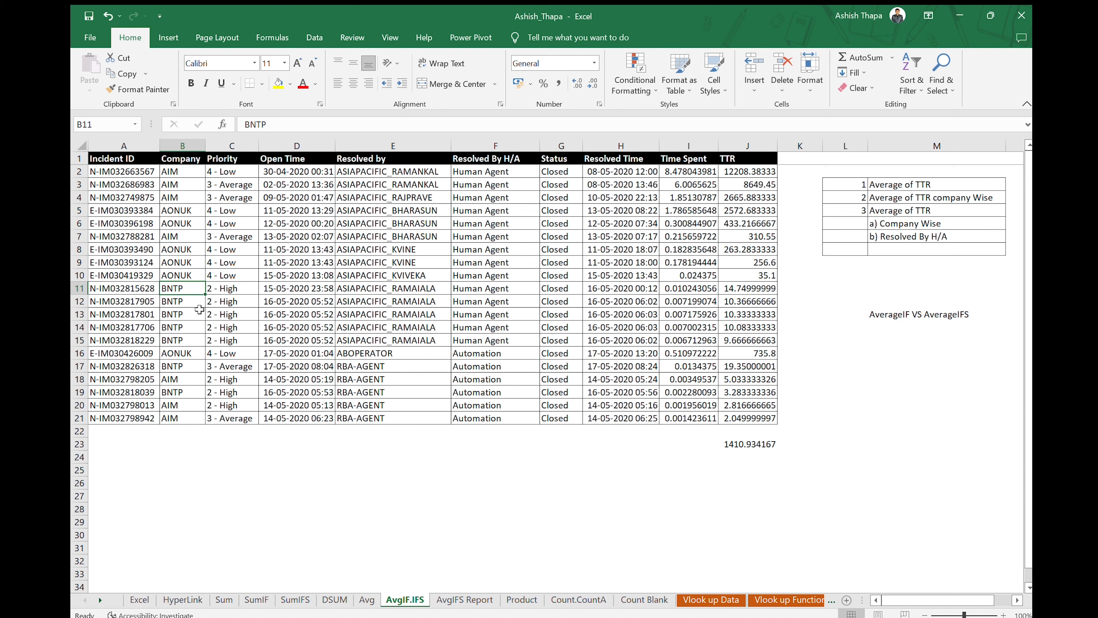
Open the AvgIFS Report sheet and inspect the Question - 1 average formula in H2 with the formula area enlarged
{"action": "left_click", "coordinate": [465, 600]}
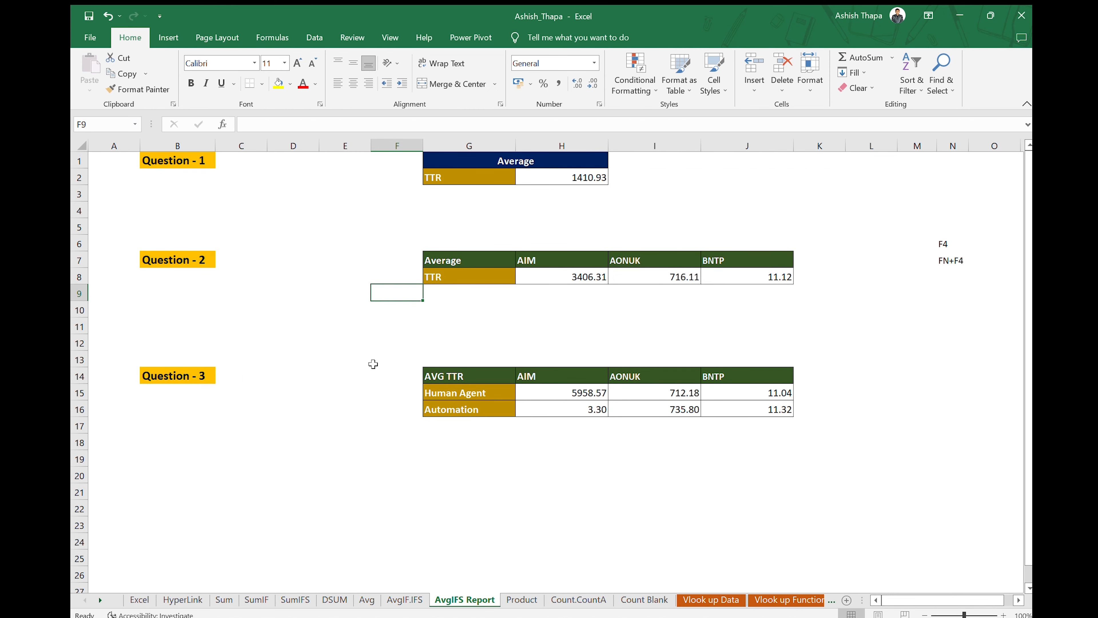
{"action": "left_click", "coordinate": [519, 173]}
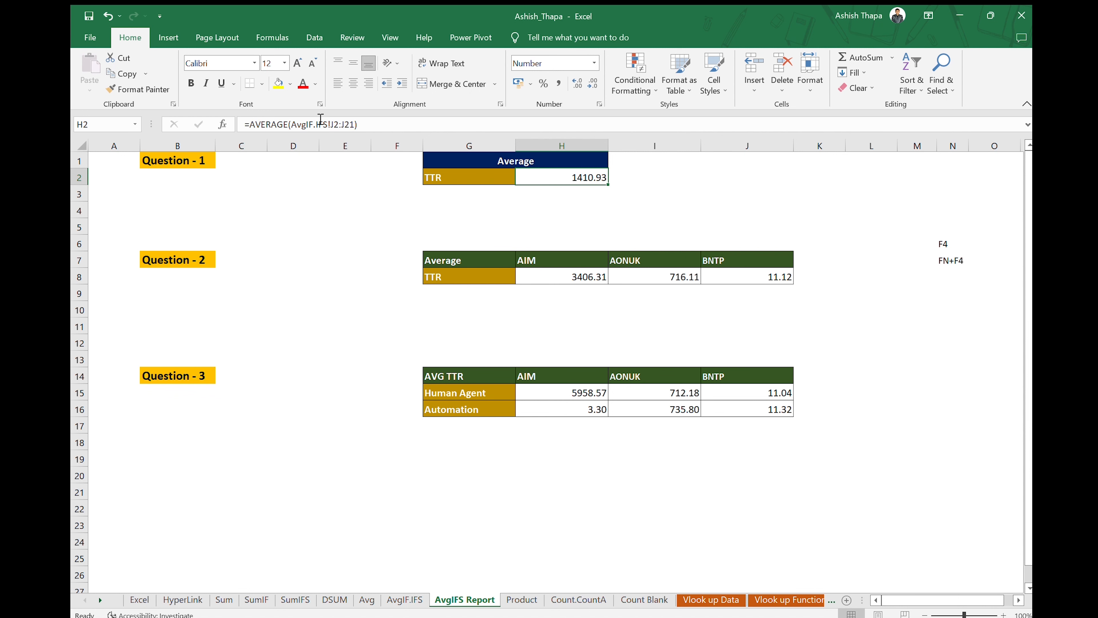
{"action": "left_click", "coordinate": [1027, 124]}
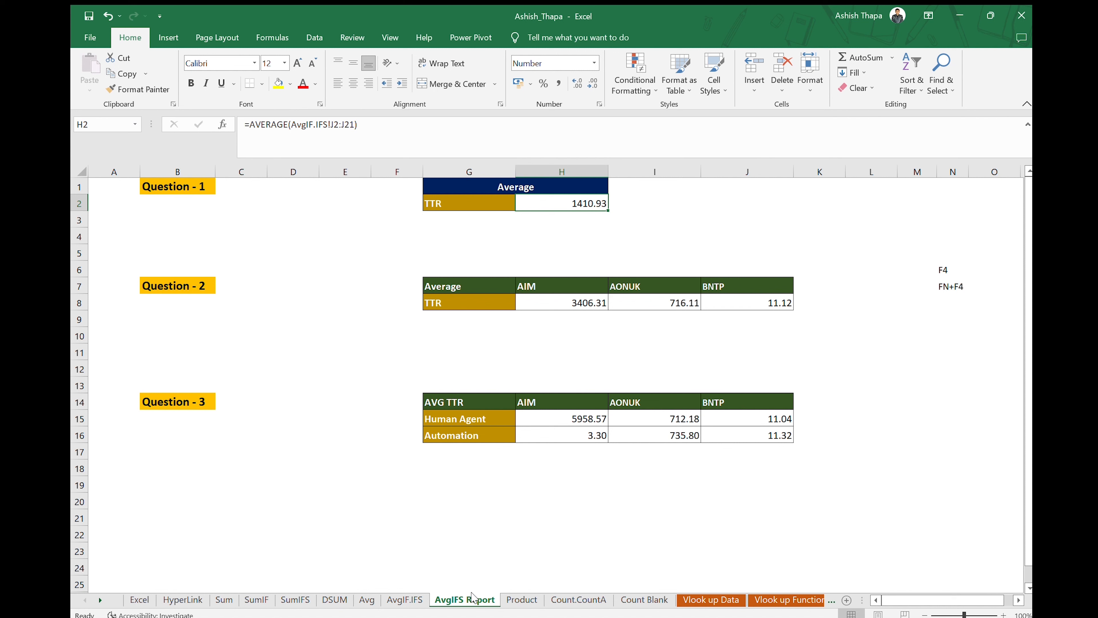
Compare the H2 formula's range with the first and last TTR cells, J2 and J21, on AvgIF.IFS, and return to the report
{"action": "left_click", "coordinate": [404, 599]}
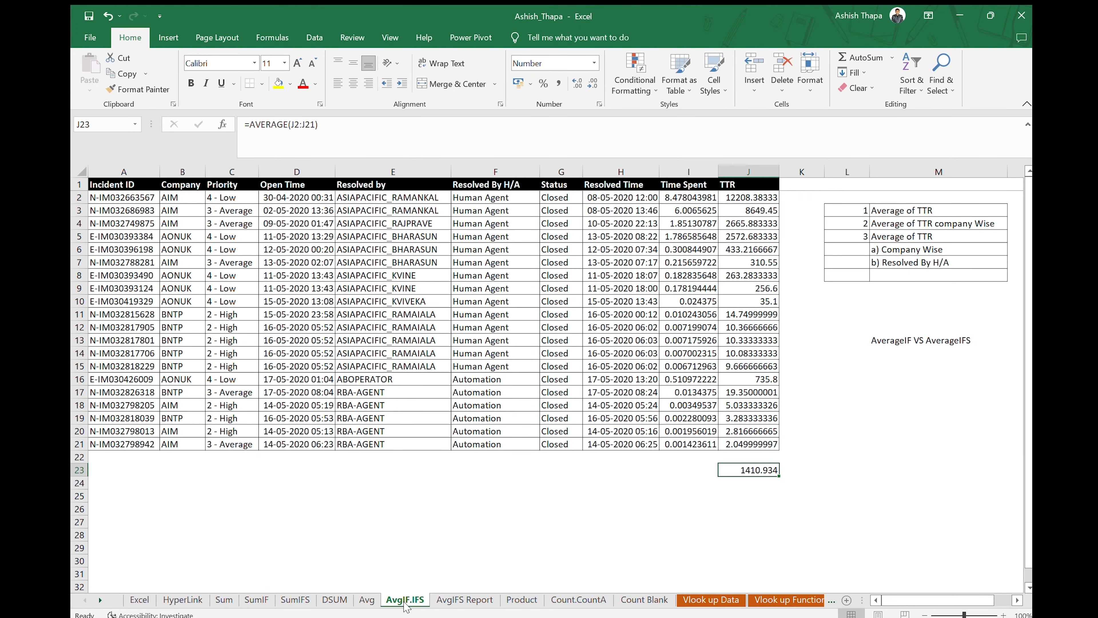
{"action": "left_click", "coordinate": [446, 599]}
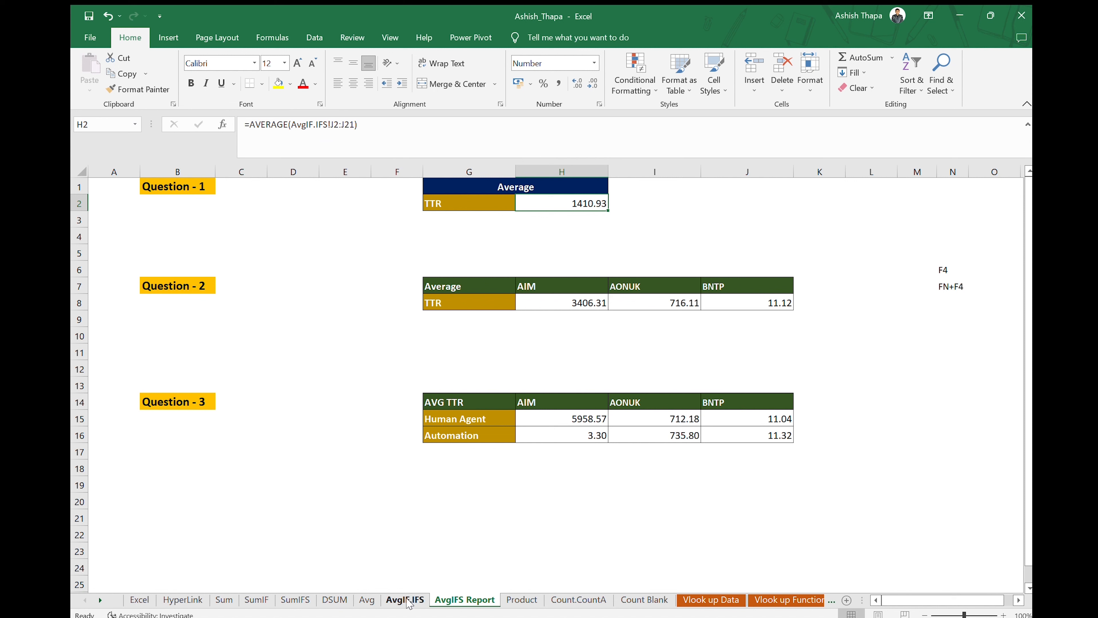
{"action": "left_click", "coordinate": [388, 597]}
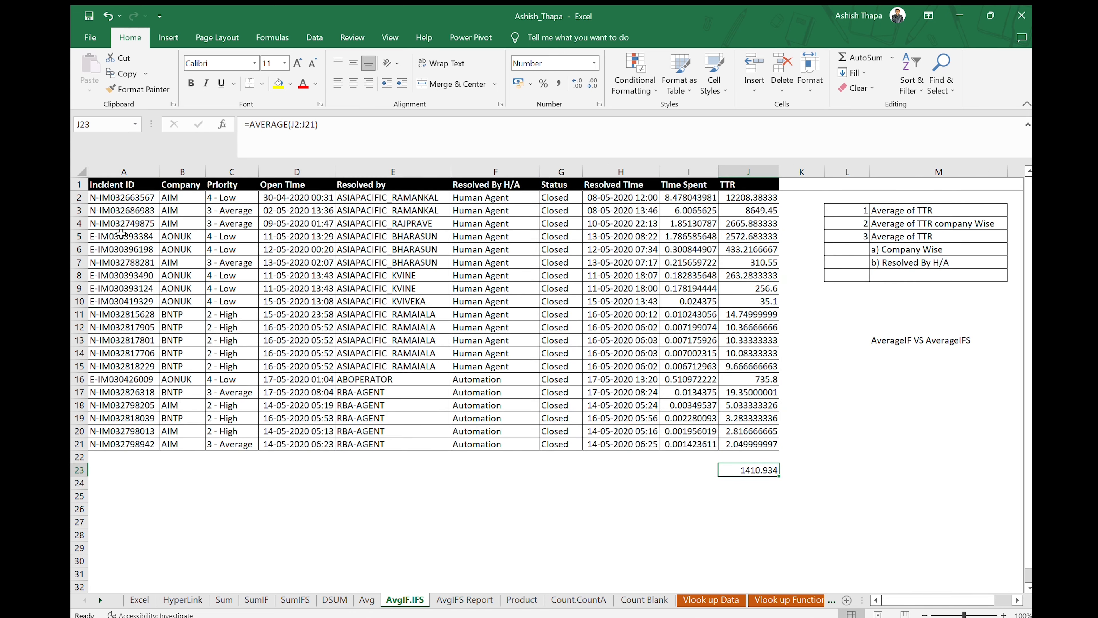
{"action": "left_click", "coordinate": [106, 199]}
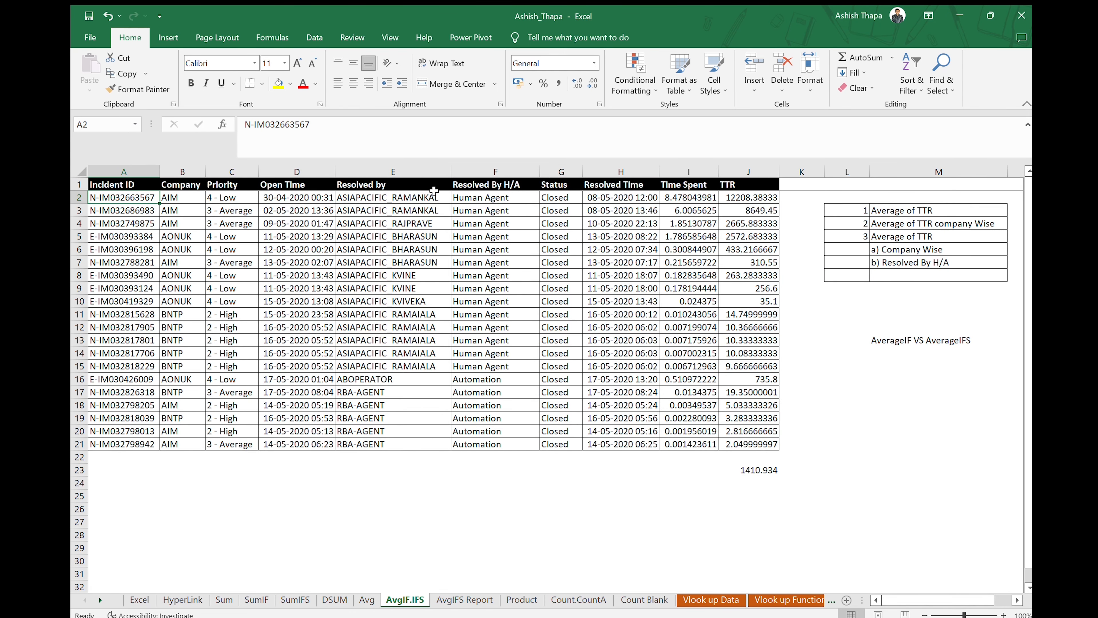
{"action": "left_click", "coordinate": [753, 199]}
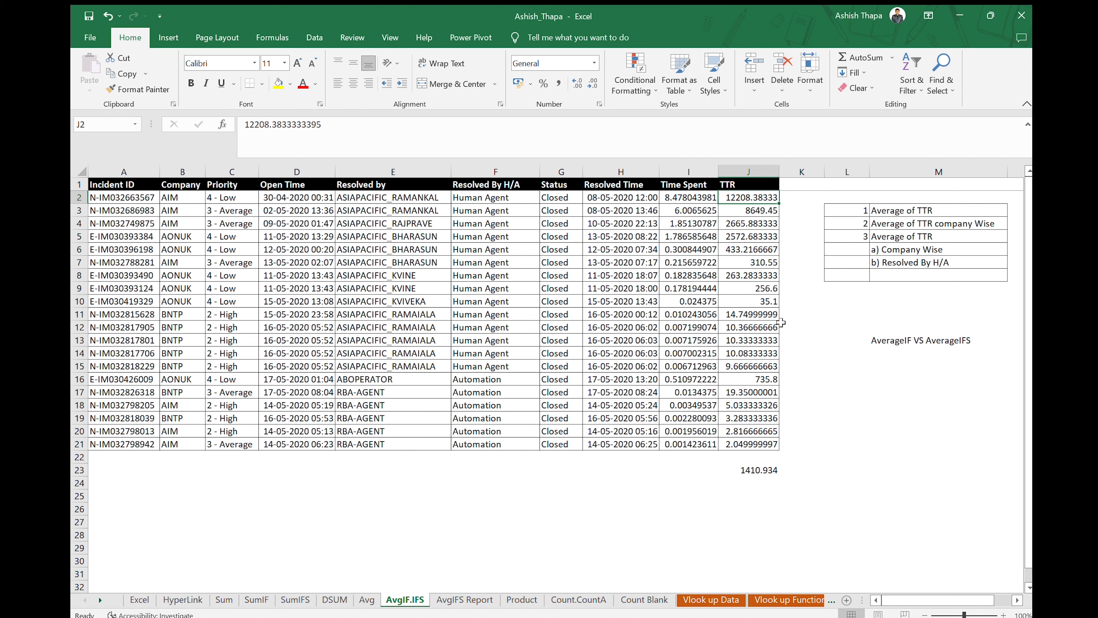
{"action": "left_click", "coordinate": [758, 444]}
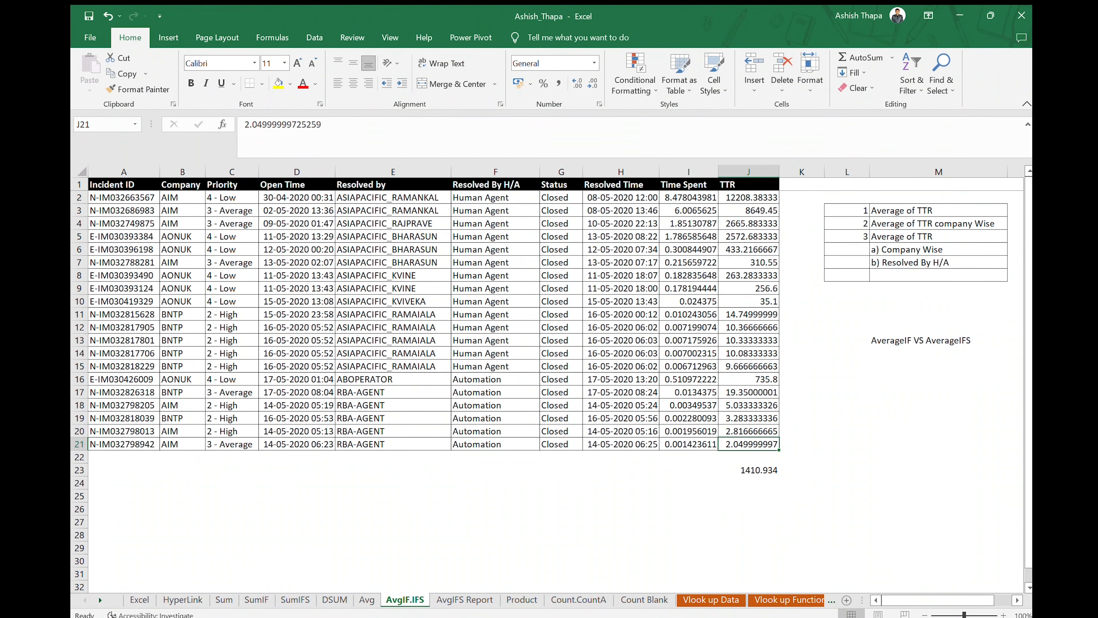
{"action": "left_click", "coordinate": [470, 599]}
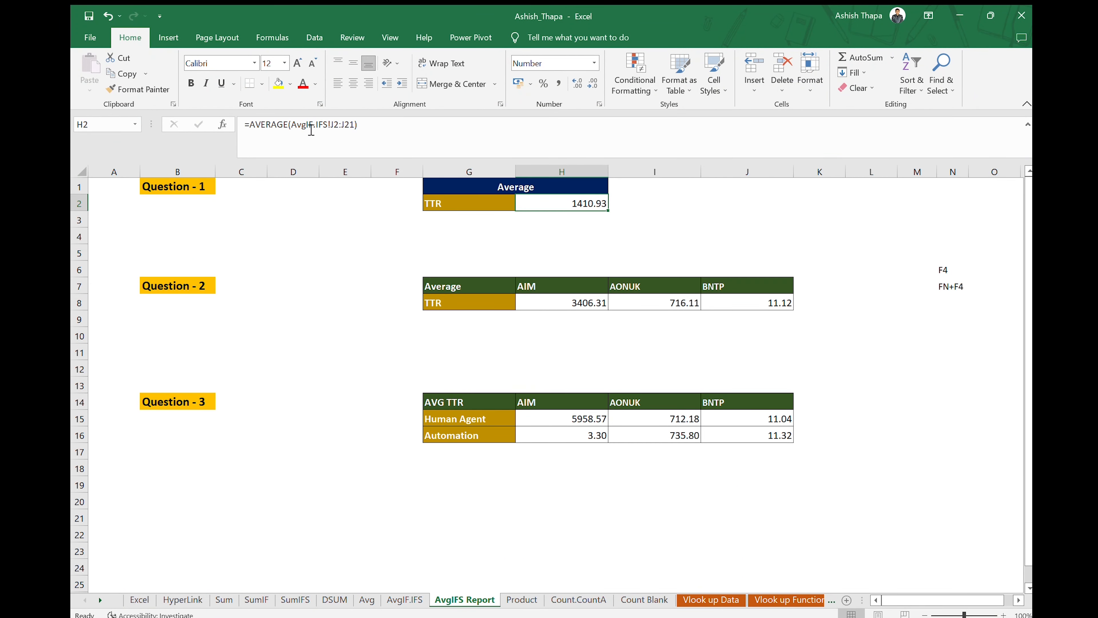
Examine the AvgIF.IFS sheet reference and the J2:J21 range inside the H2 average formula
{"action": "left_click_drag", "start_coordinate": [295, 128], "coordinate": [333, 129]}
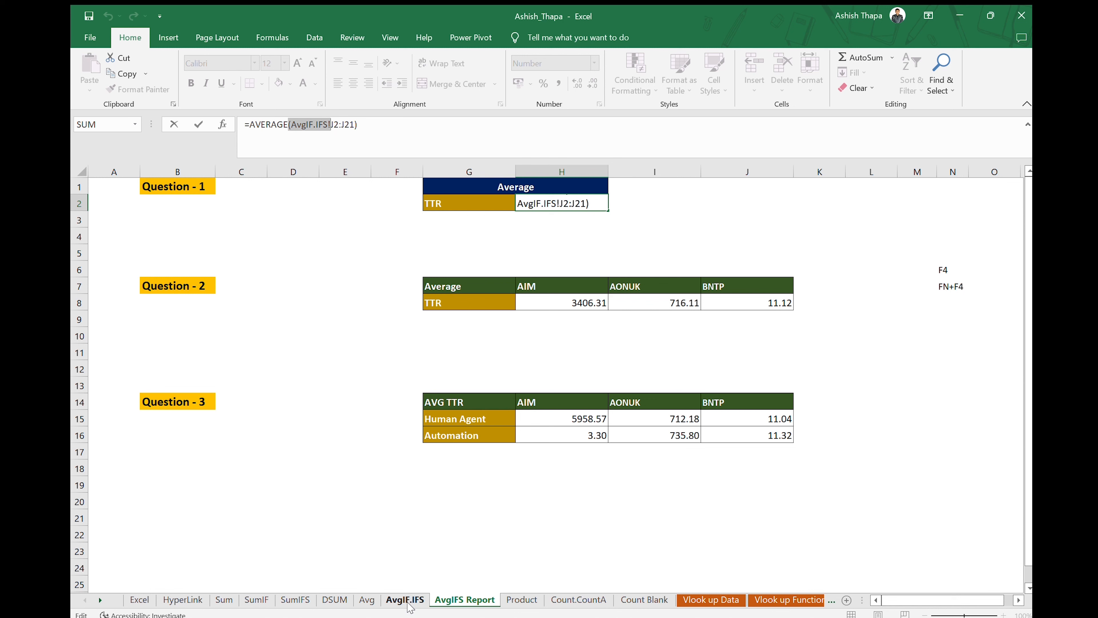
{"action": "left_click", "coordinate": [379, 140]}
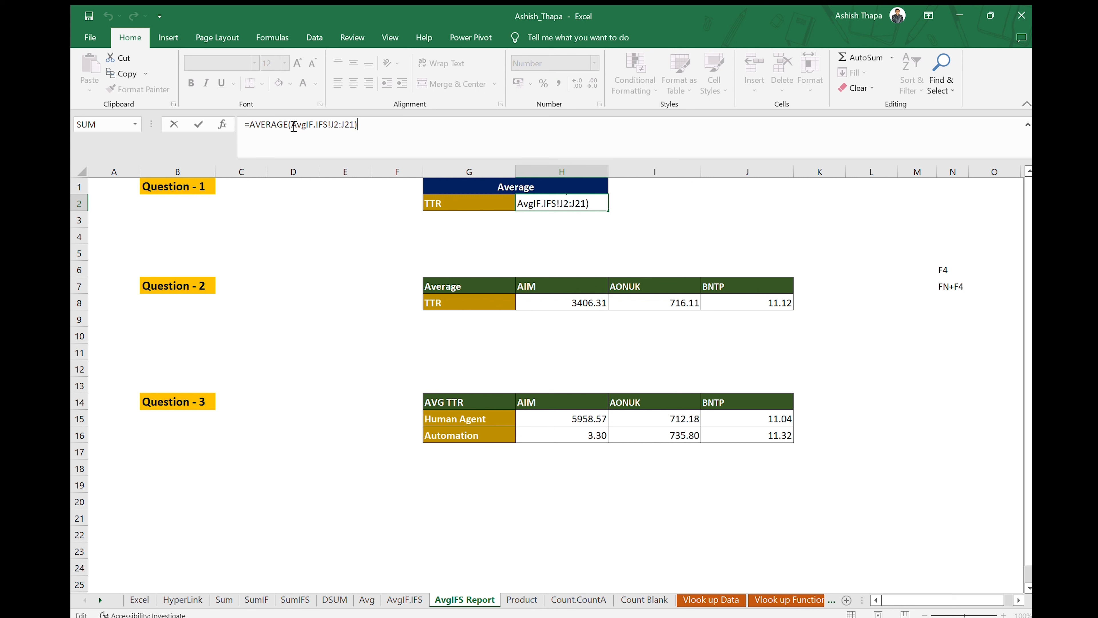
{"action": "left_click_drag", "start_coordinate": [296, 127], "coordinate": [341, 130]}
{"action": "left_click_drag", "start_coordinate": [341, 128], "coordinate": [361, 131]}
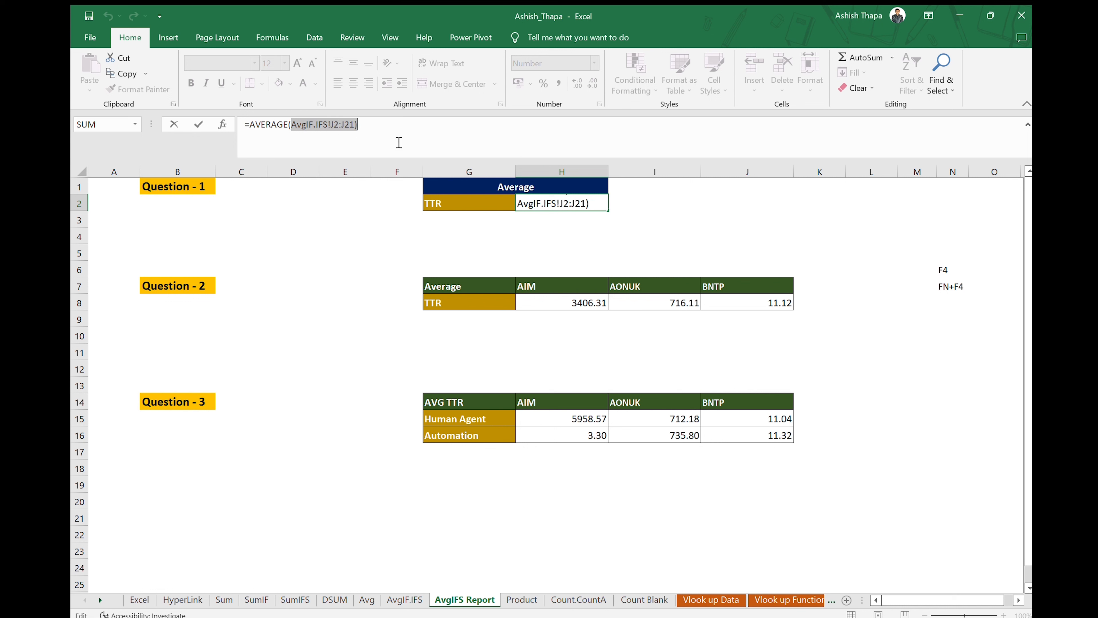
{"action": "left_click", "coordinate": [563, 203]}
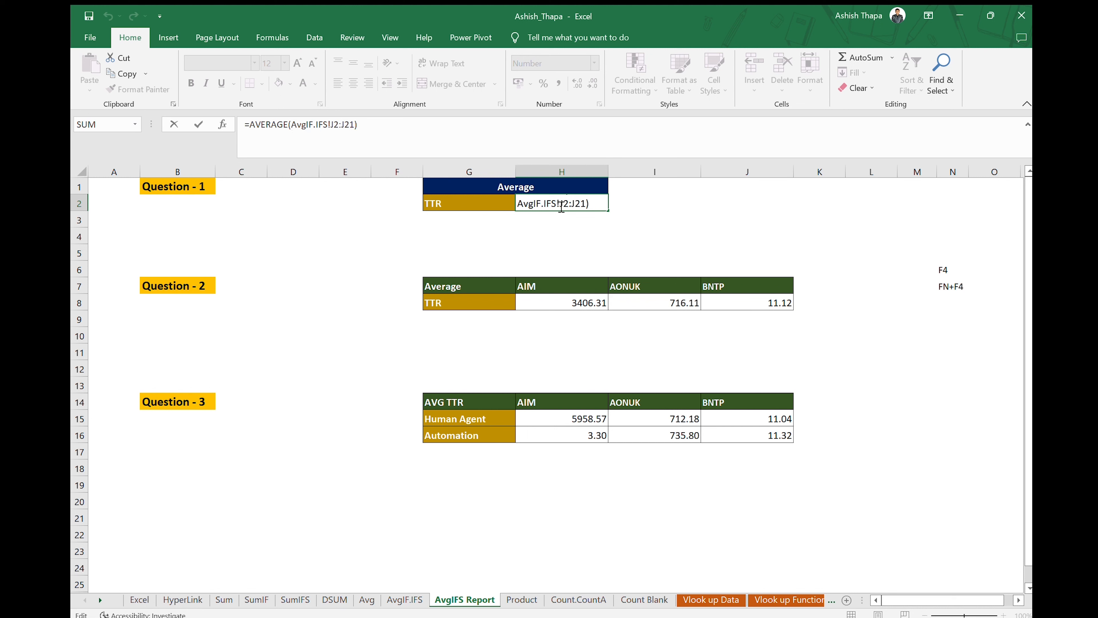
{"action": "left_click", "coordinate": [723, 207]}
{"action": "key", "text": "ctrl+z"}
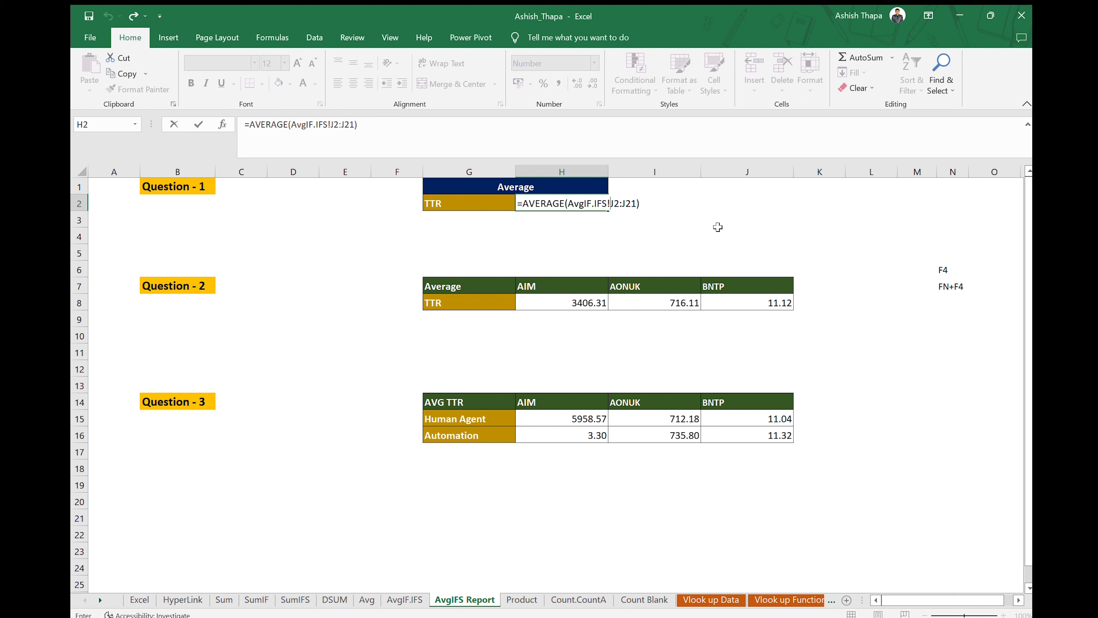
{"action": "type", "text": "J2"}
{"action": "left_click", "coordinate": [450, 136]}
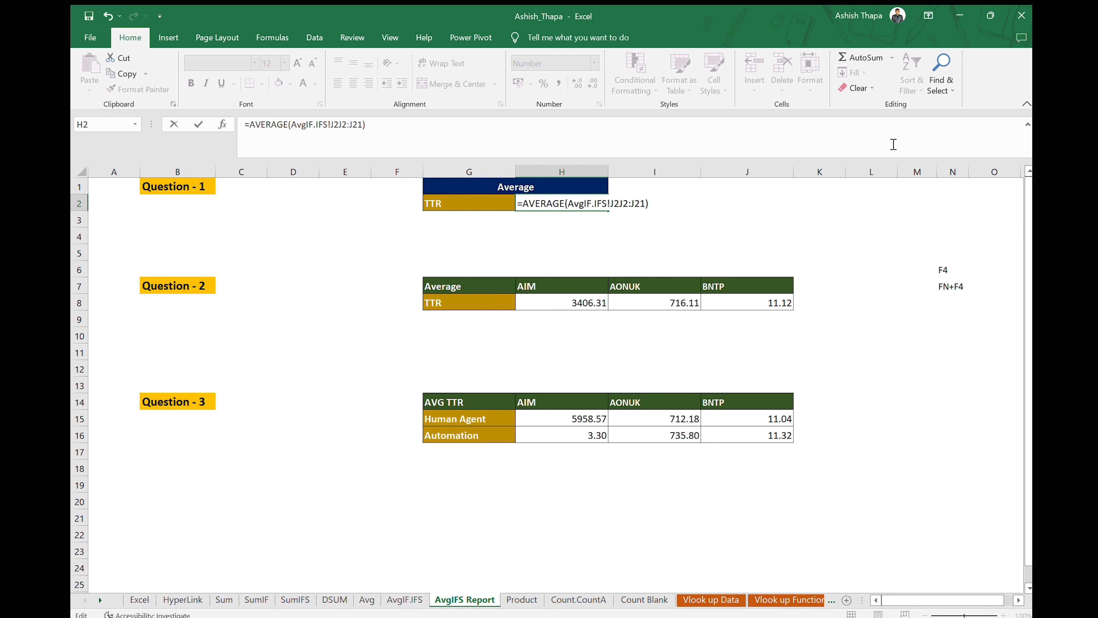
{"action": "left_click", "coordinate": [913, 271]}
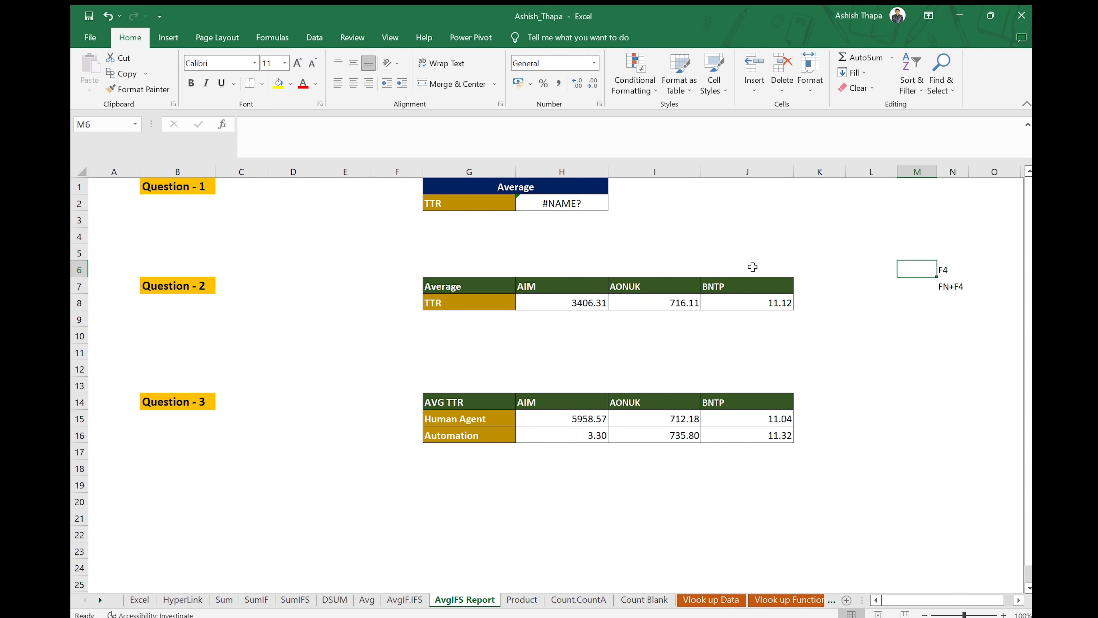
Correct the Question - 1 formula in H2 to =AVERAGE(AvgIF.IFS!J2:J21)
{"action": "left_click", "coordinate": [564, 191]}
{"action": "left_click", "coordinate": [561, 209]}
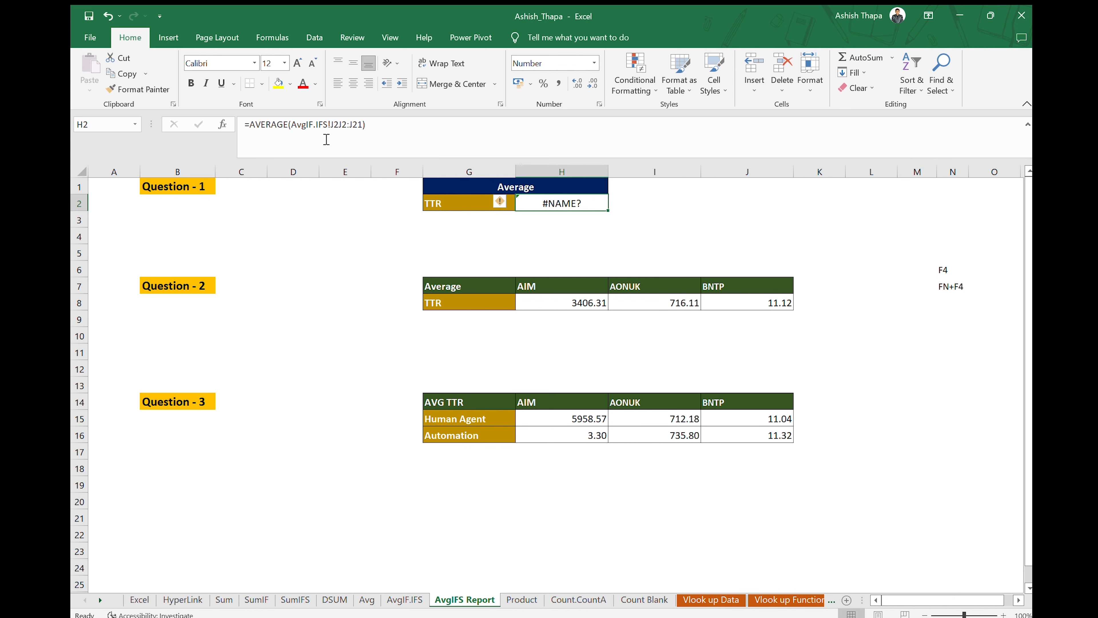
{"action": "left_click", "coordinate": [343, 125]}
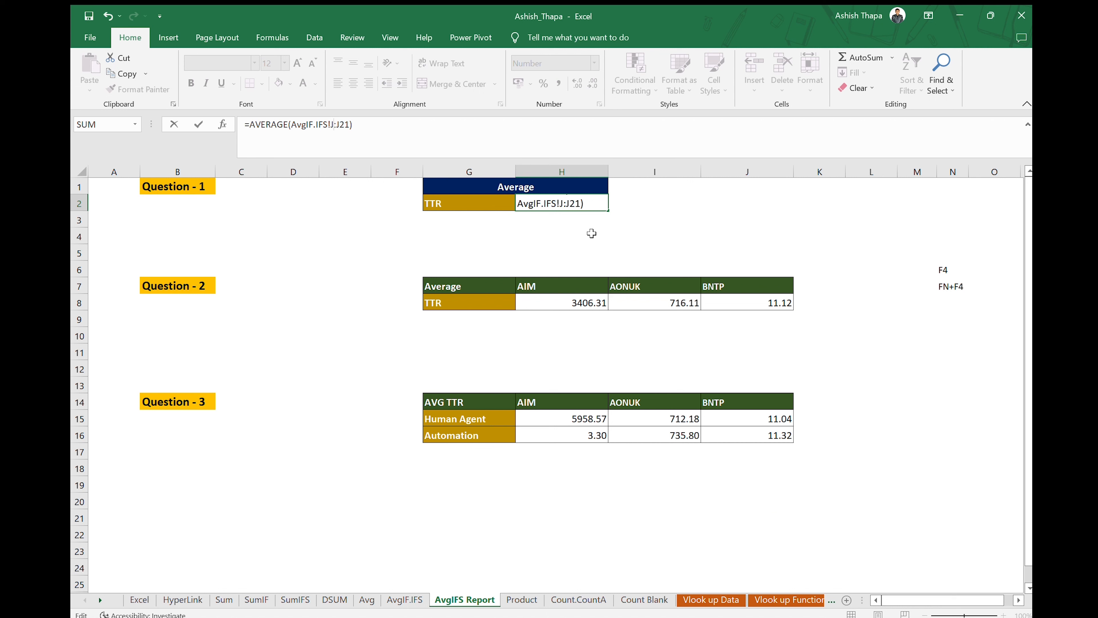
{"action": "key", "text": "BackSpace"}
{"action": "left_click", "coordinate": [604, 200]}
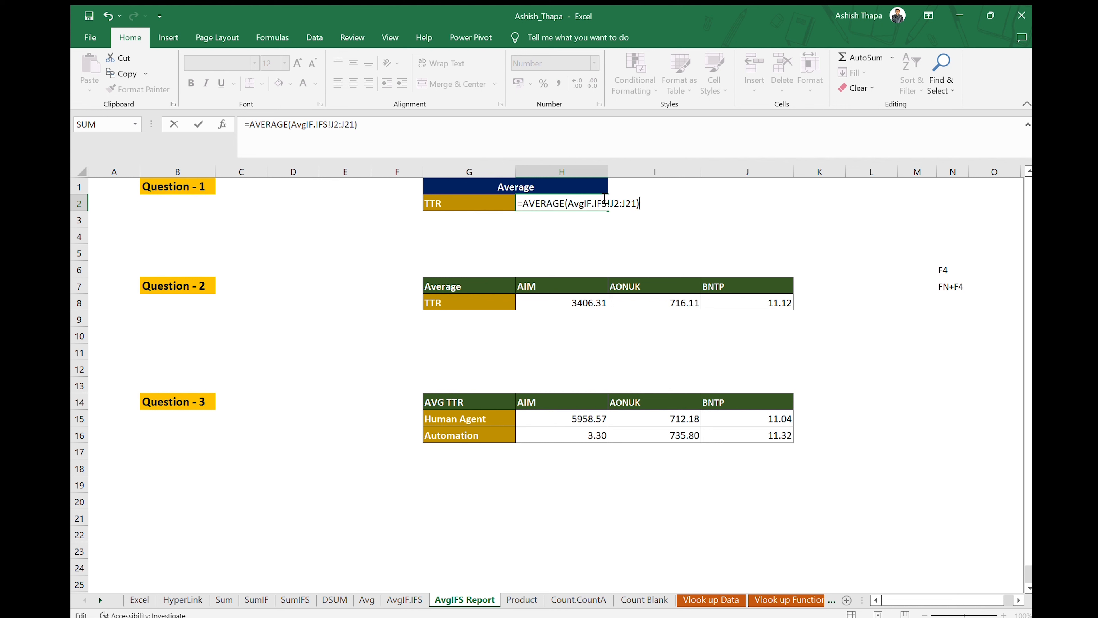
{"action": "key", "text": "Return"}
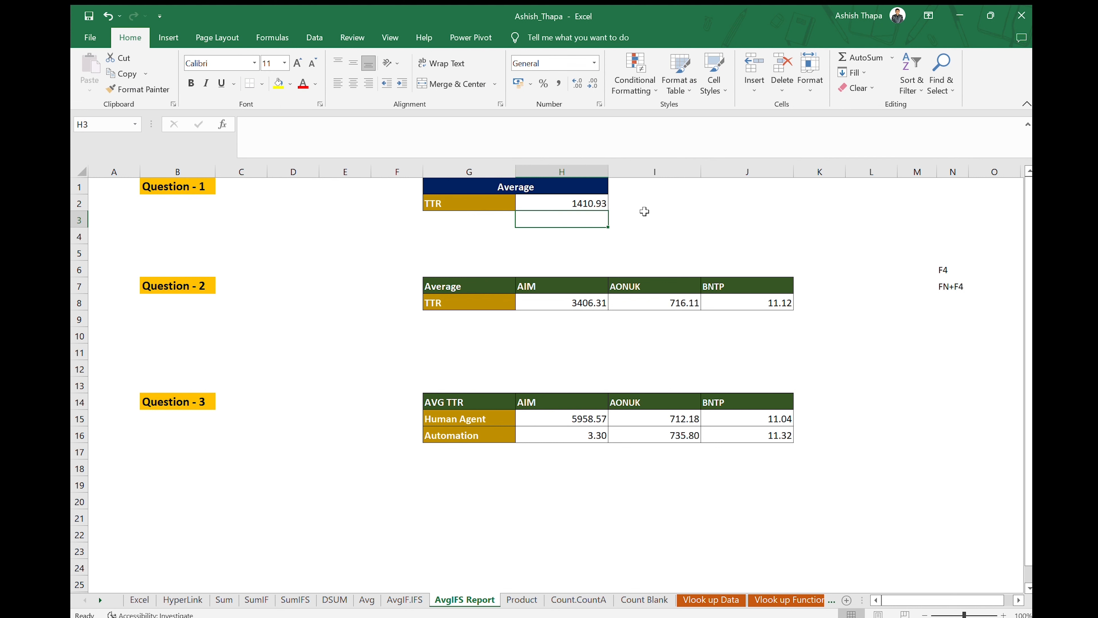
{"action": "left_click", "coordinate": [648, 217]}
Match Question - 2 of the report with the company-wise TTR average task in M4 of AvgIF.IFS, and return to the report
{"action": "left_click", "coordinate": [372, 317]}
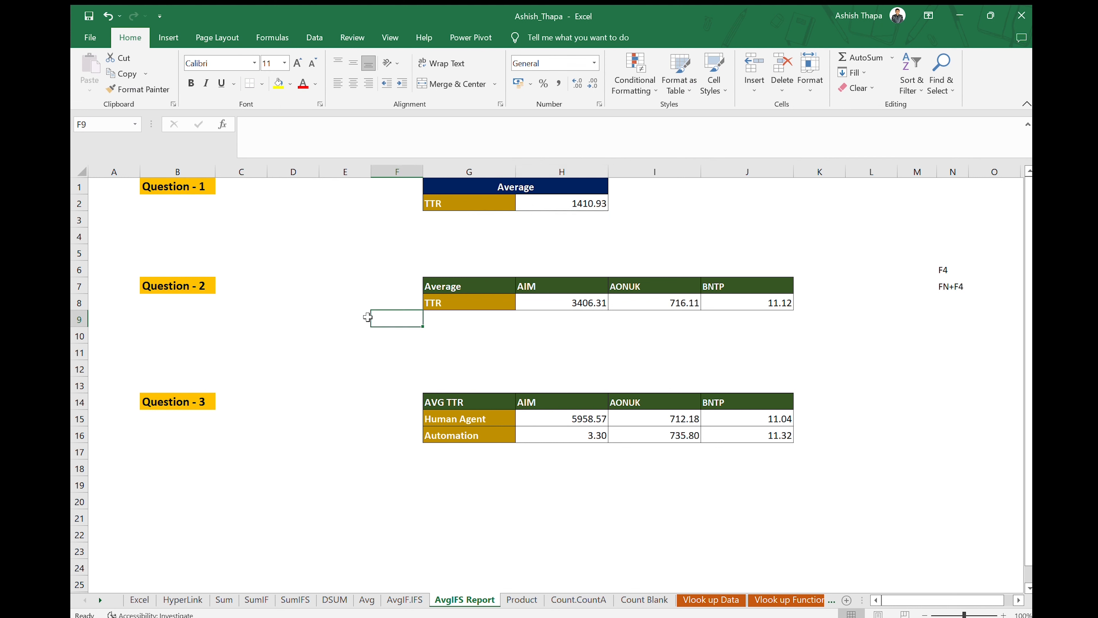
{"action": "left_click", "coordinate": [186, 291]}
{"action": "left_click", "coordinate": [423, 602]}
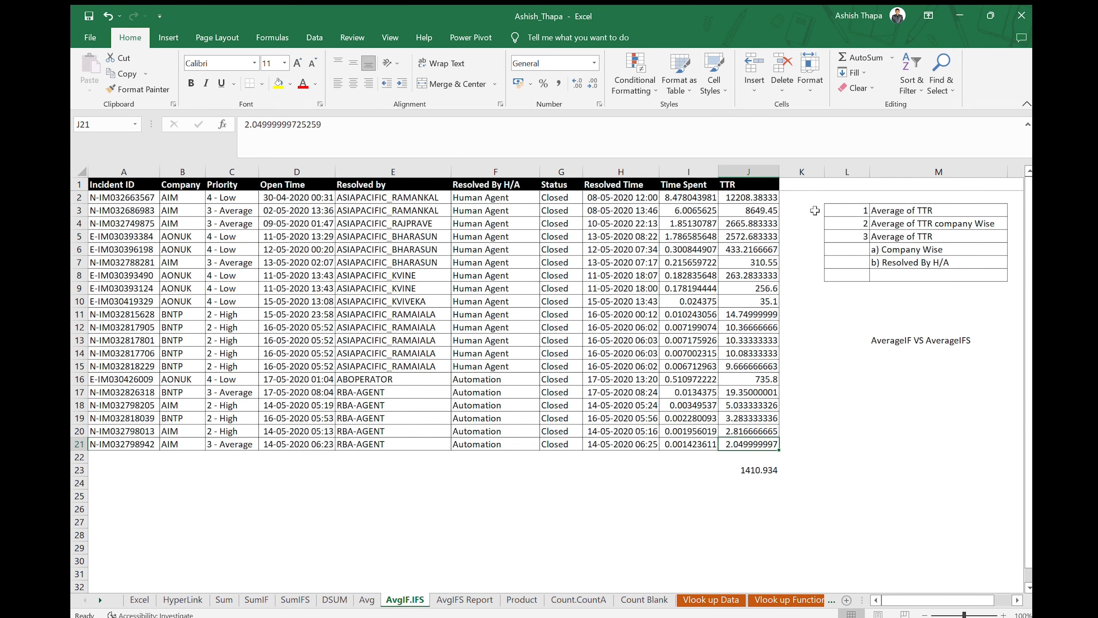
{"action": "left_click", "coordinate": [887, 224]}
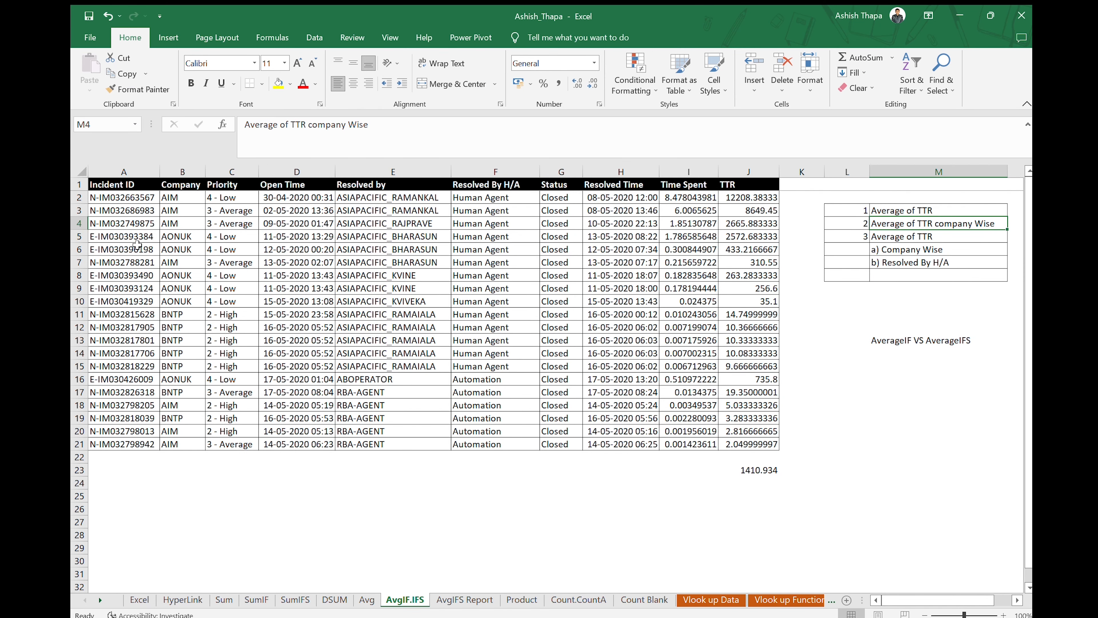
{"action": "left_click", "coordinate": [466, 601]}
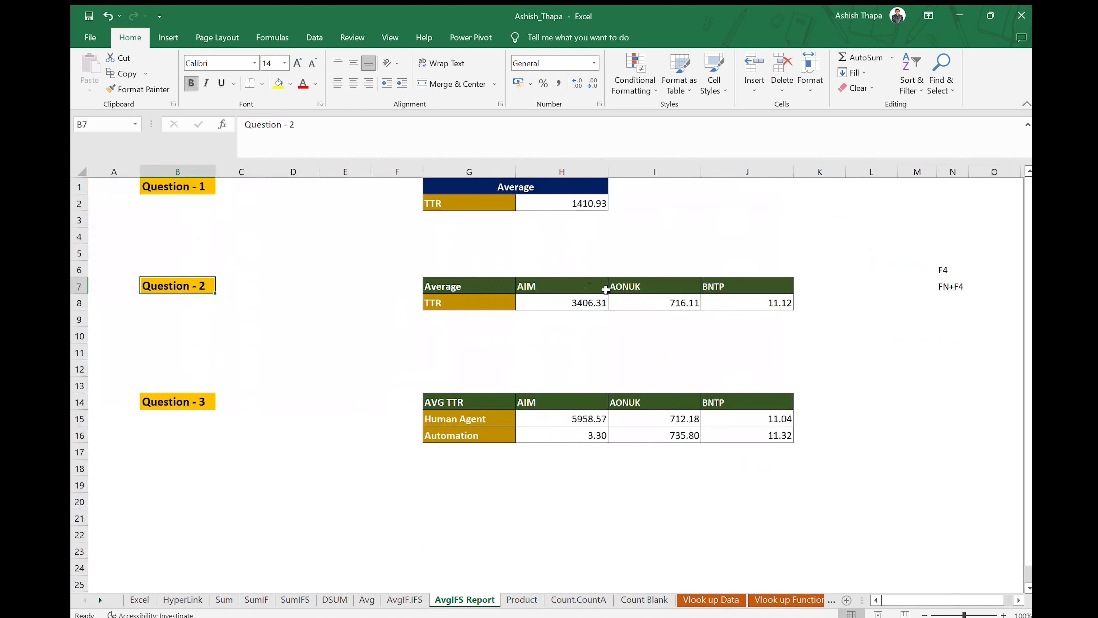
Review the company headers AIM, AONUK and BNTP of the Question - 2 table
{"action": "left_click", "coordinate": [581, 288]}
{"action": "left_click", "coordinate": [628, 284]}
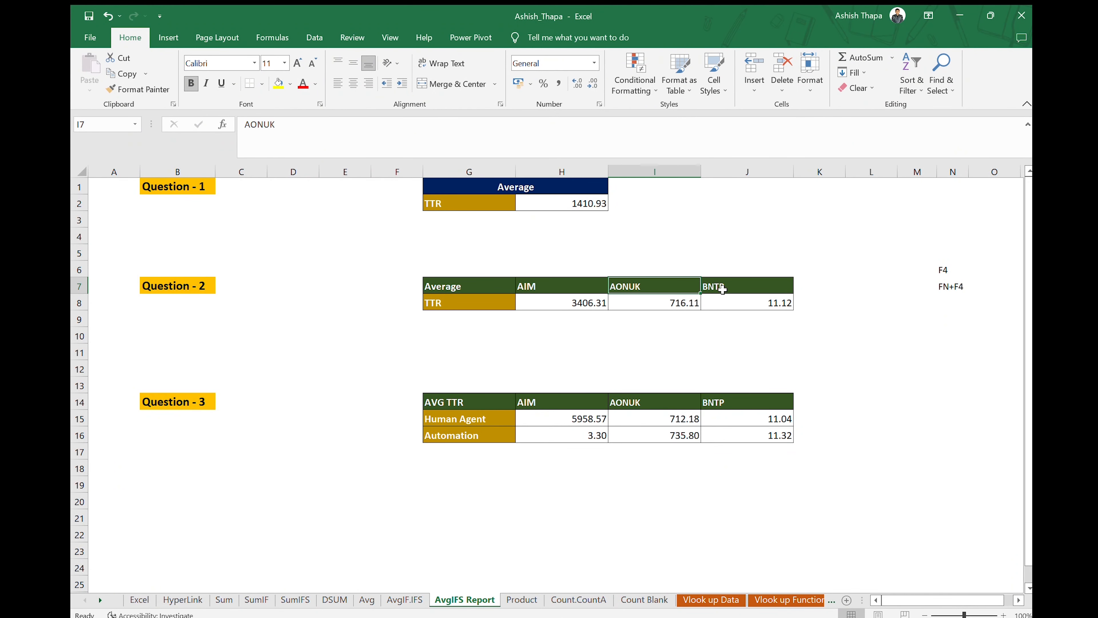
{"action": "left_click", "coordinate": [731, 286]}
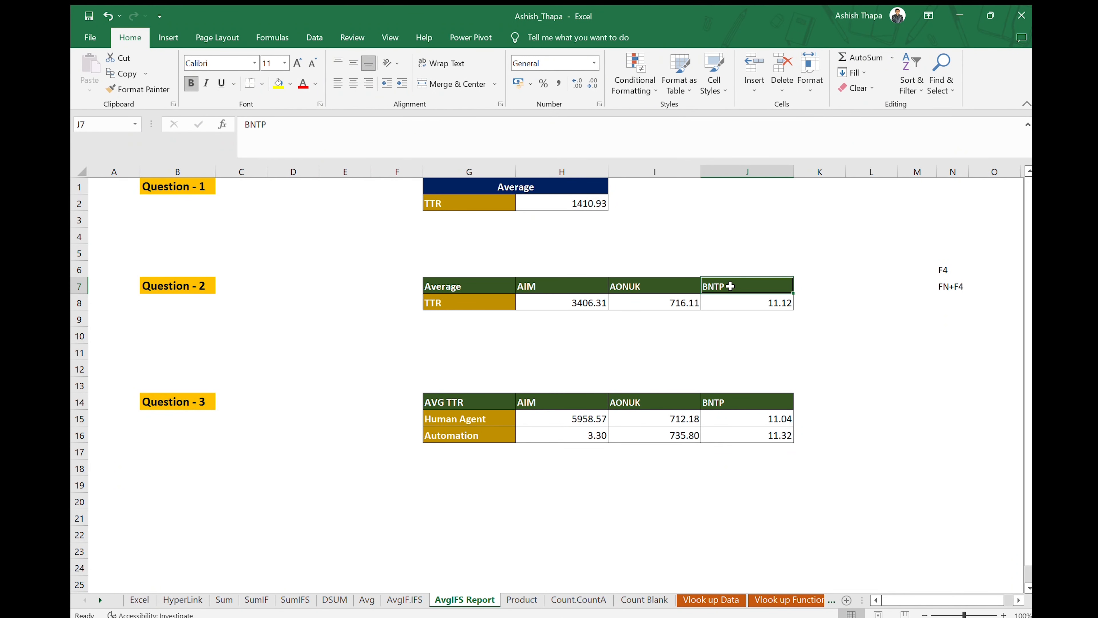
Examine the AvgIF.IFS sheet reference and the $J$2:$J$21 range in the AIM average formula in H8, keeping the formula as it is
{"action": "left_click", "coordinate": [565, 303]}
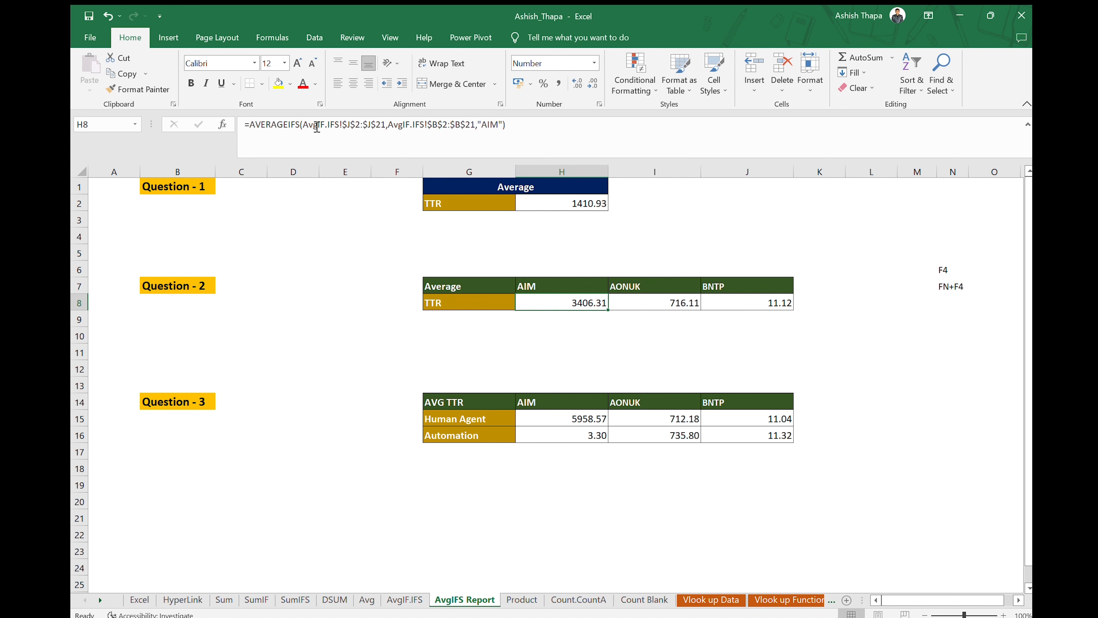
{"action": "left_click_drag", "start_coordinate": [303, 126], "coordinate": [345, 127]}
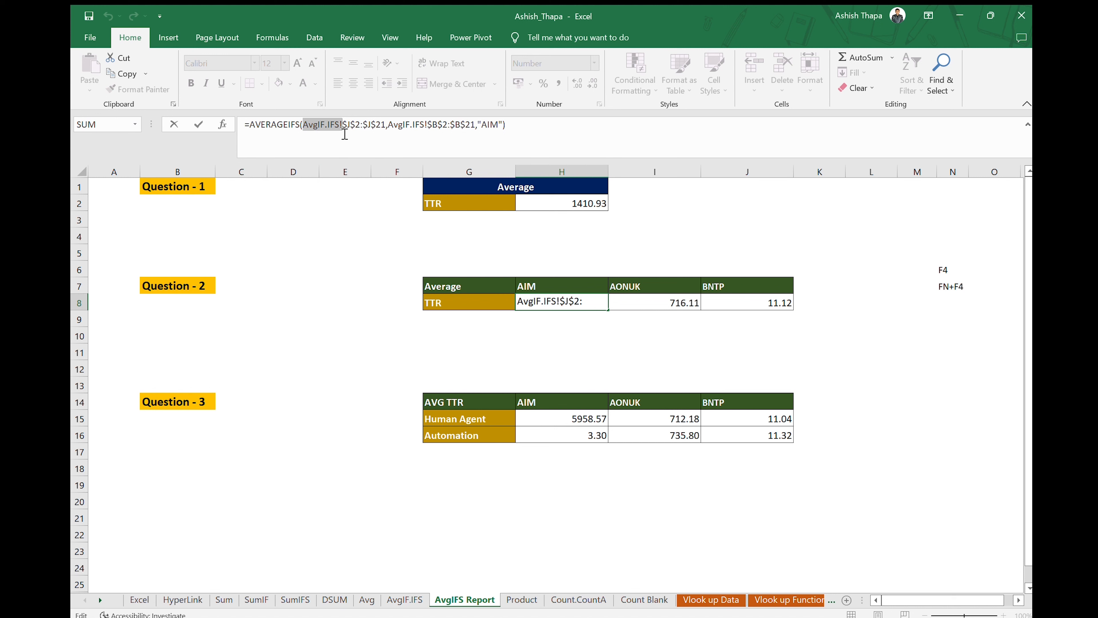
{"action": "left_click", "coordinate": [344, 132]}
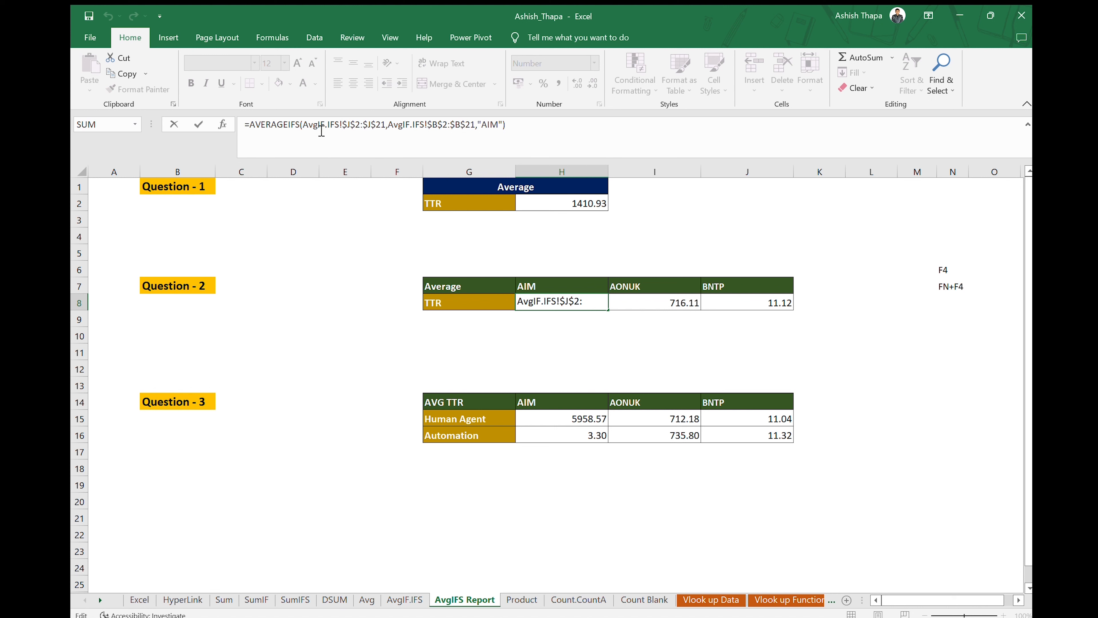
{"action": "left_click_drag", "start_coordinate": [350, 126], "coordinate": [387, 129]}
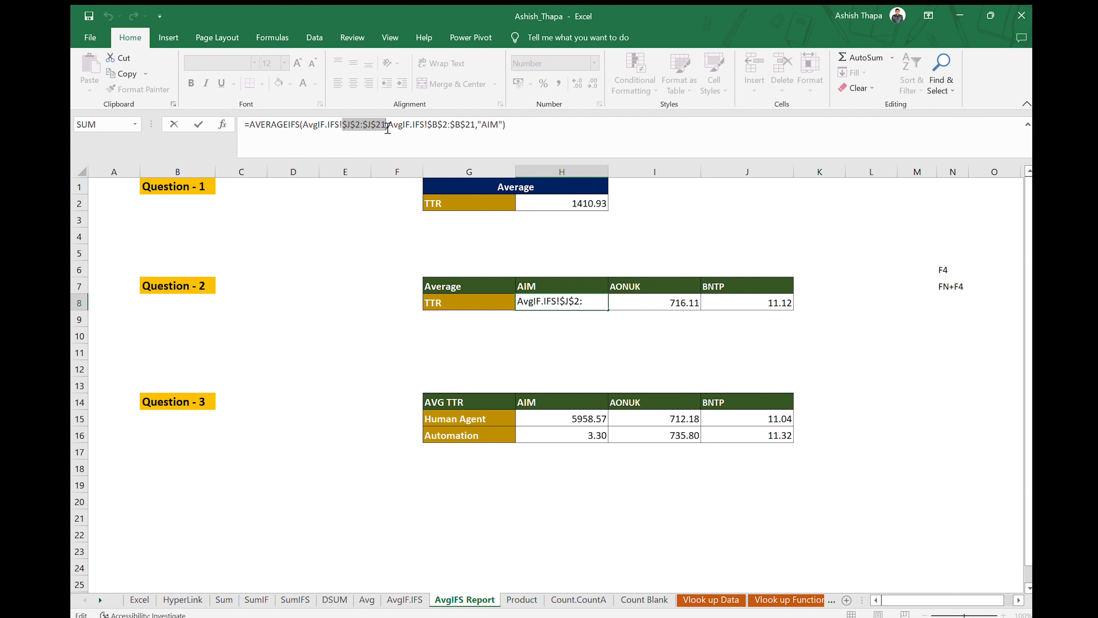
{"action": "left_click", "coordinate": [365, 222]}
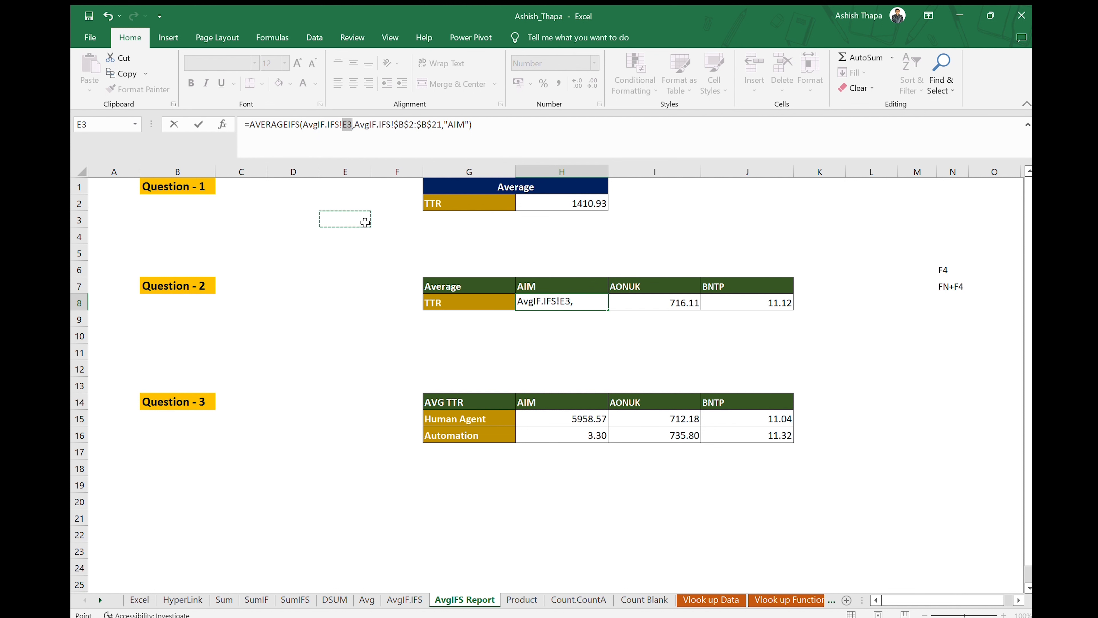
{"action": "key", "text": "ctrl+z"}
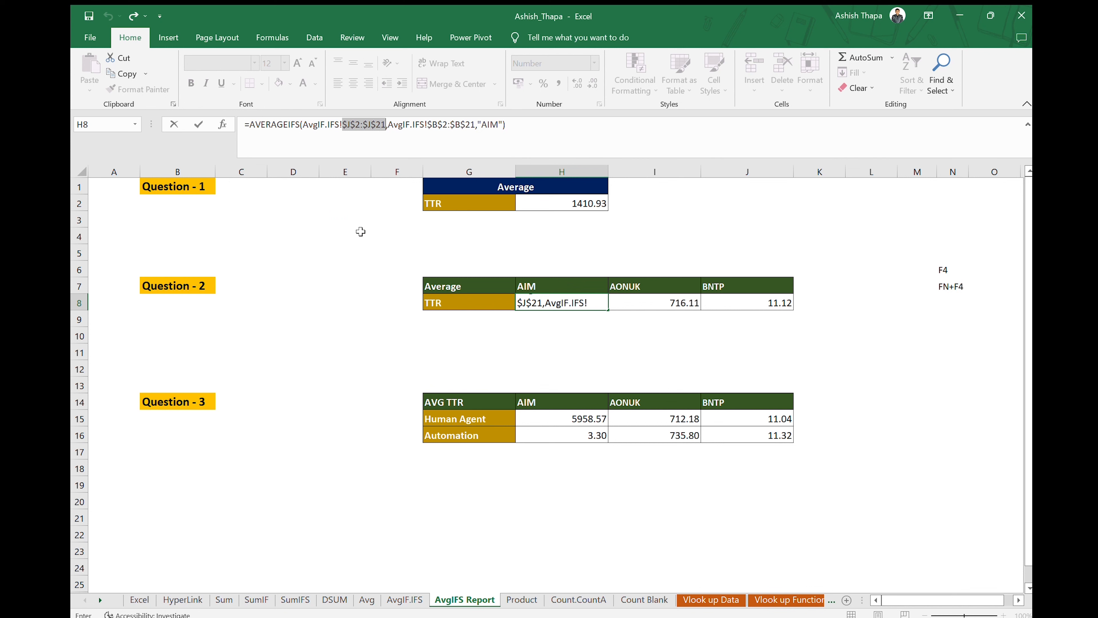
{"action": "left_click", "coordinate": [601, 117]}
{"action": "key", "text": "Return"}
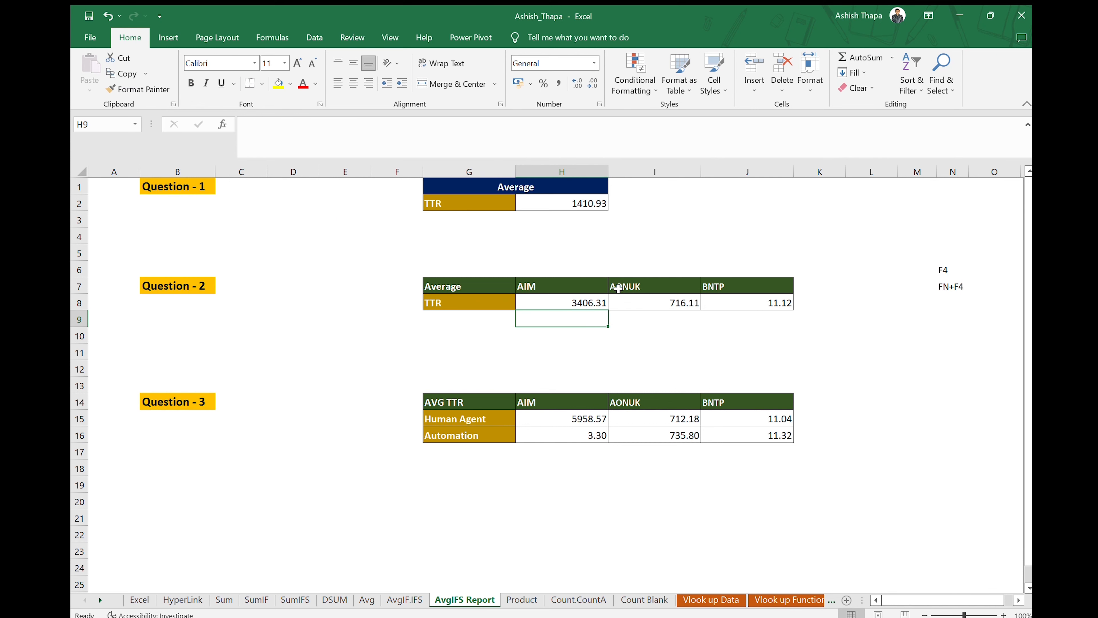
{"action": "left_click", "coordinate": [343, 284]}
Start an AVERAGEIFS formula in the empty cell L10
{"action": "left_click", "coordinate": [867, 335]}
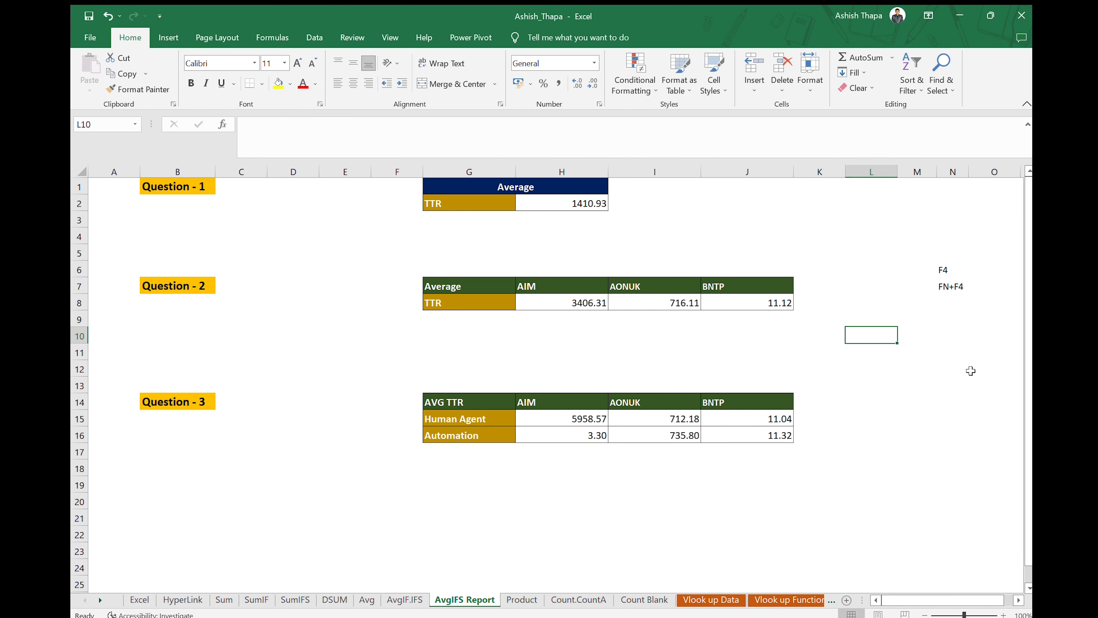
{"action": "type", "text": "=ave"}
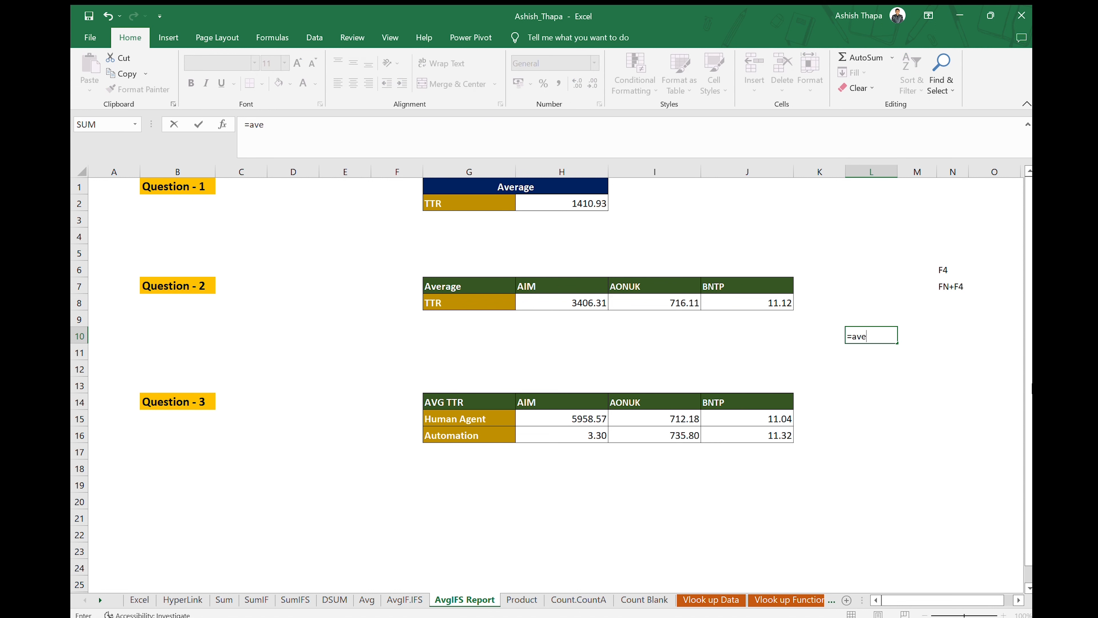
{"action": "type", "text": "rageifs"}
{"action": "key", "text": "Tab"}
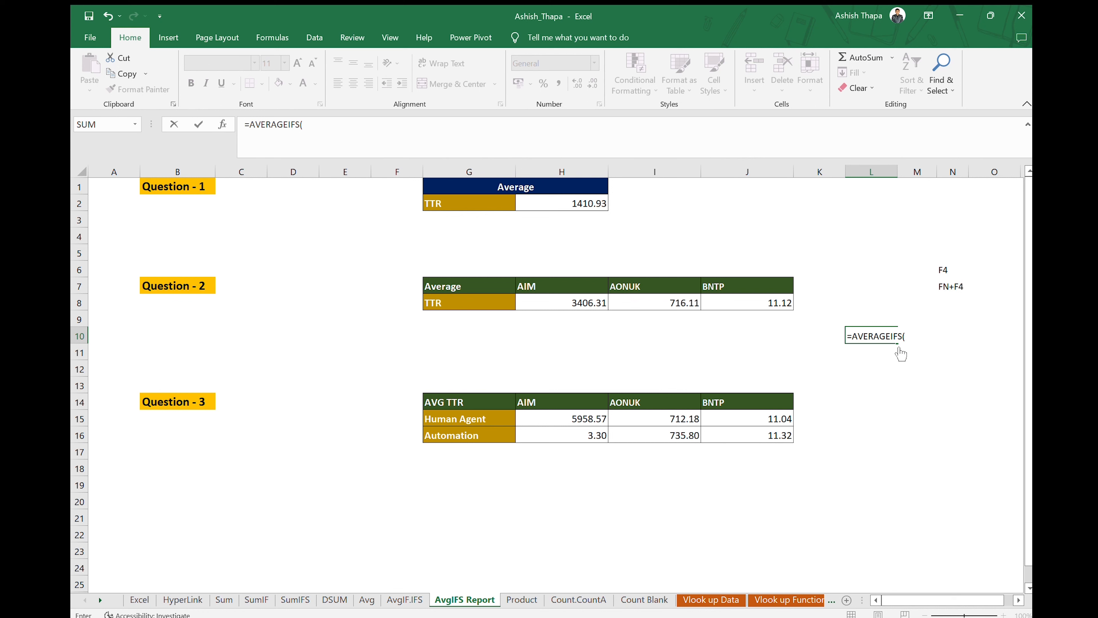
{"action": "left_click", "coordinate": [902, 366]}
{"action": "key", "text": "BackSpace"}
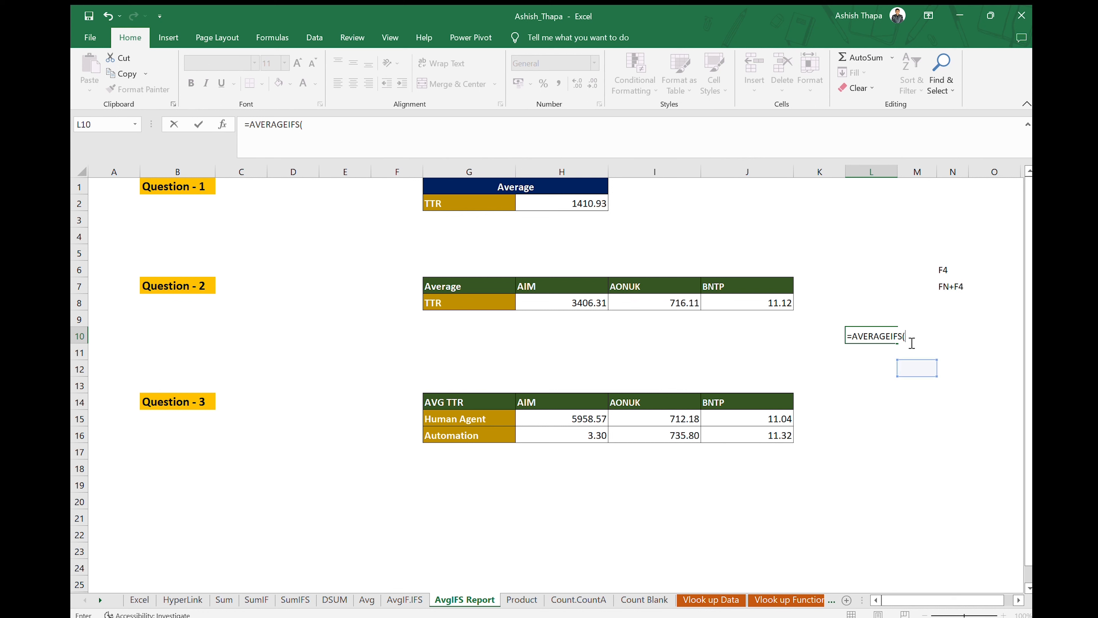
{"action": "key", "text": "BackSpace"}
{"action": "key", "text": "BackSpace"}
{"action": "key", "text": "BackSpace"}
{"action": "key", "text": "BackSpace"}
{"action": "key", "text": "BackSpace"}
{"action": "key", "text": "BackSpace"}
{"action": "key", "text": "BackSpace"}
{"action": "key", "text": "BackSpace"}
{"action": "key", "text": "BackSpace"}
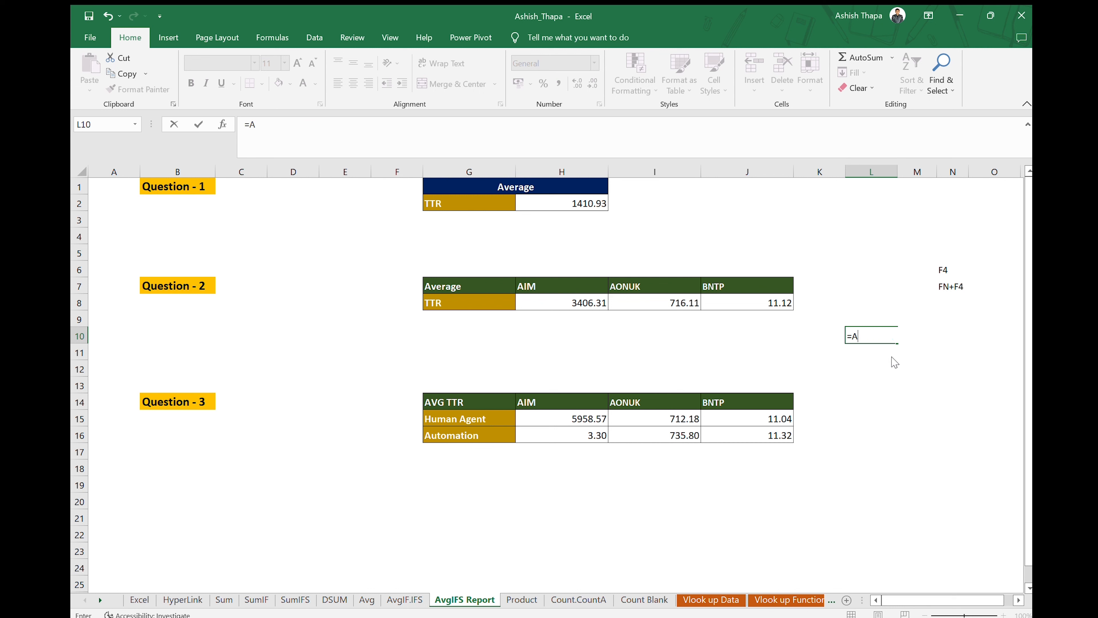
{"action": "type", "text": "e"}
{"action": "key", "text": "BackSpace"}
{"action": "type", "text": "verage"}
{"action": "key", "text": "Tab"}
{"action": "key", "text": "BackSpace"}
{"action": "type", "text": "ifs"}
{"action": "key", "text": "Tab"}
Write the placeholder arguments average_range,criteria_range1,criteria1,criteria_range2,criteria2,.........) after AVERAGEIFS( in L10
{"action": "type", "text": "average"}
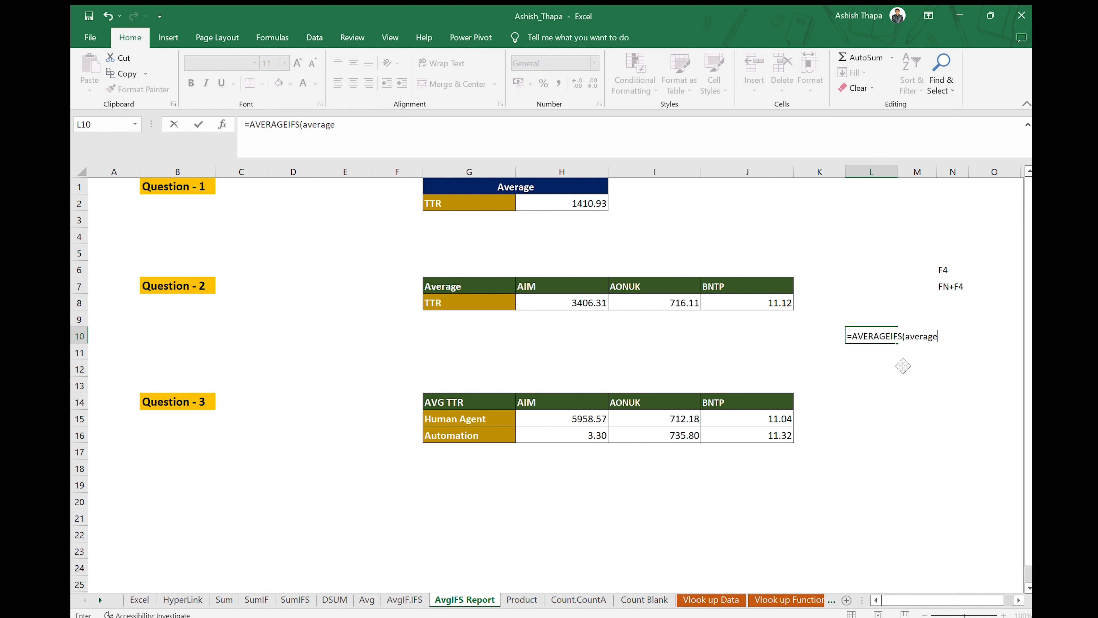
{"action": "type", "text": "_range,criteria"}
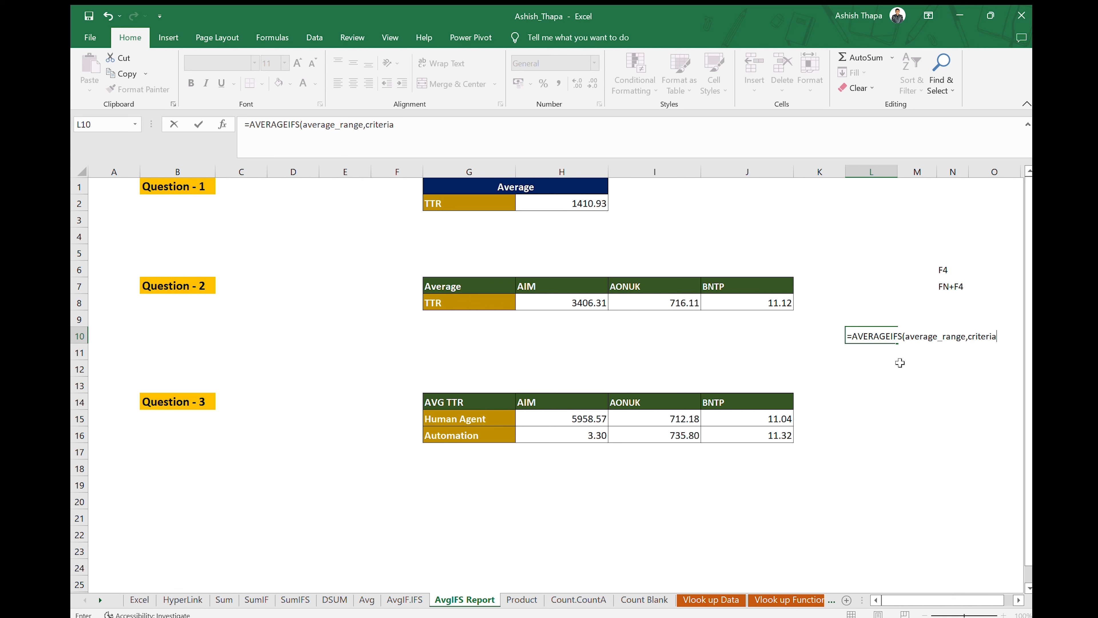
{"action": "type", "text": "_range1"}
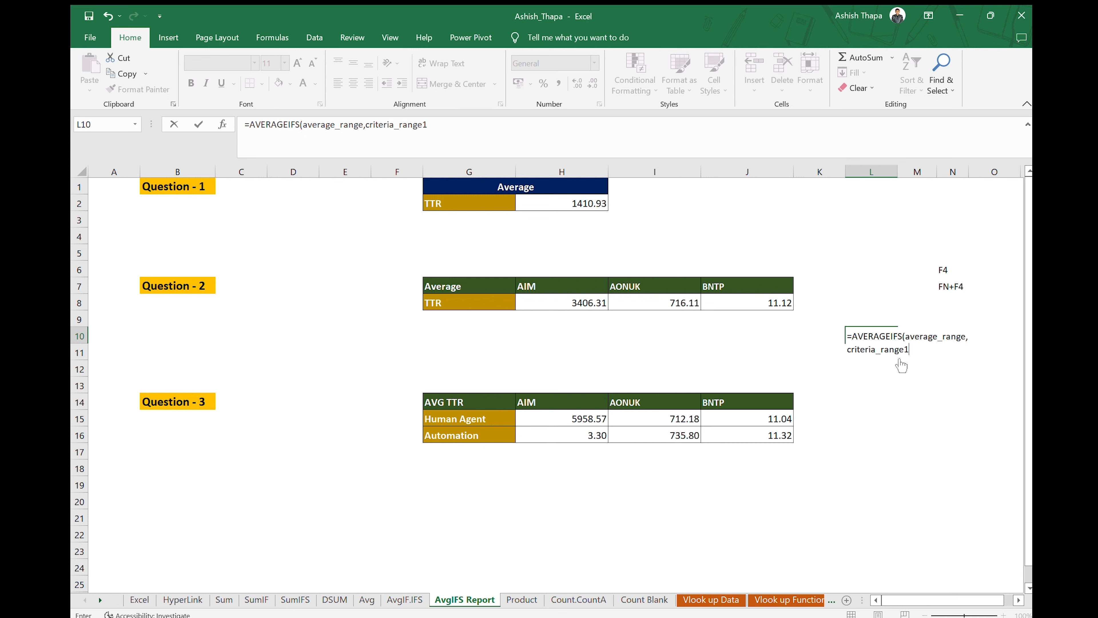
{"action": "type", "text": ",criteria1,criter"}
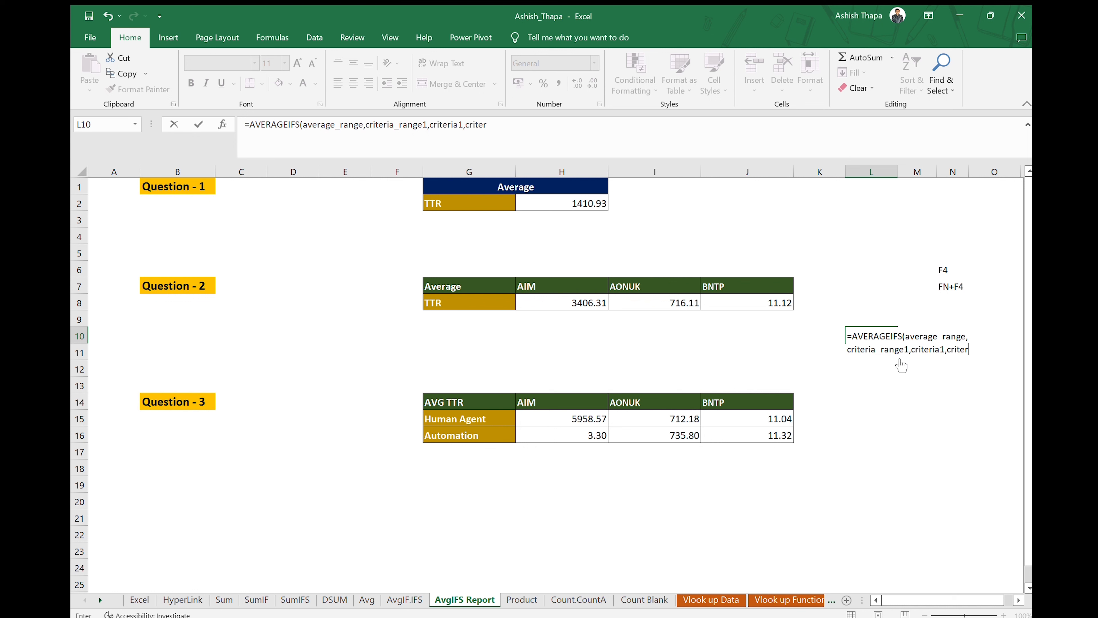
{"action": "type", "text": "ia_range2,criteria2,........."}
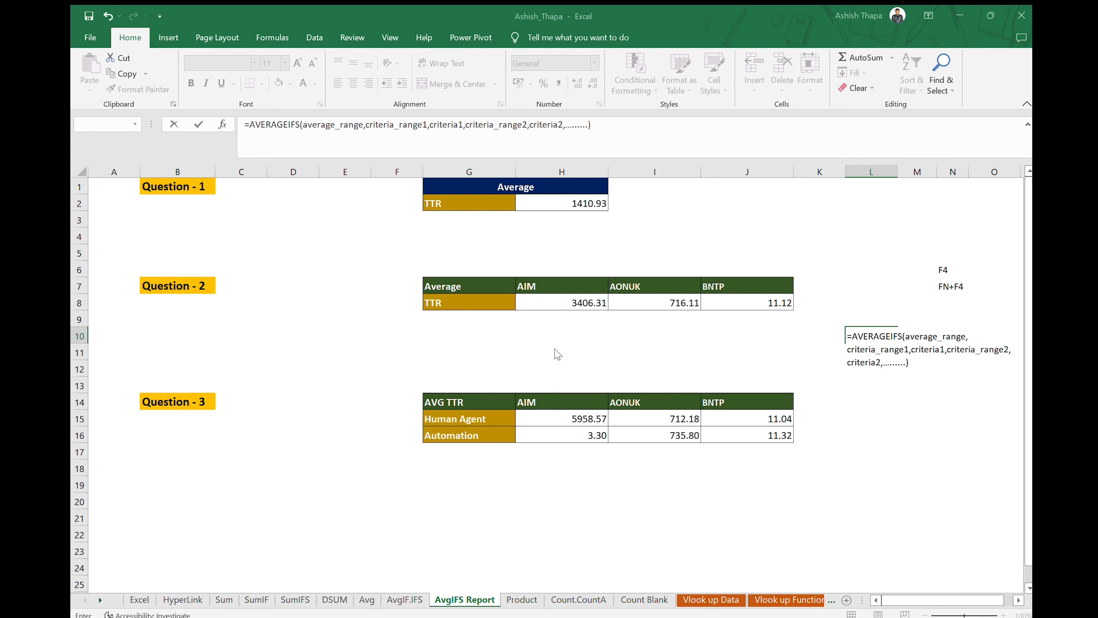
Turn the L10 formula into a plain-text syntax note by replacing its leading = with #
{"action": "left_click", "coordinate": [848, 336]}
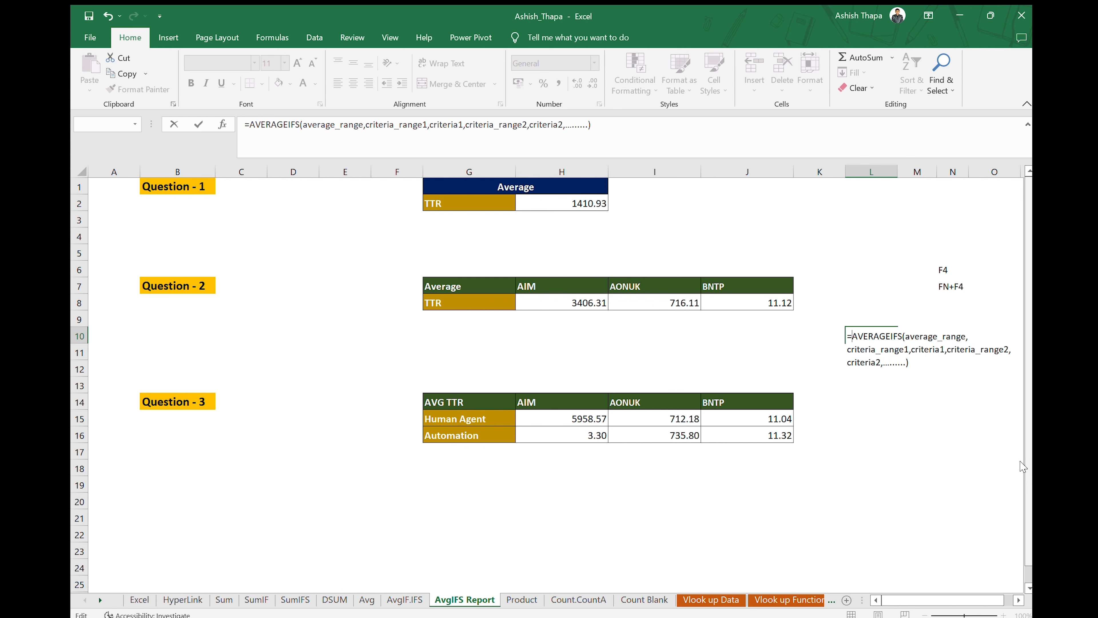
{"action": "key", "text": "BackSpace"}
{"action": "type", "text": "#"}
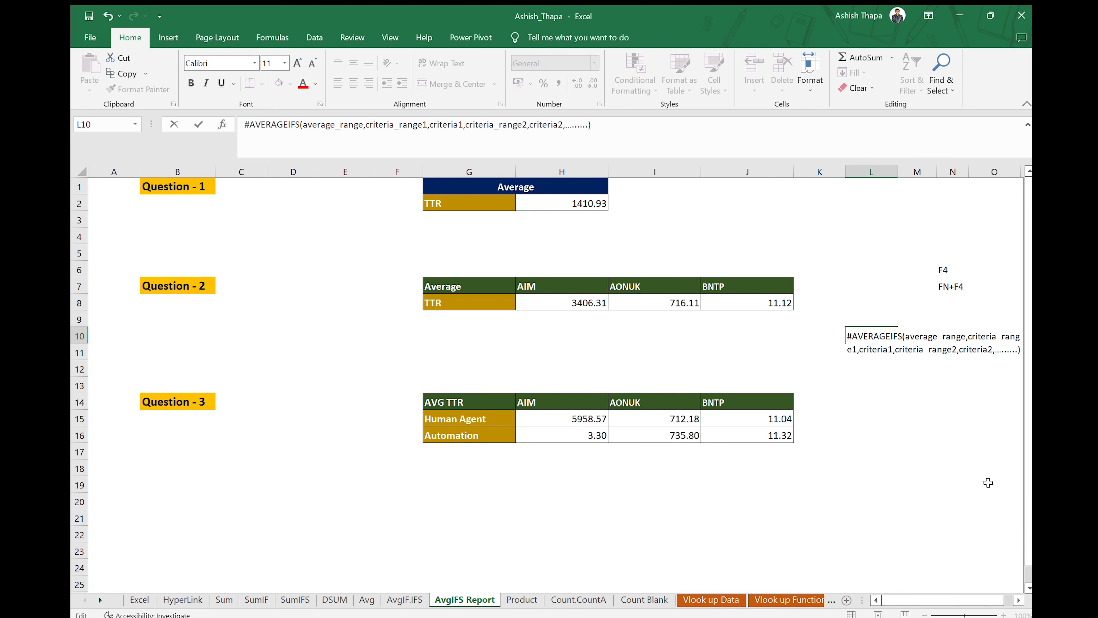
{"action": "left_click", "coordinate": [879, 365]}
{"action": "left_click", "coordinate": [920, 335]}
{"action": "scroll", "coordinate": [958, 385], "scroll_direction": "right", "scroll_amount": 5}
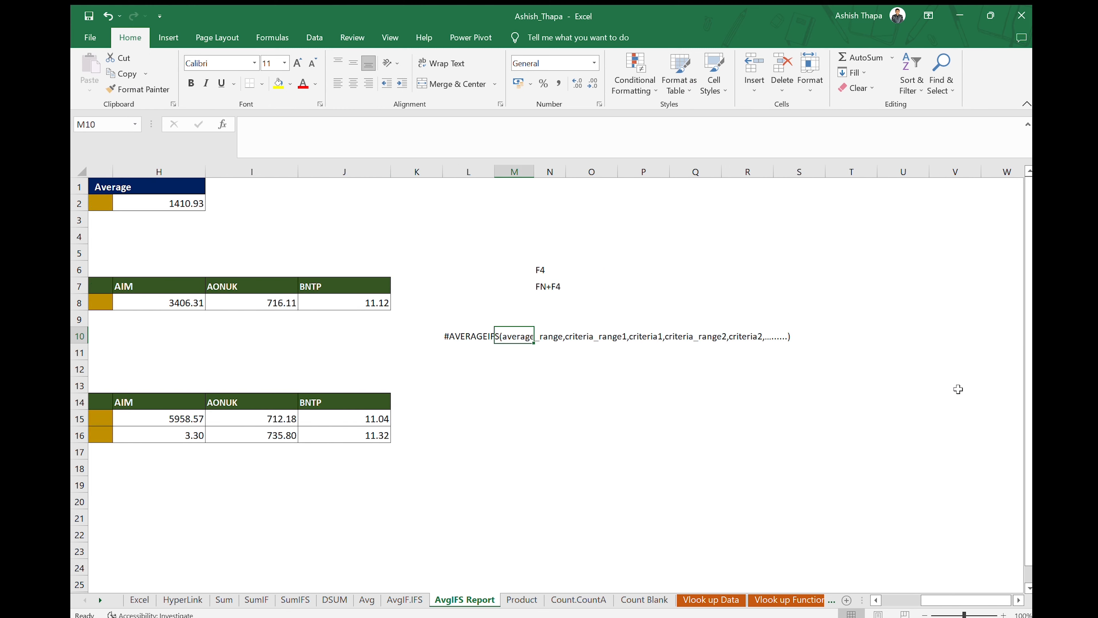
Examine the average_range and criteria_range1 arguments in the AVERAGEIFS syntax note in row 10
{"action": "left_click", "coordinate": [279, 341]}
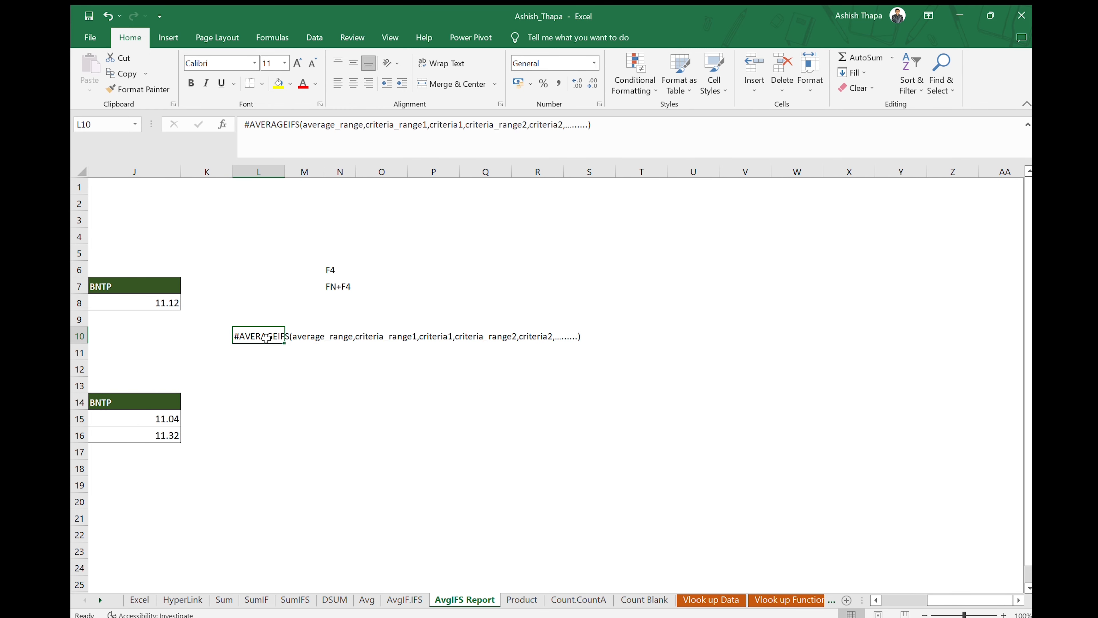
{"action": "left_click", "coordinate": [263, 367]}
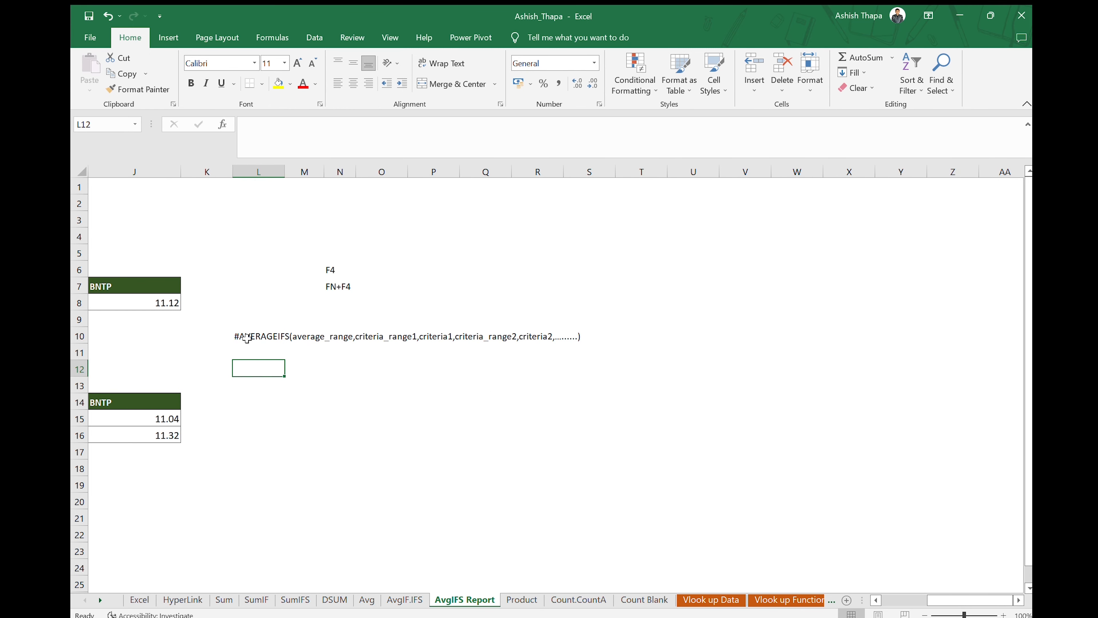
{"action": "left_click_drag", "start_coordinate": [233, 335], "coordinate": [580, 351]}
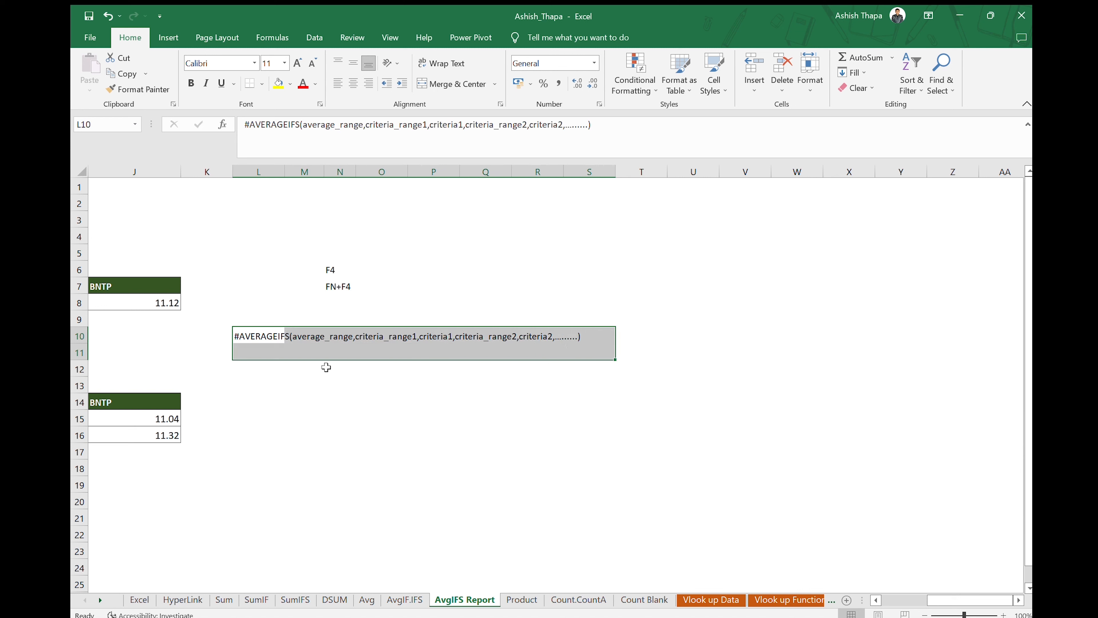
{"action": "left_click", "coordinate": [307, 340]}
{"action": "left_click", "coordinate": [340, 340]}
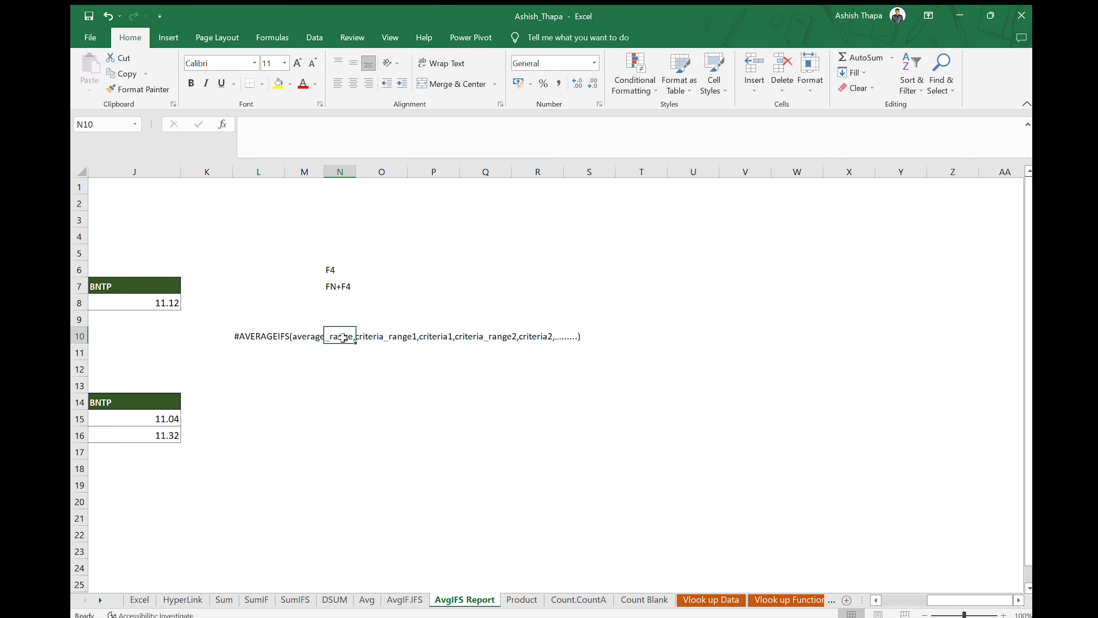
{"action": "left_click", "coordinate": [387, 340]}
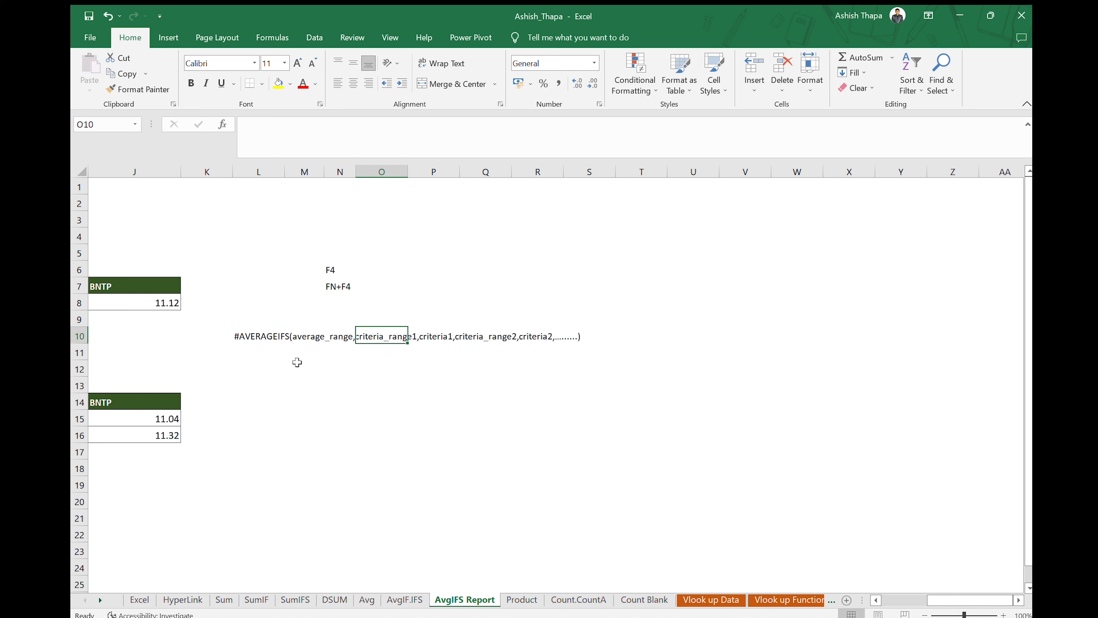
{"action": "left_click", "coordinate": [300, 333]}
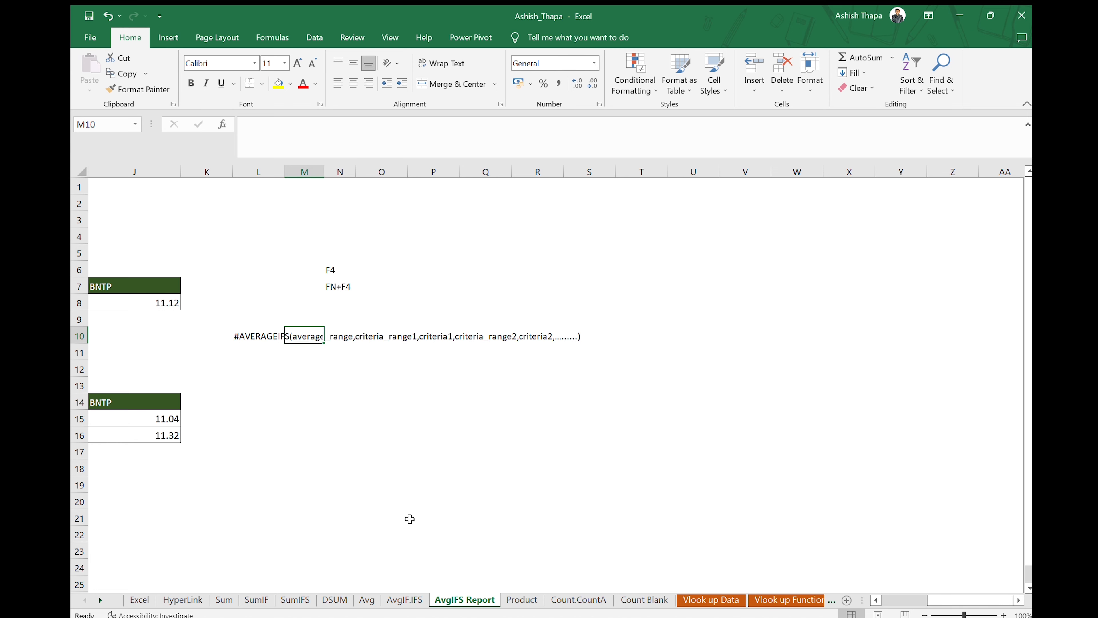
Match the syntax note's range arguments with the AvgIF.IFS table, marking the Company values B2:B21, and return to the report
{"action": "left_click", "coordinate": [404, 599]}
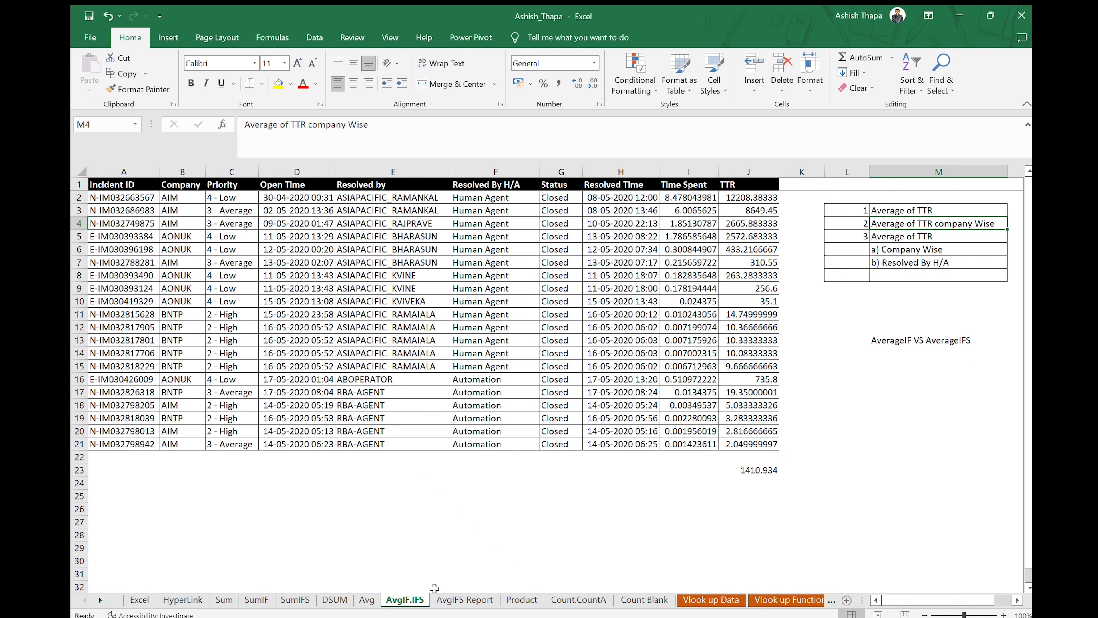
{"action": "left_click", "coordinate": [452, 600]}
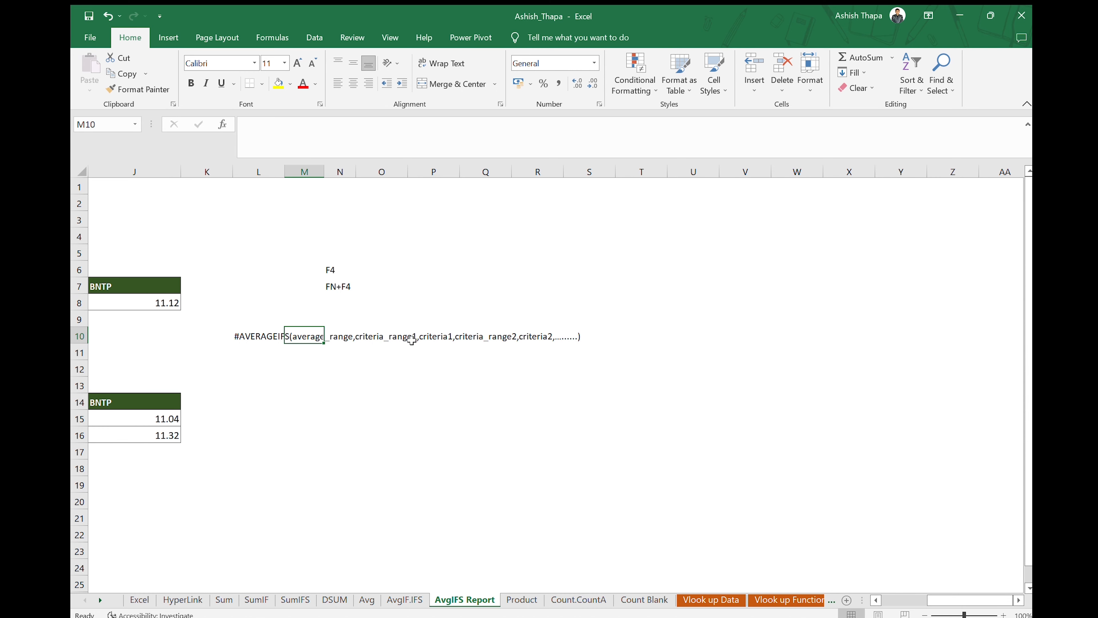
{"action": "left_click", "coordinate": [417, 598]}
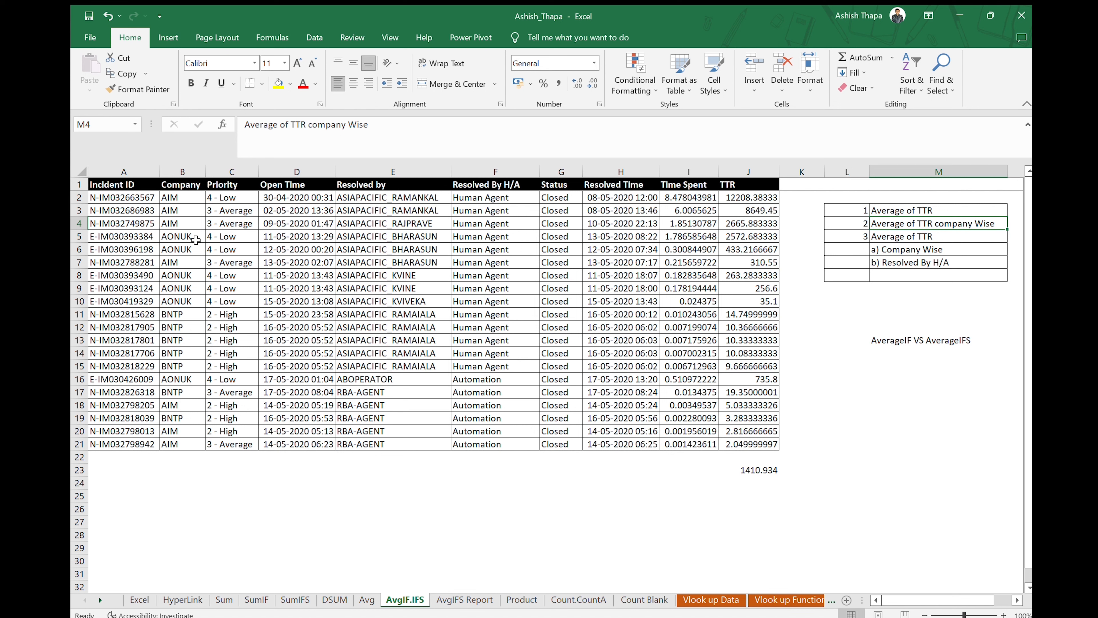
{"action": "left_click", "coordinate": [183, 195]}
{"action": "left_click_drag", "start_coordinate": [183, 195], "coordinate": [182, 447]}
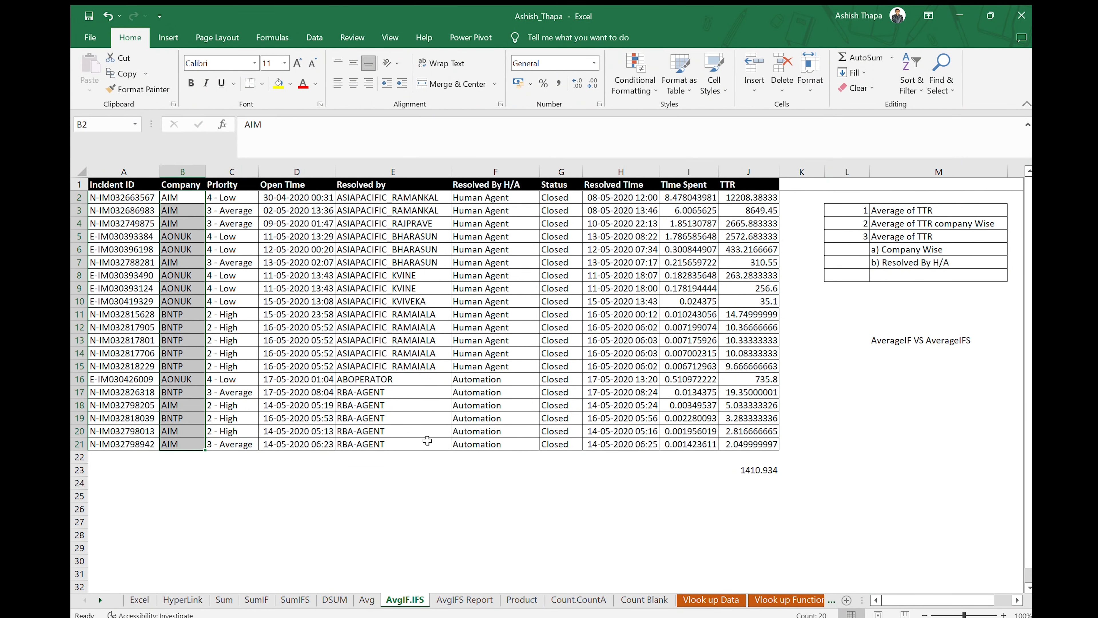
{"action": "left_click", "coordinate": [443, 599]}
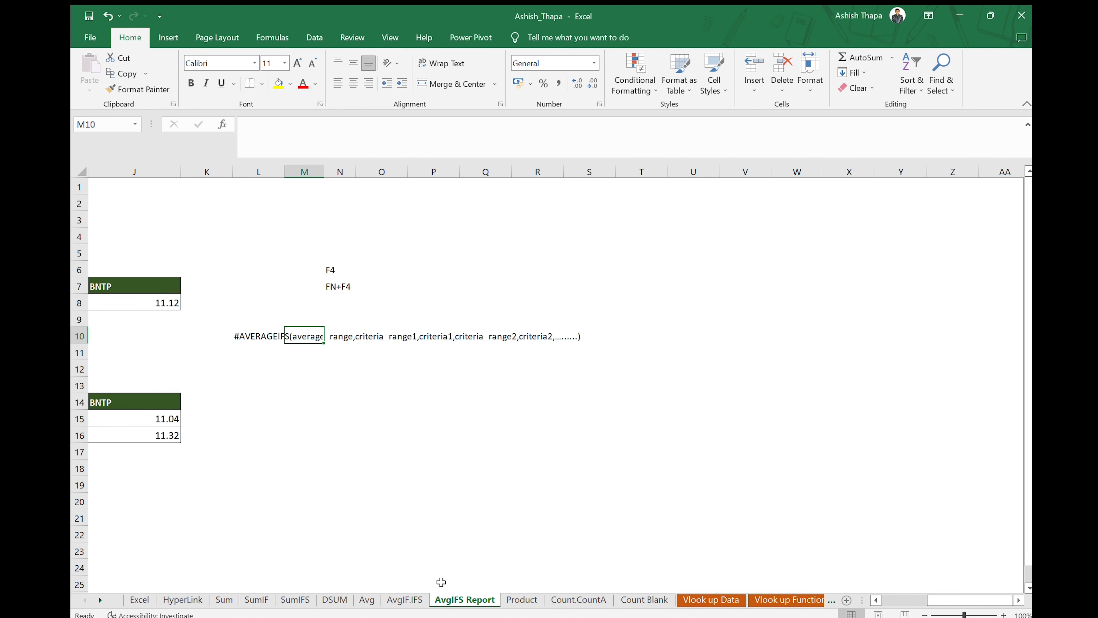
Review the full AVERAGEIFS syntax note in row 10 of the report, through to its repeating criteria arguments
{"action": "scroll", "coordinate": [439, 403], "scroll_direction": "left", "scroll_amount": 3}
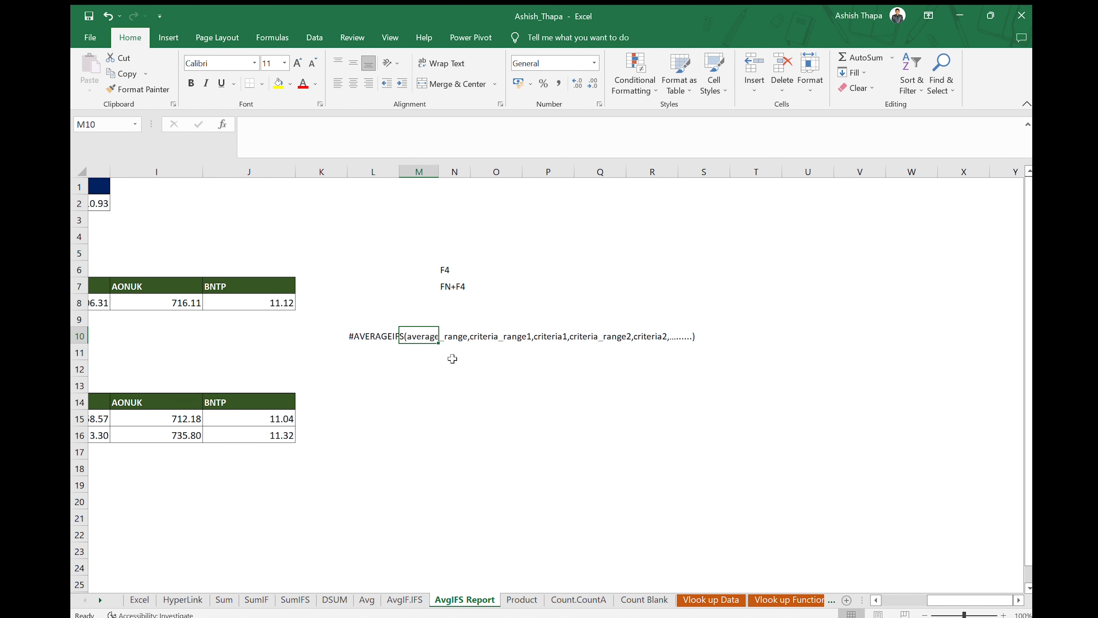
{"action": "left_click", "coordinate": [396, 351]}
{"action": "left_click_drag", "start_coordinate": [321, 336], "coordinate": [672, 336]}
{"action": "left_click", "coordinate": [695, 308]}
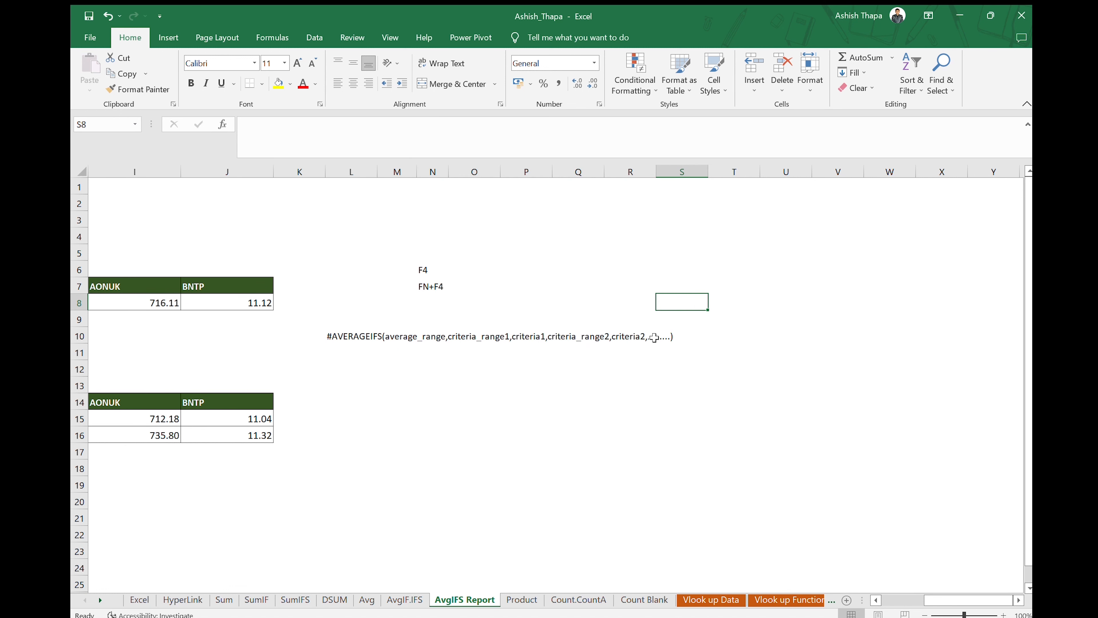
Inspect the AVERAGEIFS formula behind the AIM average in H8
{"action": "scroll", "coordinate": [411, 367], "scroll_direction": "left", "scroll_amount": 3}
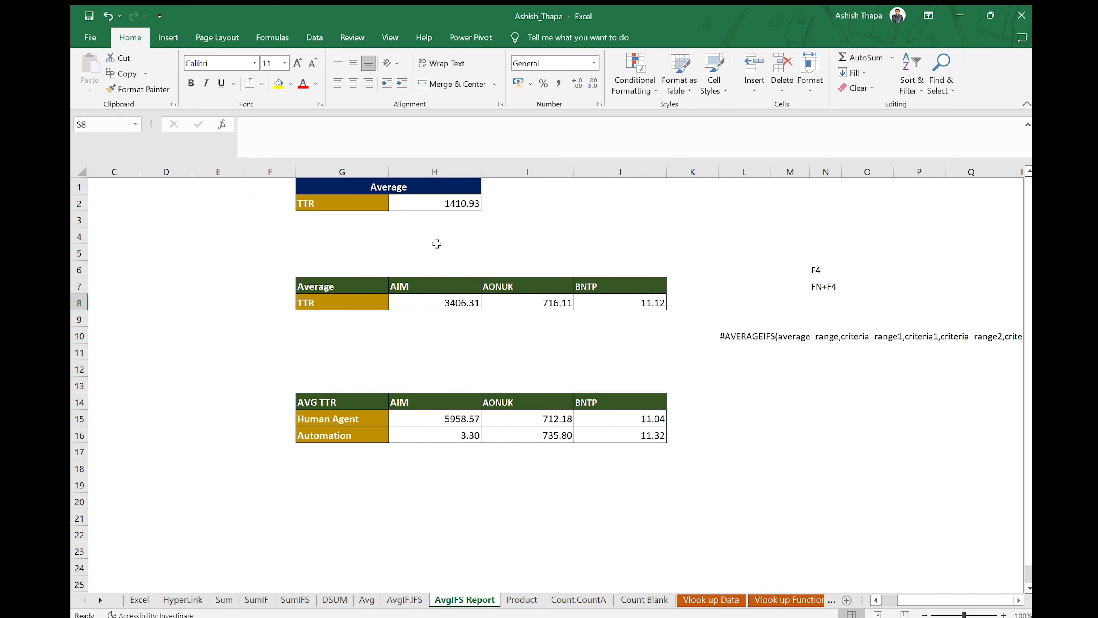
{"action": "left_click", "coordinate": [436, 304]}
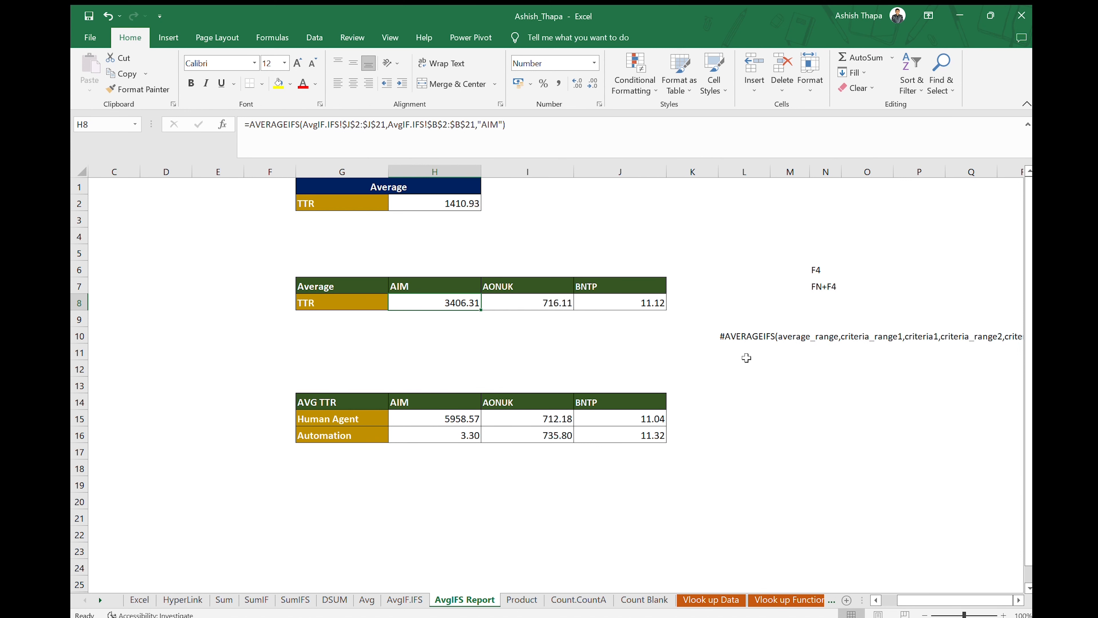
Enter the sample values 10, 20, 30, 40, 50 and 60 down cells M14:M19
{"action": "scroll", "coordinate": [792, 415], "scroll_direction": "right", "scroll_amount": 3}
{"action": "left_click", "coordinate": [648, 400]}
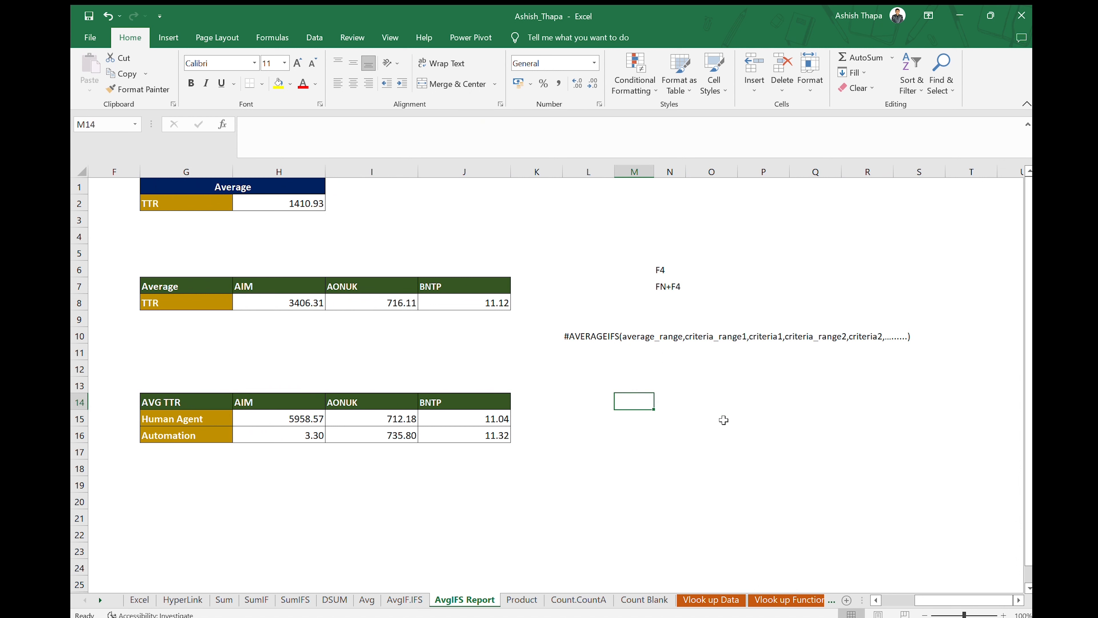
{"action": "type", "text": "10"}
{"action": "key", "text": "Return"}
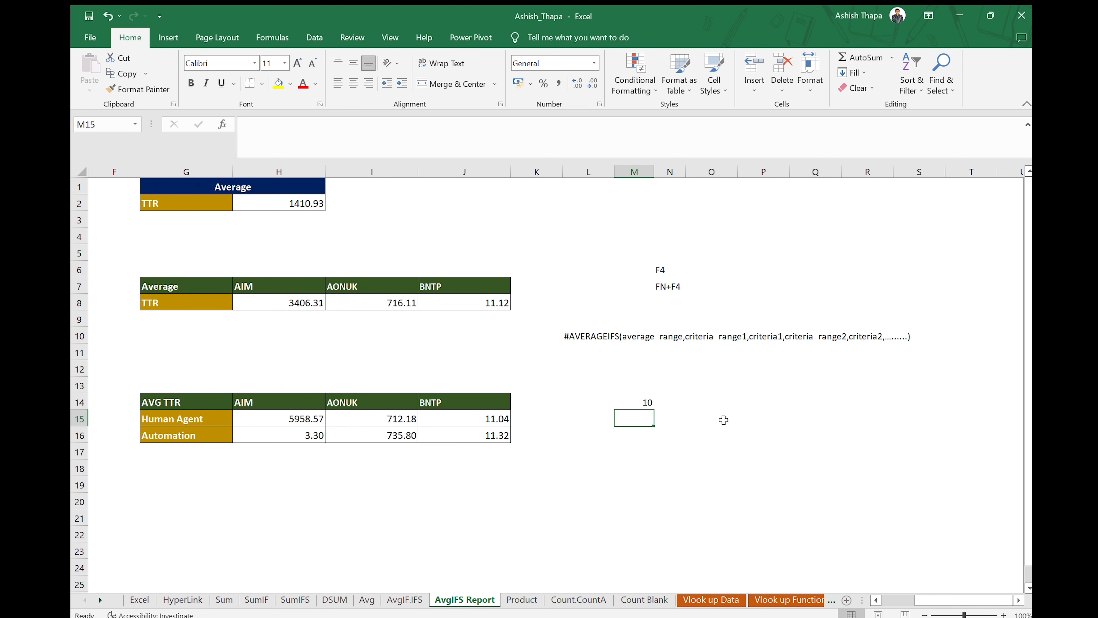
{"action": "type", "text": "20"}
{"action": "key", "text": "Return"}
{"action": "type", "text": "30"}
{"action": "key", "text": "Return"}
{"action": "type", "text": "40"}
{"action": "key", "text": "Return"}
{"action": "type", "text": "50"}
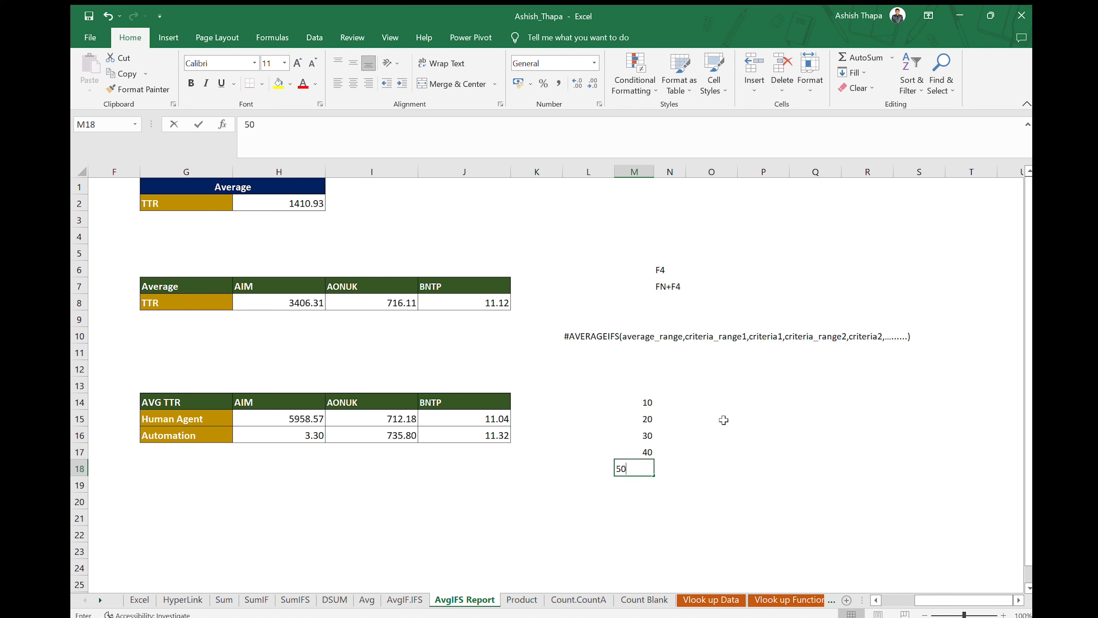
{"action": "key", "text": "Return"}
{"action": "type", "text": "60"}
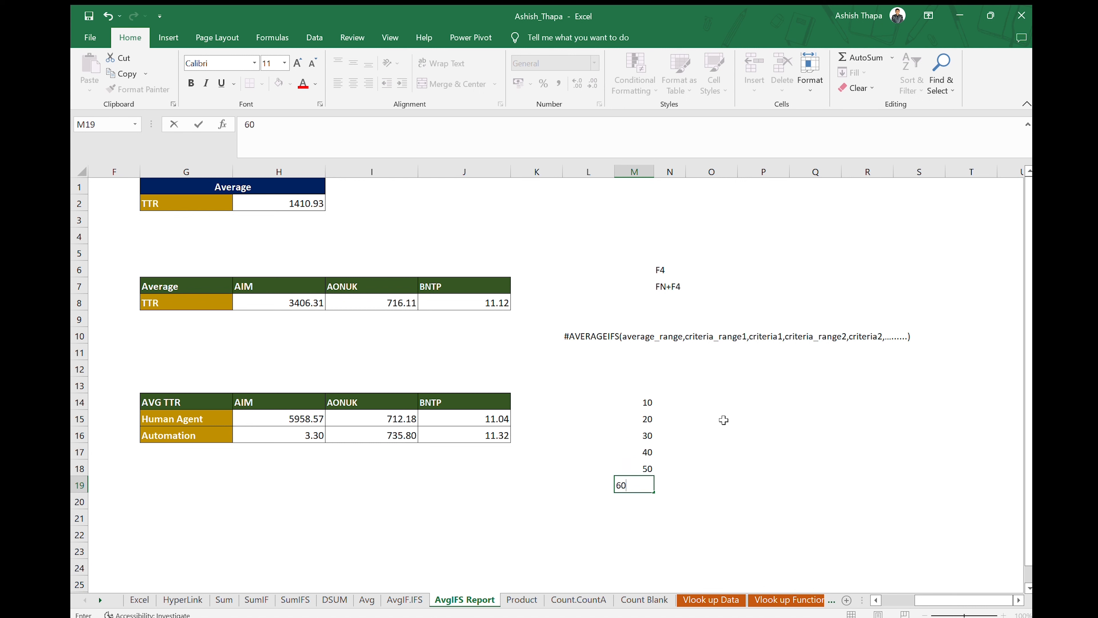
Enter =SUM(M14:M15) in N14 with relative references and fill it down to N19
{"action": "left_click", "coordinate": [669, 403]}
{"action": "type", "text": "=SUM("}
{"action": "left_click_drag", "start_coordinate": [642, 402], "coordinate": [642, 419]}
{"action": "key", "text": "Return"}
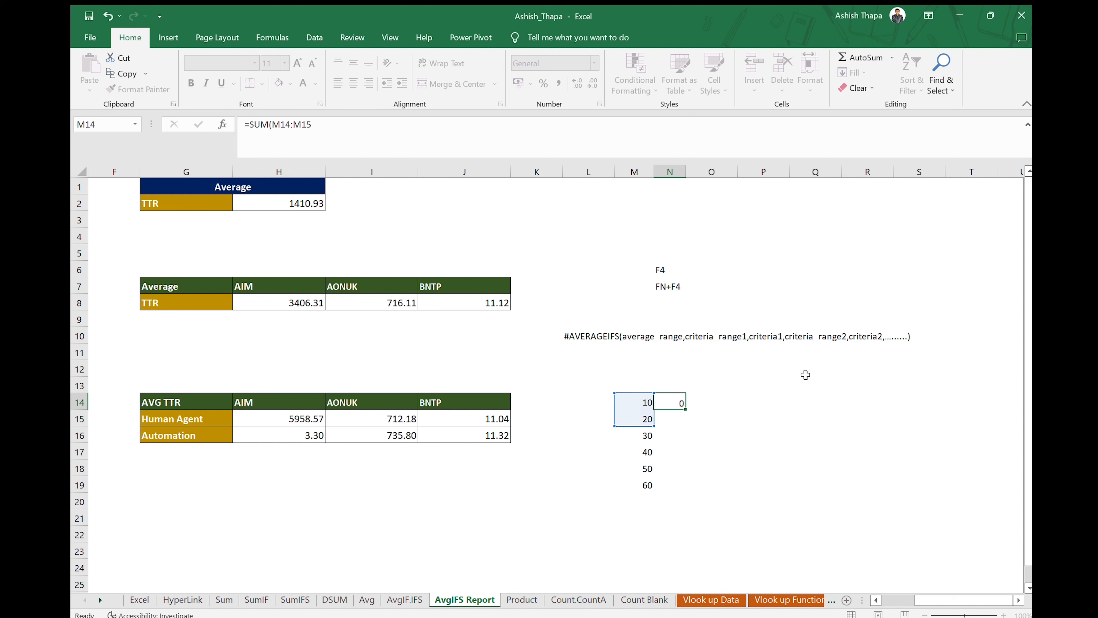
{"action": "left_click", "coordinate": [674, 403]}
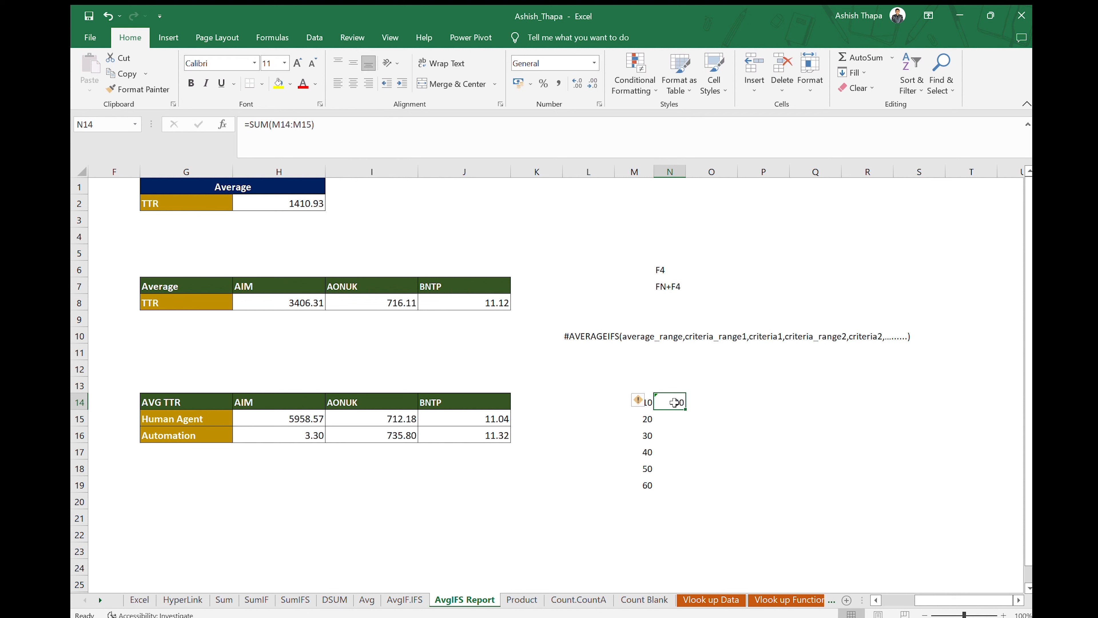
{"action": "left_click_drag", "start_coordinate": [685, 410], "coordinate": [687, 491]}
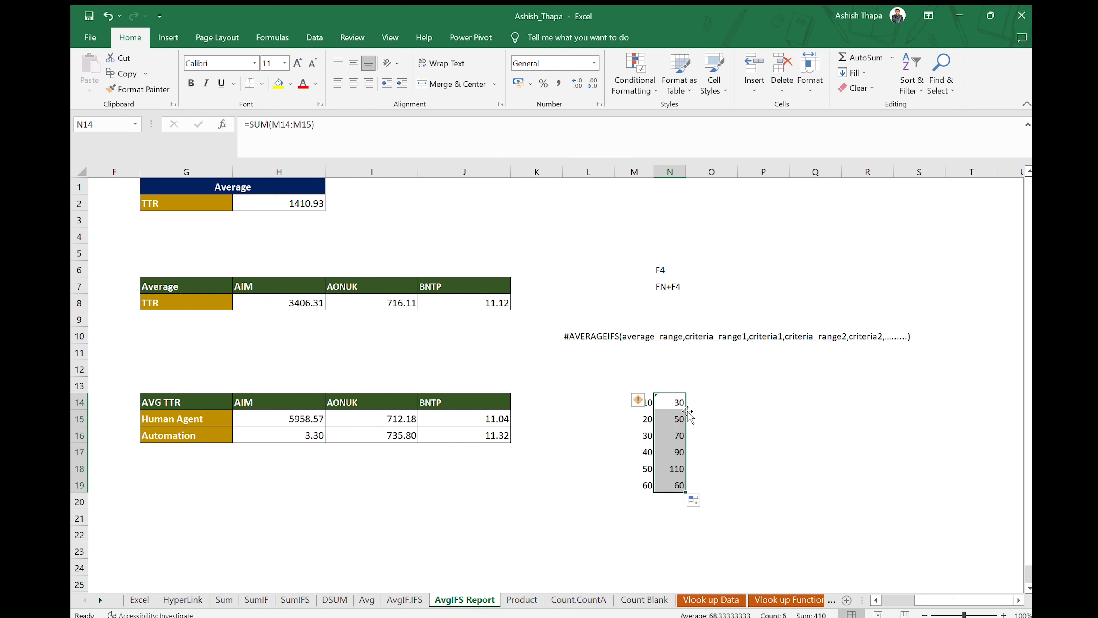
{"action": "left_click", "coordinate": [740, 441]}
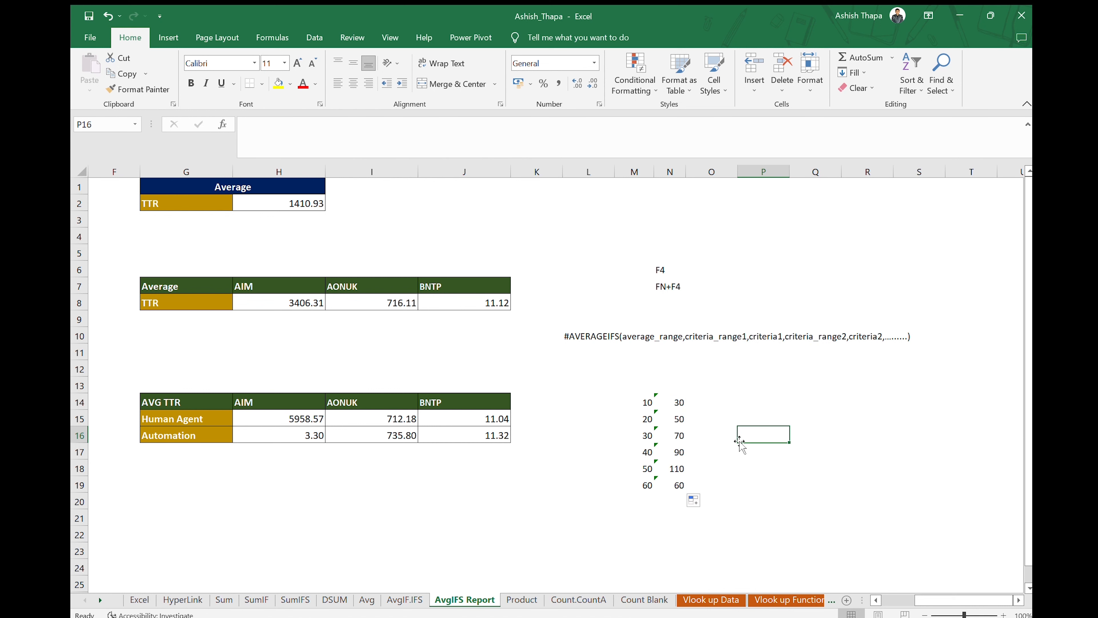
Compare the relative references in N14's SUM formula with the absolute ranges in H8's AVERAGEIFS formula
{"action": "left_click", "coordinate": [679, 403]}
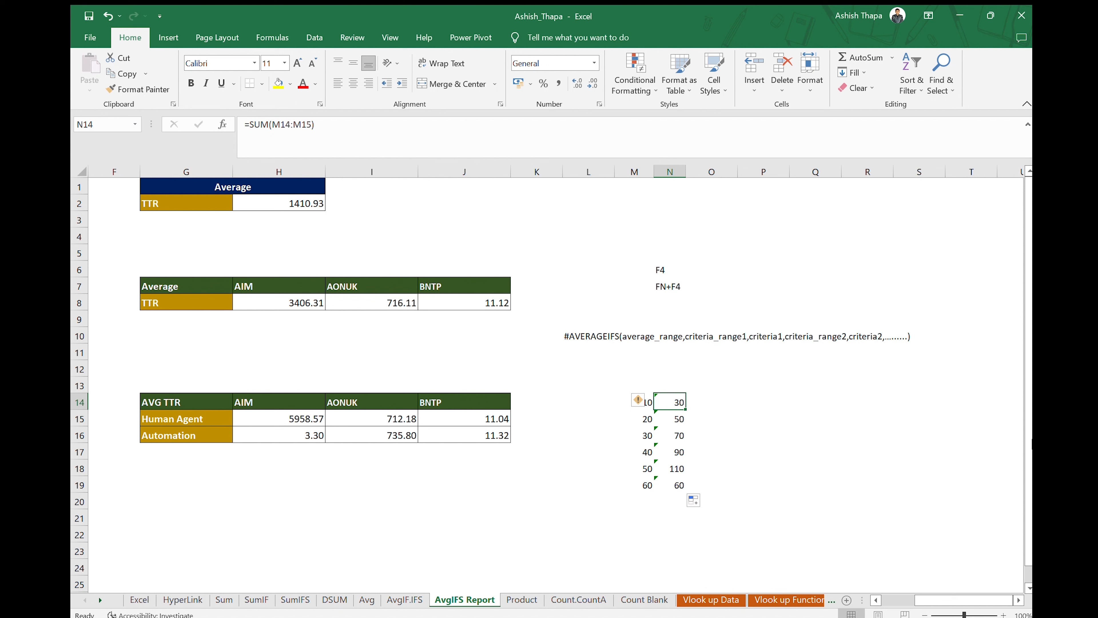
{"action": "left_click", "coordinate": [298, 306]}
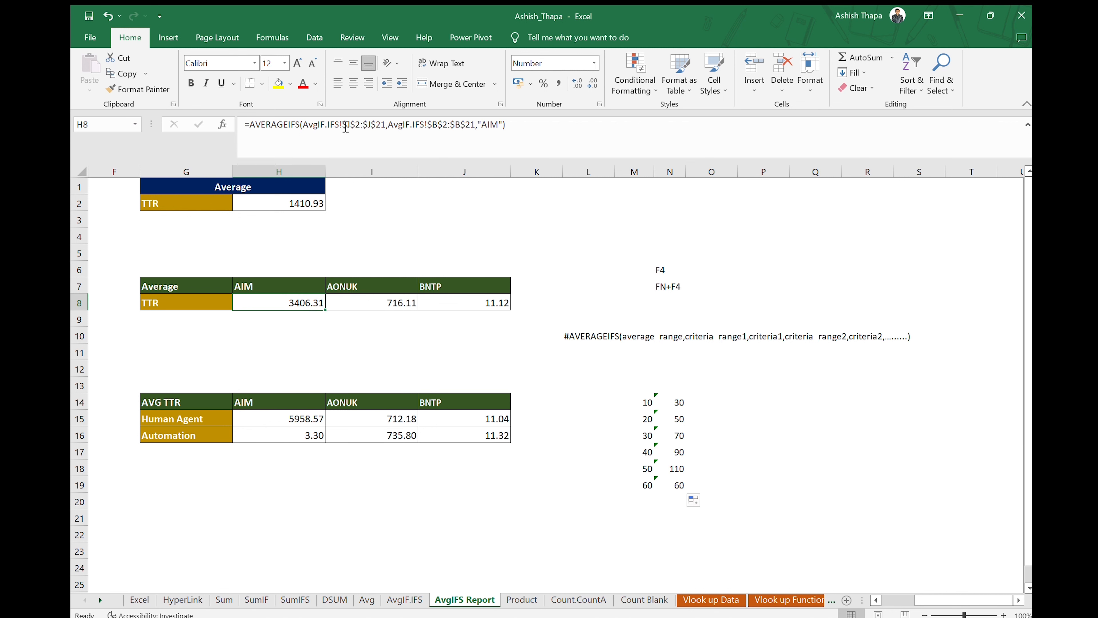
{"action": "left_click", "coordinate": [677, 403]}
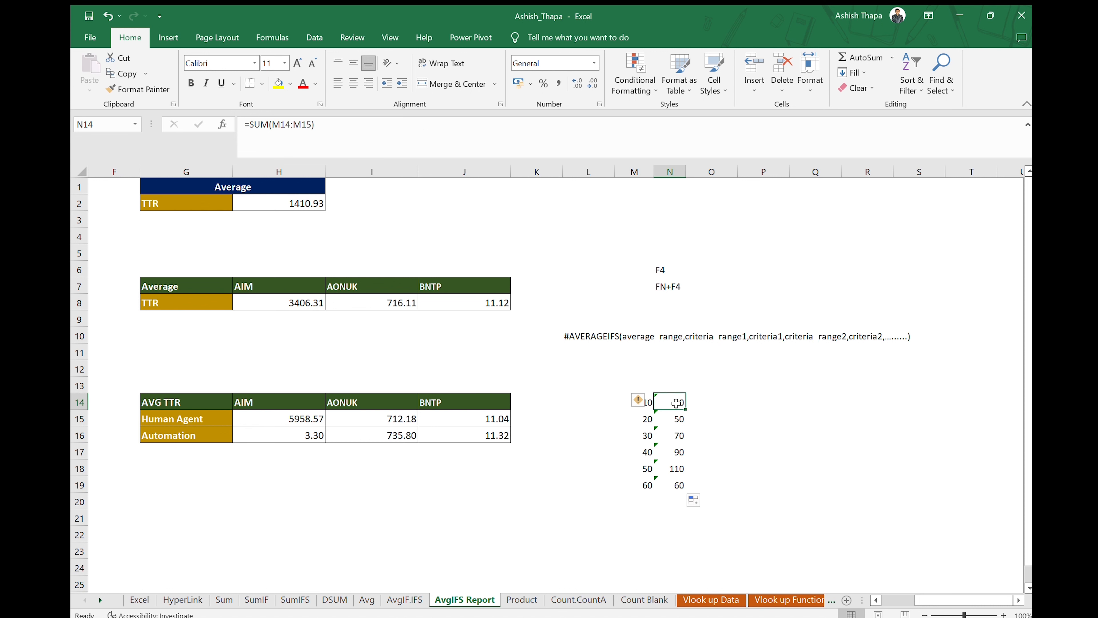
Examine how the relative SUM ranges shift row by row through N15:N19 against the values in column M
{"action": "left_click", "coordinate": [678, 419]}
{"action": "left_click", "coordinate": [679, 436]}
{"action": "left_click", "coordinate": [679, 453]}
{"action": "left_click", "coordinate": [678, 470]}
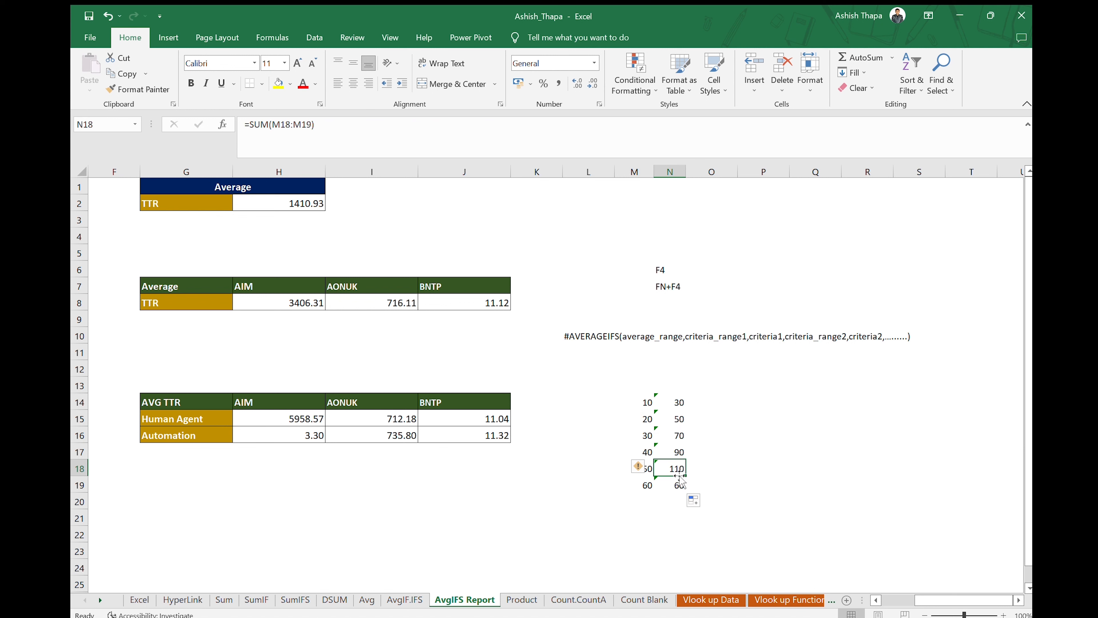
{"action": "left_click", "coordinate": [679, 486]}
{"action": "left_click", "coordinate": [678, 403]}
{"action": "left_click", "coordinate": [650, 420]}
{"action": "left_click", "coordinate": [681, 422]}
{"action": "left_click", "coordinate": [652, 437]}
{"action": "left_click", "coordinate": [674, 438]}
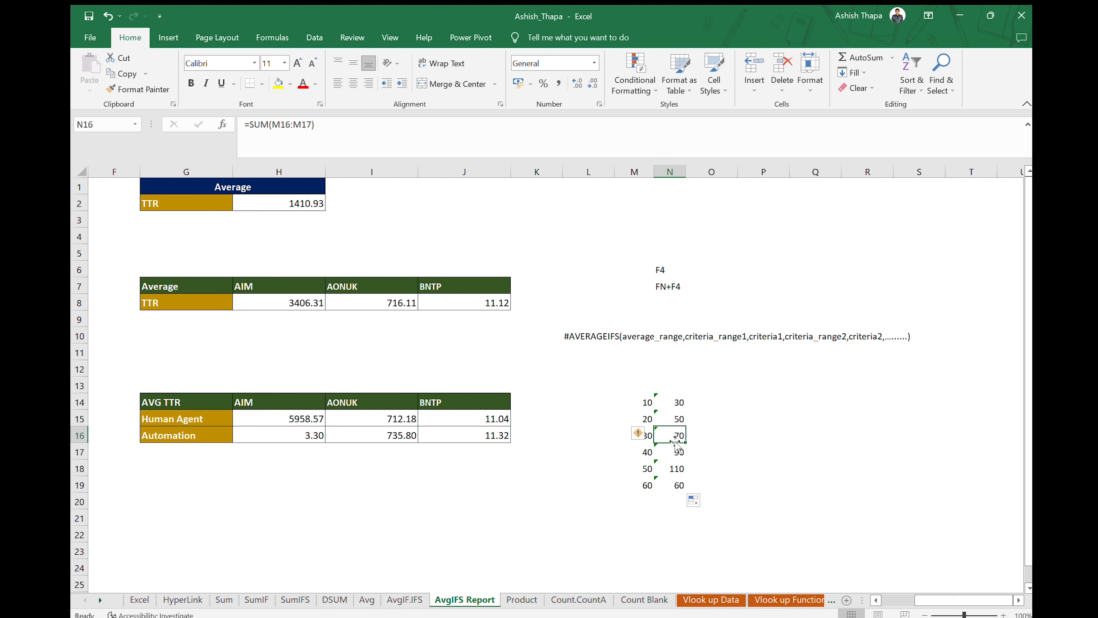
{"action": "left_click", "coordinate": [645, 455]}
{"action": "left_click", "coordinate": [677, 452]}
{"action": "left_click", "coordinate": [653, 469]}
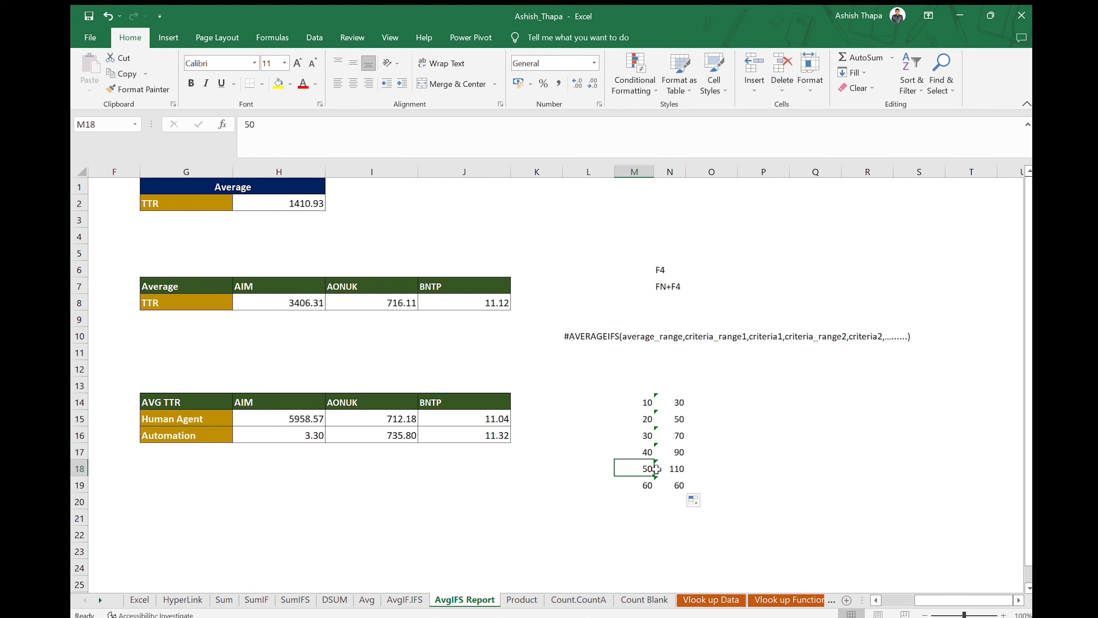
{"action": "left_click", "coordinate": [679, 470]}
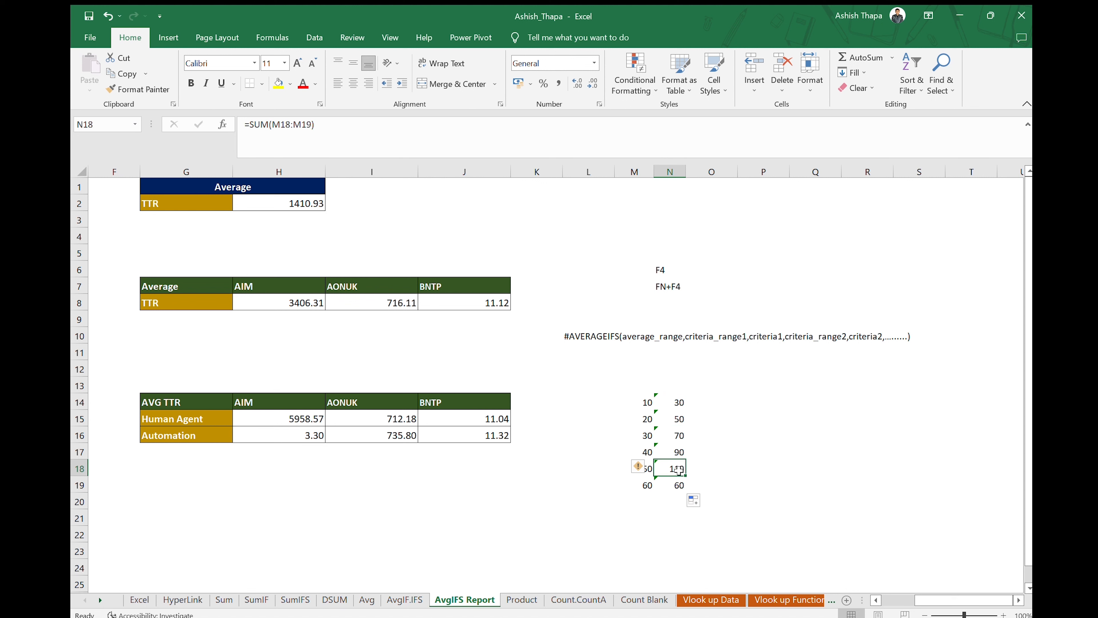
Enter =SUM($M$14:M15) in O14, locking only the range's start cell, and fill it down to O19
{"action": "left_click", "coordinate": [717, 404]}
{"action": "type", "text": "="}
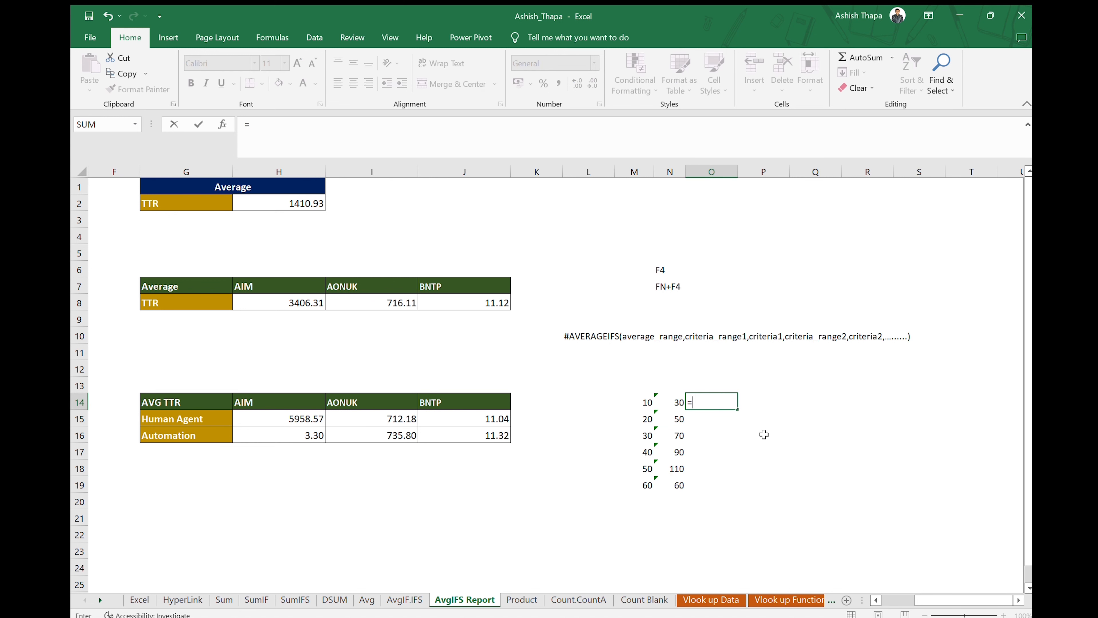
{"action": "type", "text": "sum"}
{"action": "key", "text": "Tab"}
{"action": "left_click_drag", "start_coordinate": [646, 402], "coordinate": [646, 419]}
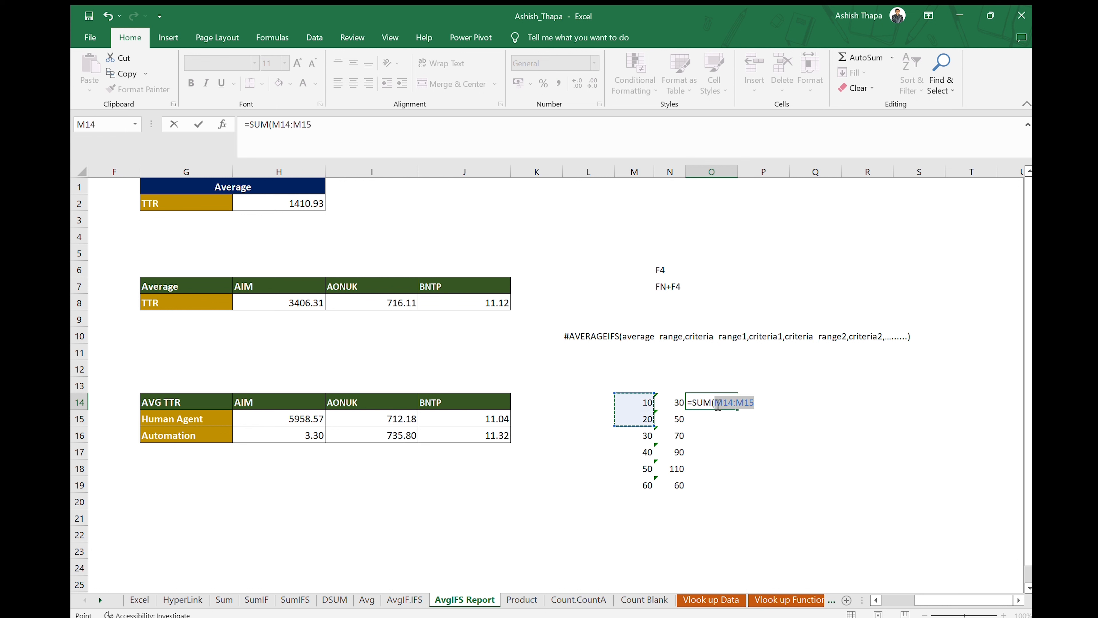
{"action": "left_click", "coordinate": [279, 126]}
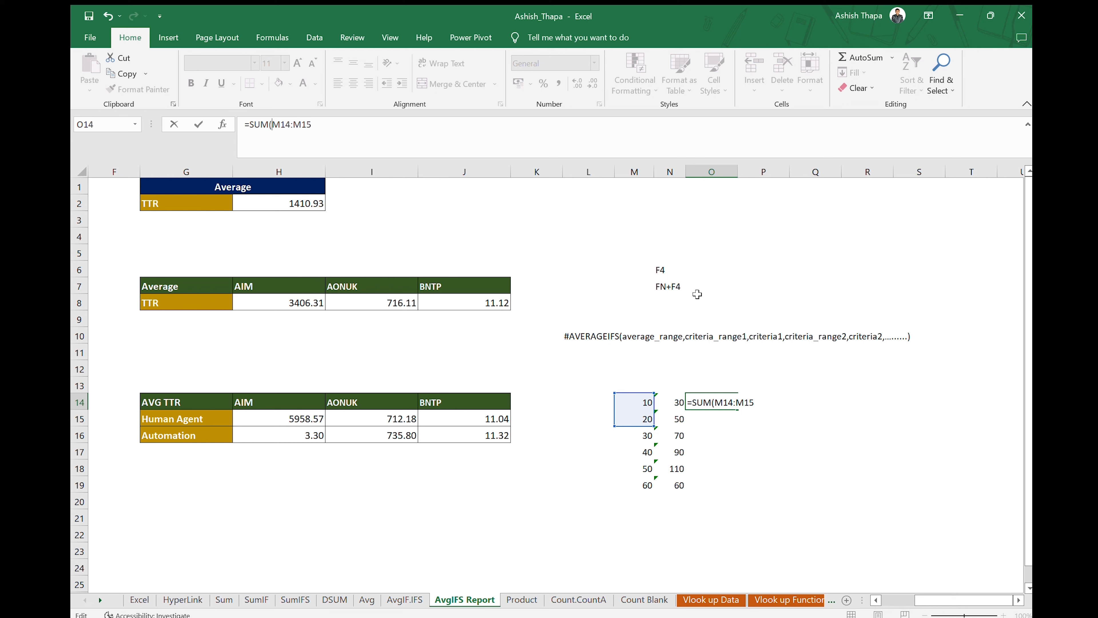
{"action": "key", "text": "F4"}
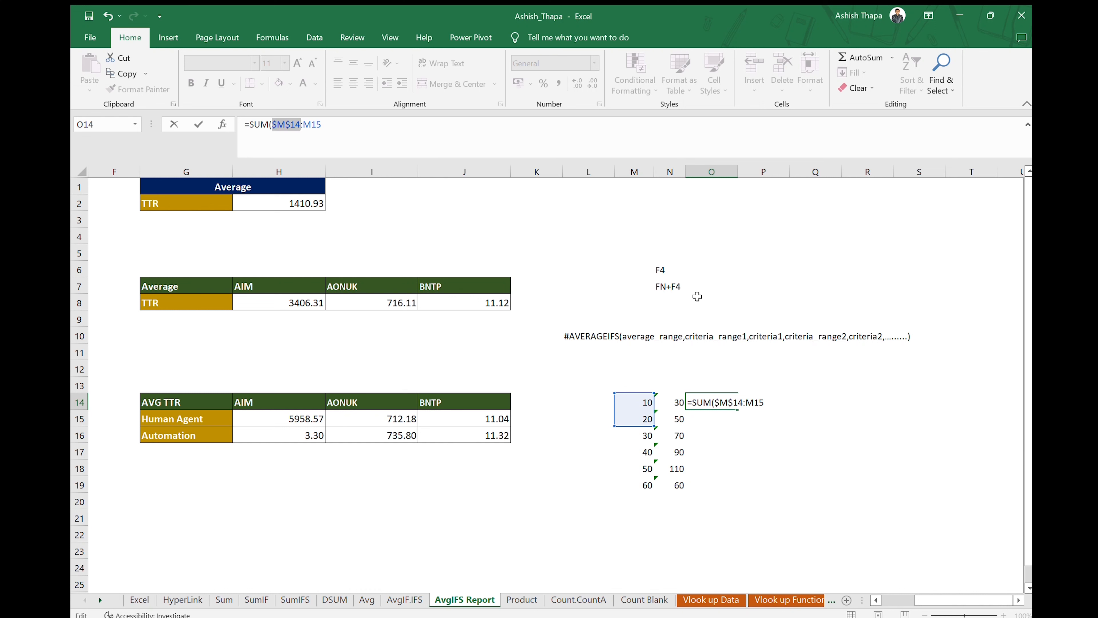
{"action": "left_click", "coordinate": [286, 128]}
{"action": "left_click", "coordinate": [335, 124]}
{"action": "key", "text": "Return"}
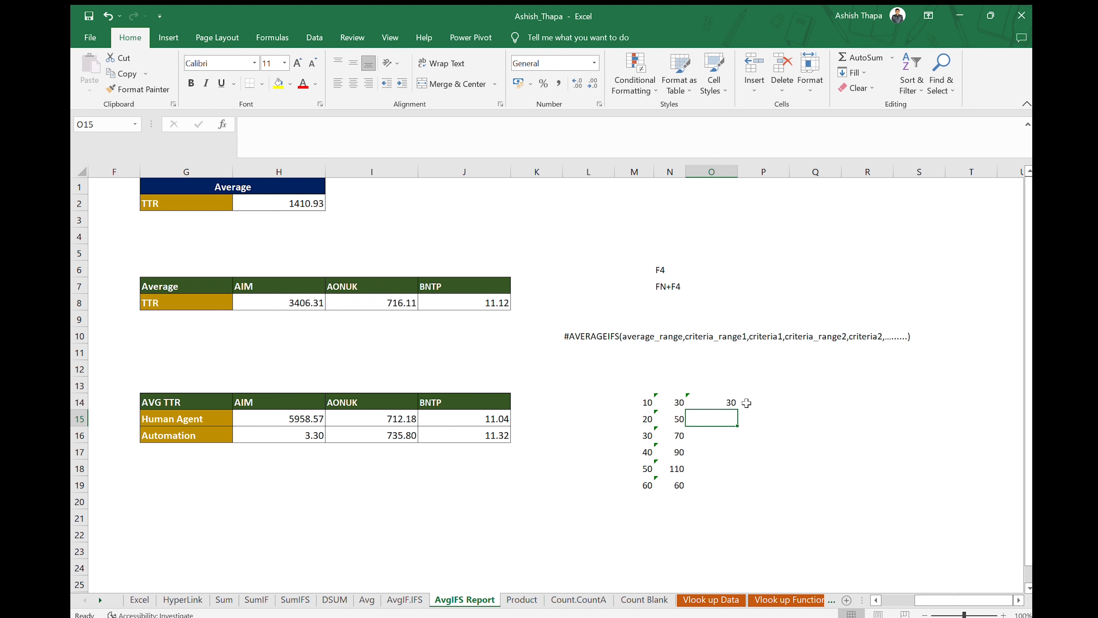
{"action": "left_click", "coordinate": [727, 405]}
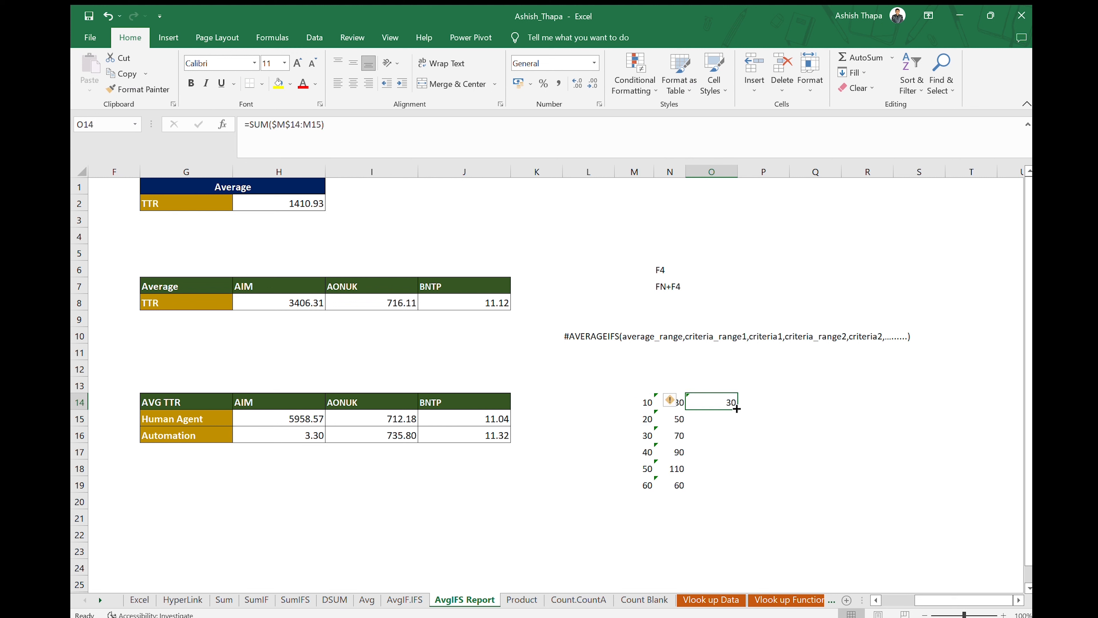
{"action": "left_click_drag", "start_coordinate": [737, 409], "coordinate": [736, 491]}
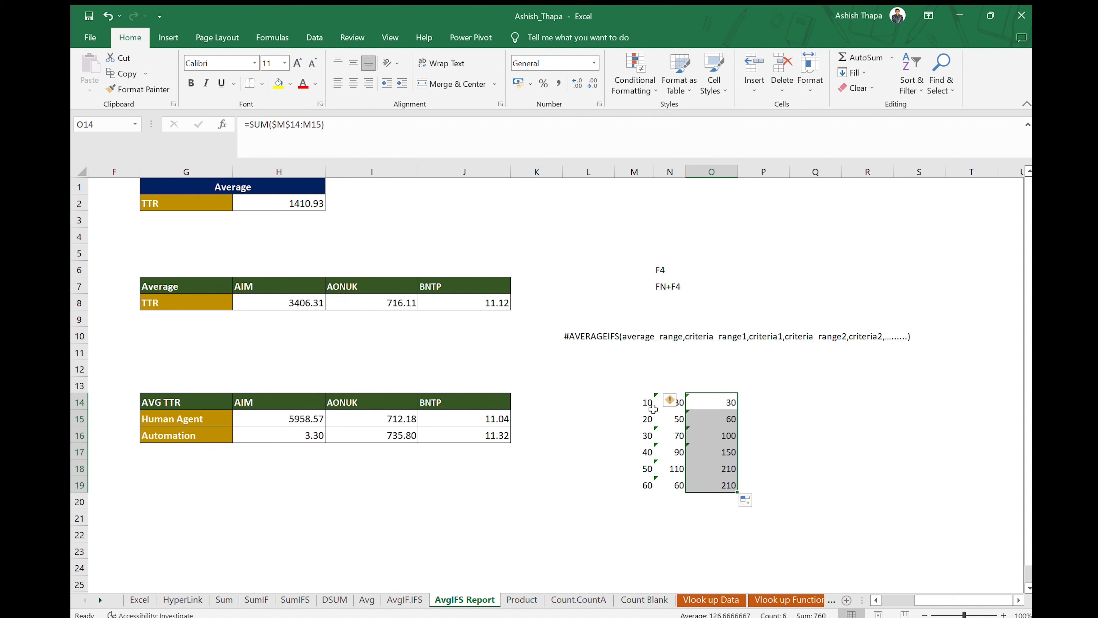
Trace O14's SUM formula with the locked start back to its source values in M14 and M15
{"action": "left_click", "coordinate": [716, 398]}
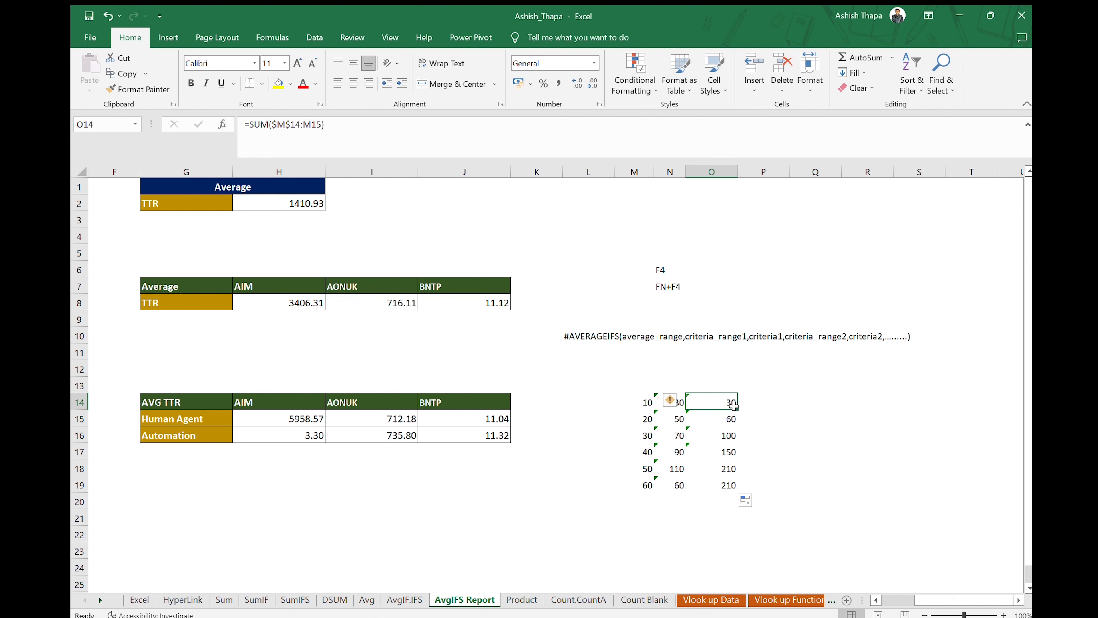
{"action": "left_click", "coordinate": [724, 417]}
{"action": "left_click", "coordinate": [644, 401]}
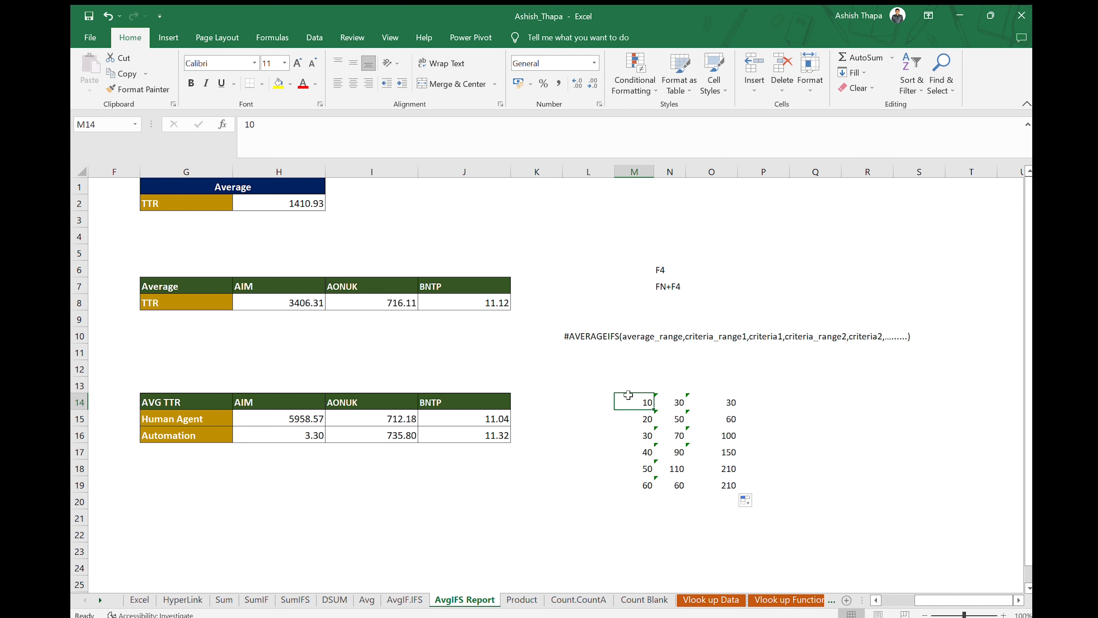
{"action": "left_click", "coordinate": [719, 400]}
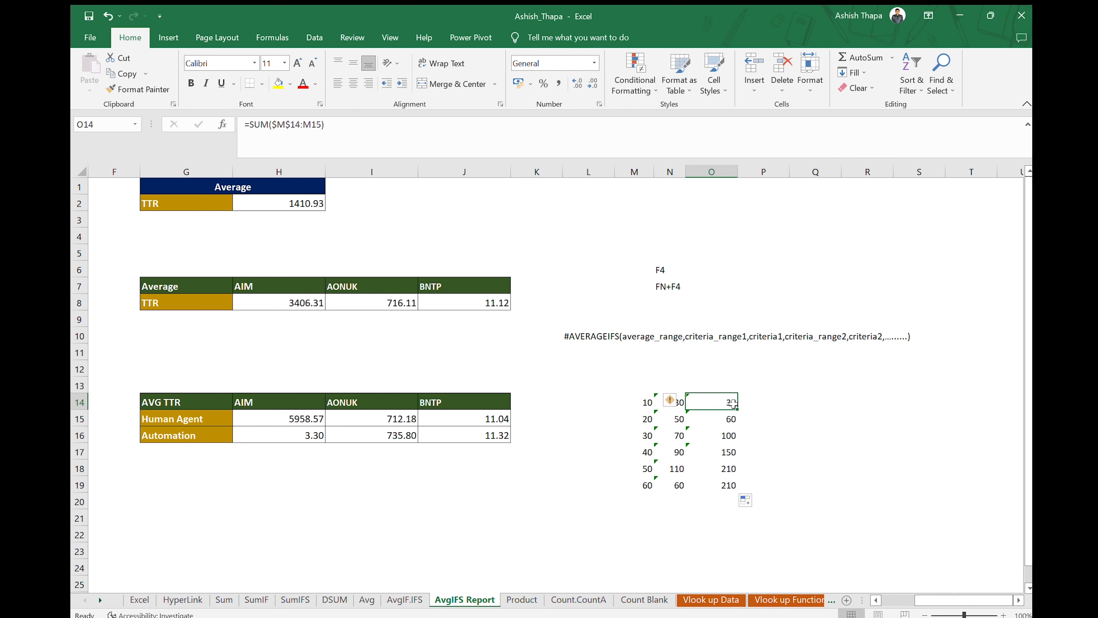
{"action": "left_click", "coordinate": [644, 400]}
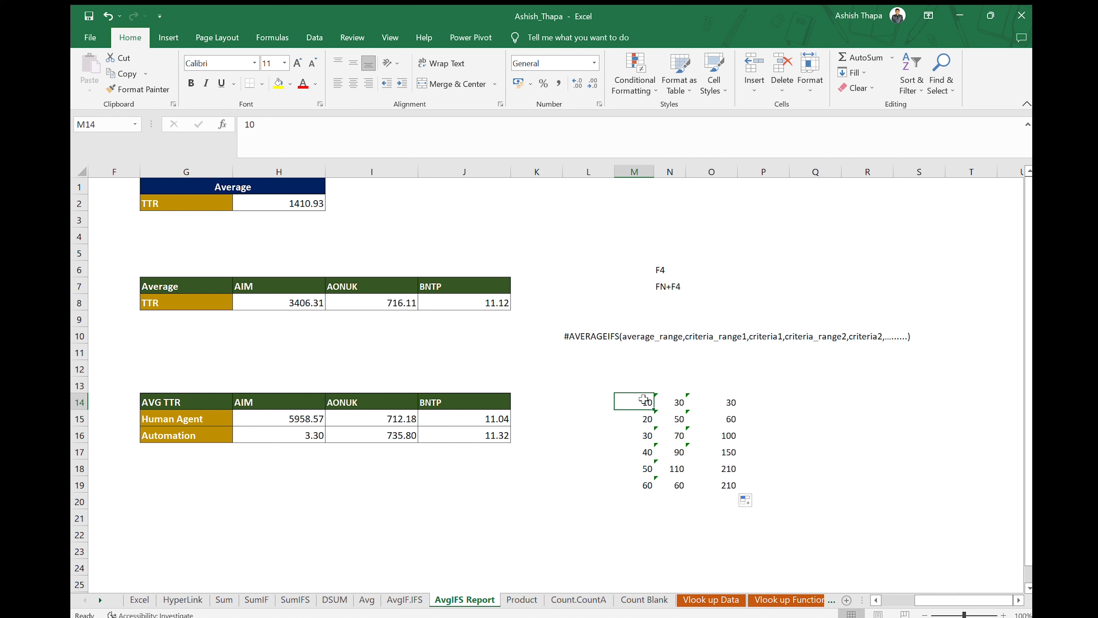
{"action": "left_click", "coordinate": [644, 416]}
{"action": "left_click", "coordinate": [644, 404]}
{"action": "left_click", "coordinate": [642, 421]}
{"action": "left_click", "coordinate": [728, 403]}
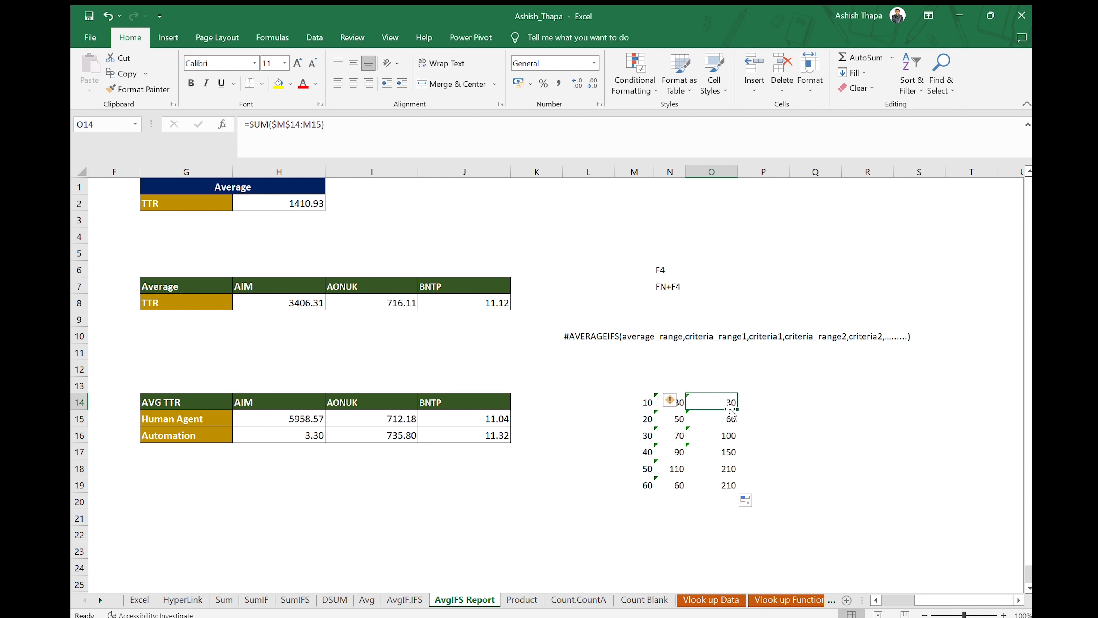
Trace the expanding sums in O15, O16 and O17 to their column M values, and mark O14:O19
{"action": "left_click", "coordinate": [644, 403]}
{"action": "left_click", "coordinate": [644, 421]}
{"action": "left_click", "coordinate": [646, 432]}
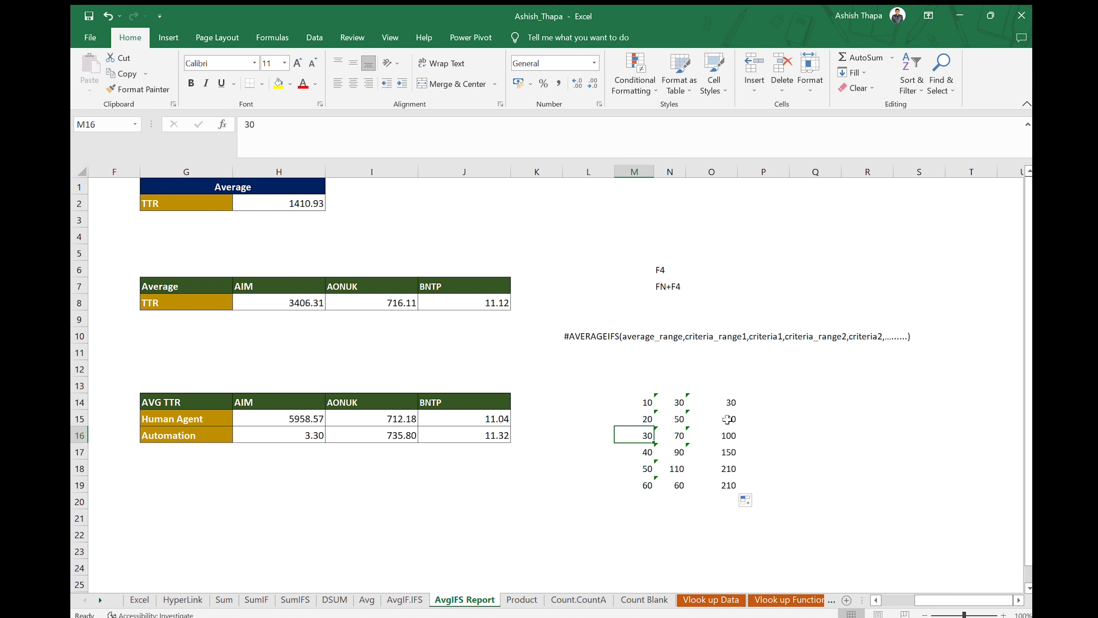
{"action": "left_click", "coordinate": [727, 419]}
{"action": "left_click", "coordinate": [648, 402]}
{"action": "left_click", "coordinate": [648, 417]}
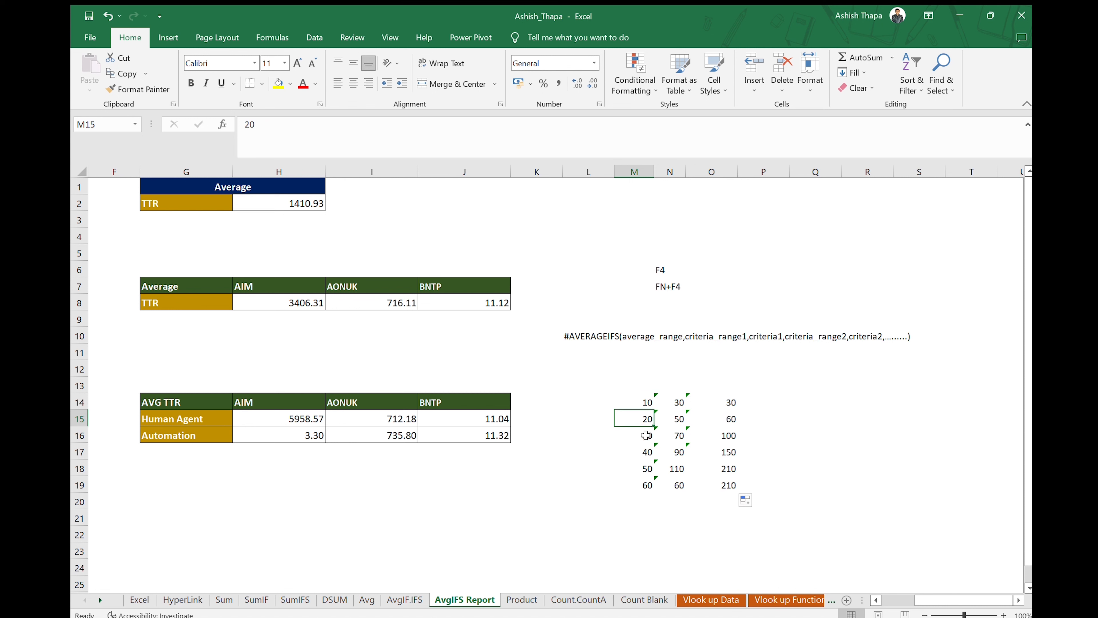
{"action": "left_click", "coordinate": [646, 435]}
{"action": "left_click", "coordinate": [647, 452]}
{"action": "left_click", "coordinate": [733, 437]}
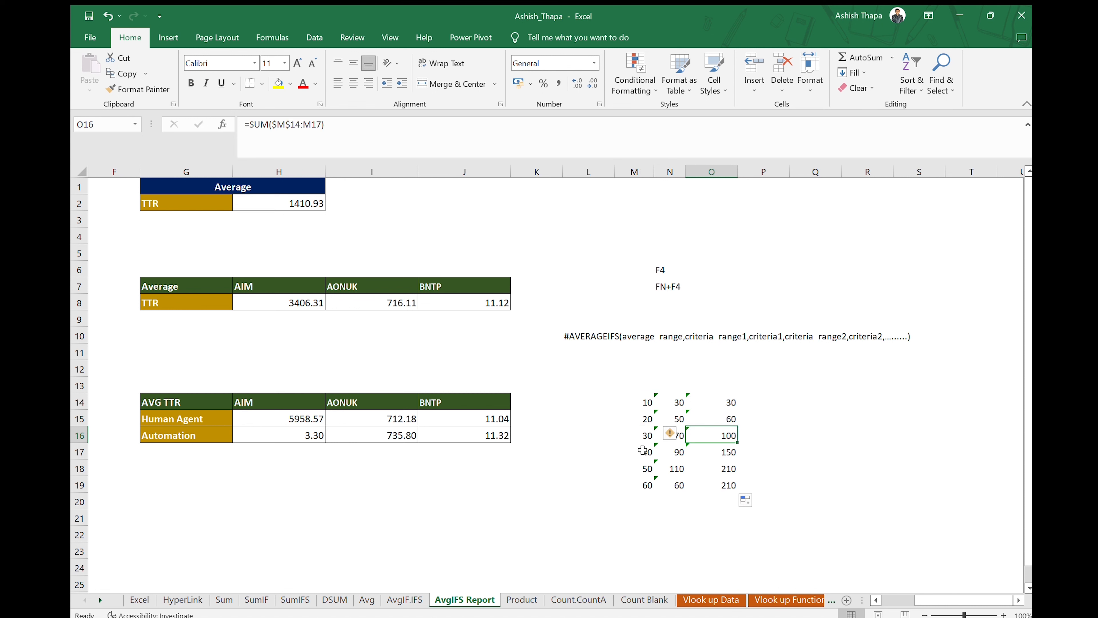
{"action": "left_click", "coordinate": [643, 406]}
{"action": "left_click", "coordinate": [645, 432]}
{"action": "left_click", "coordinate": [644, 452]}
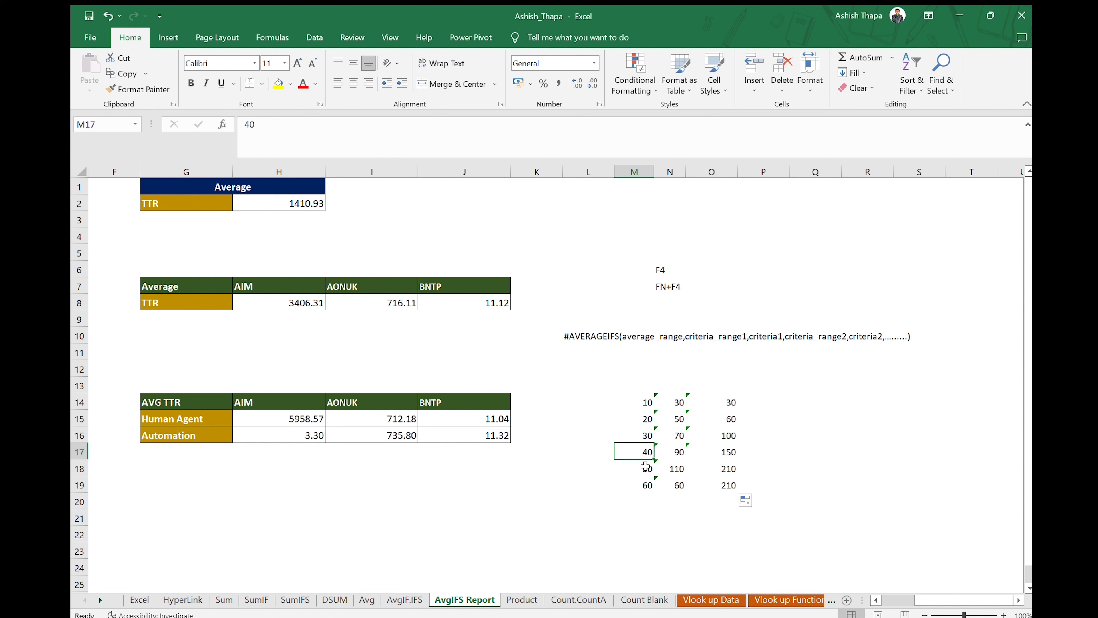
{"action": "left_click", "coordinate": [646, 469]}
{"action": "left_click", "coordinate": [728, 452]}
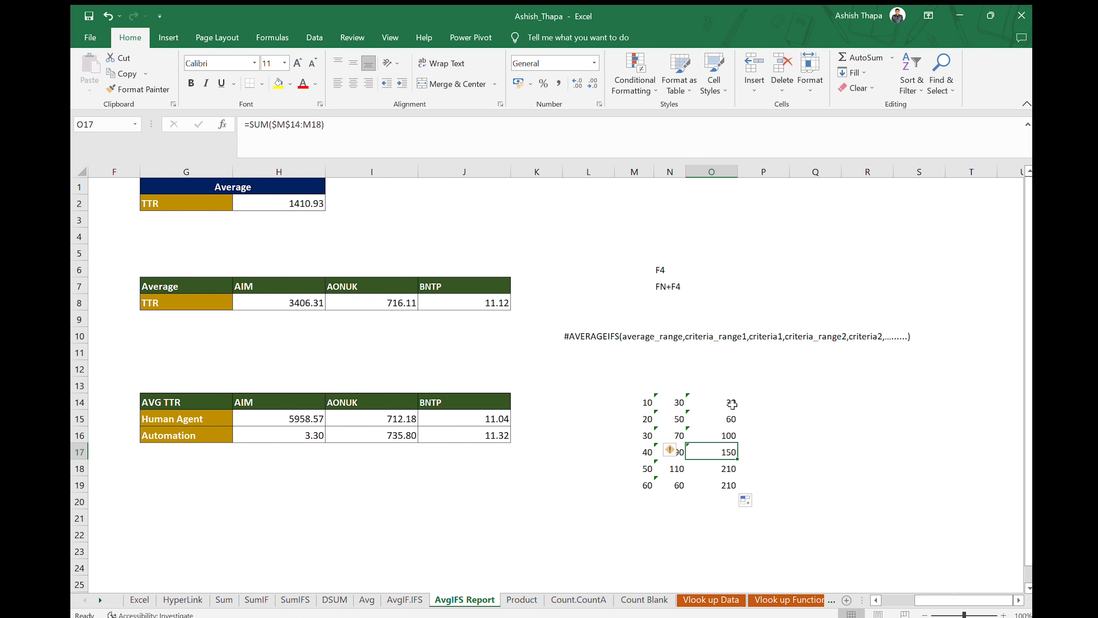
{"action": "left_click_drag", "start_coordinate": [728, 402], "coordinate": [726, 486]}
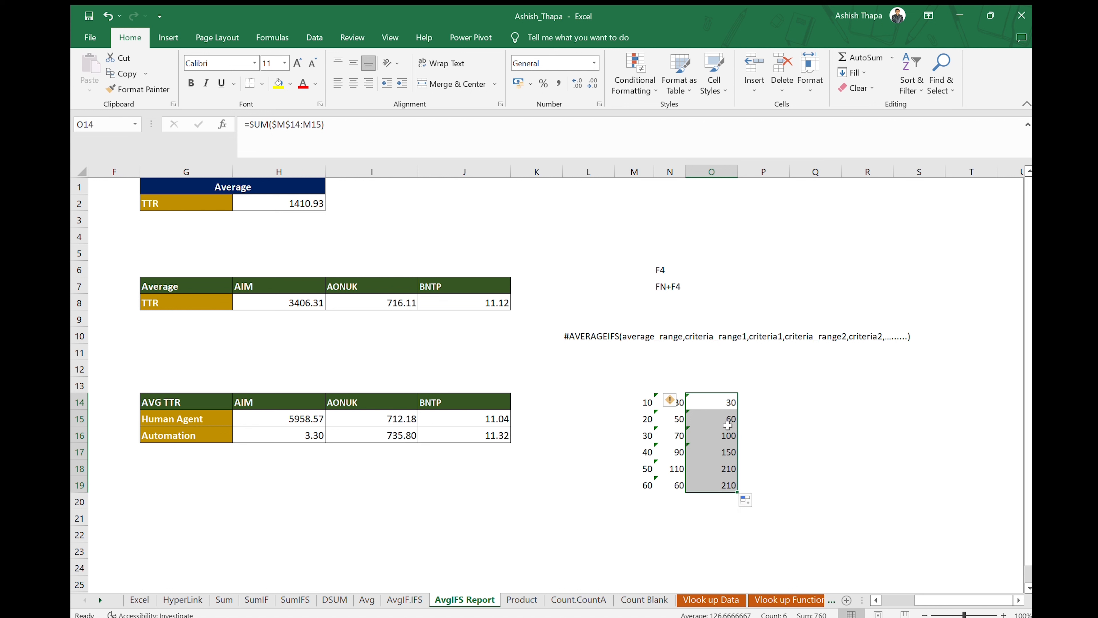
Compare the relative SUM formulas in N15 and N14 with the start-locked SUM in O14 and the locked ranges in H8
{"action": "left_click", "coordinate": [673, 422]}
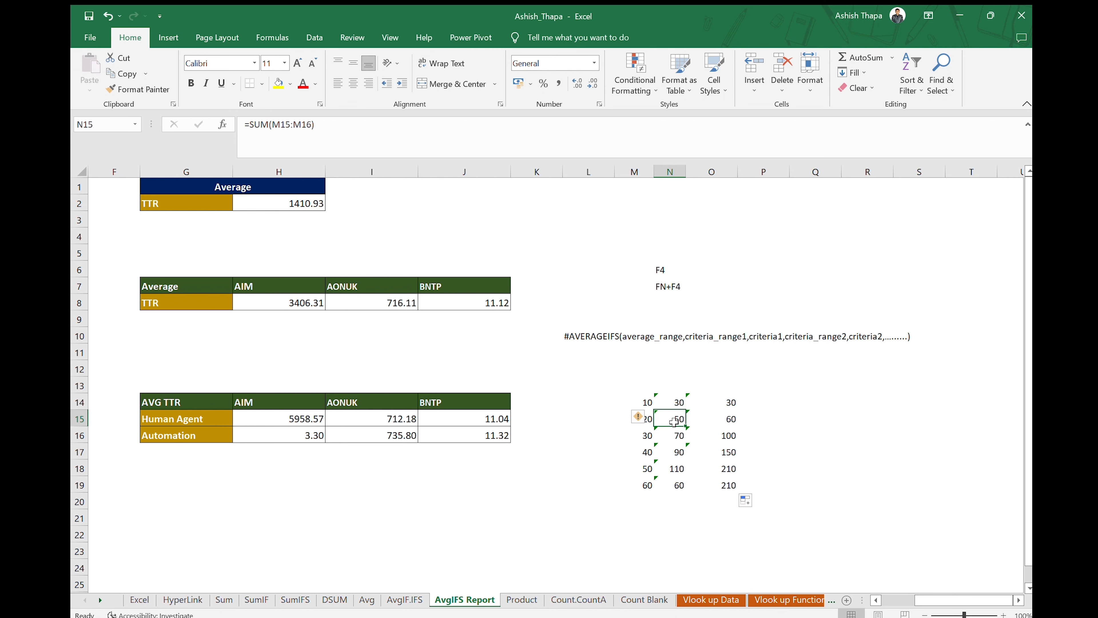
{"action": "left_click", "coordinate": [676, 404]}
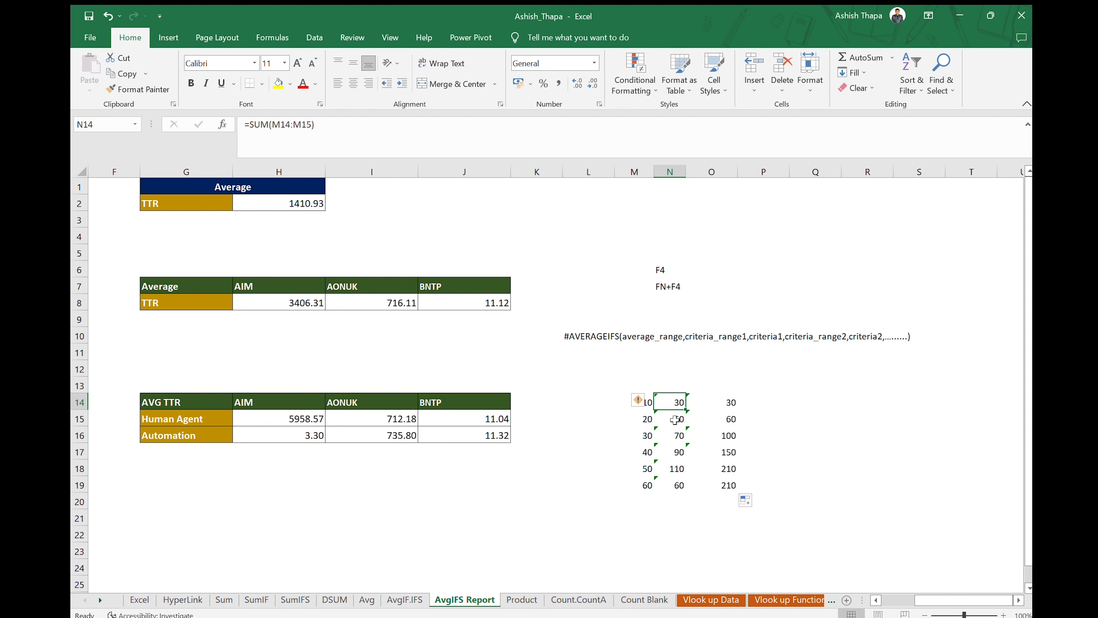
{"action": "left_click", "coordinate": [739, 406]}
{"action": "left_click", "coordinate": [726, 404]}
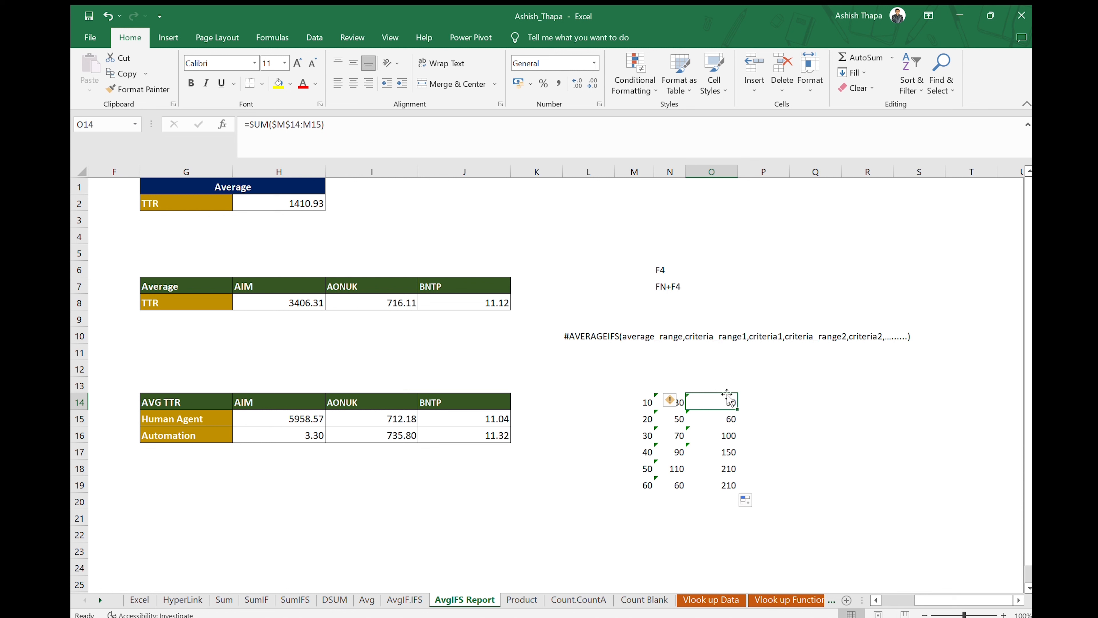
{"action": "left_click", "coordinate": [288, 302]}
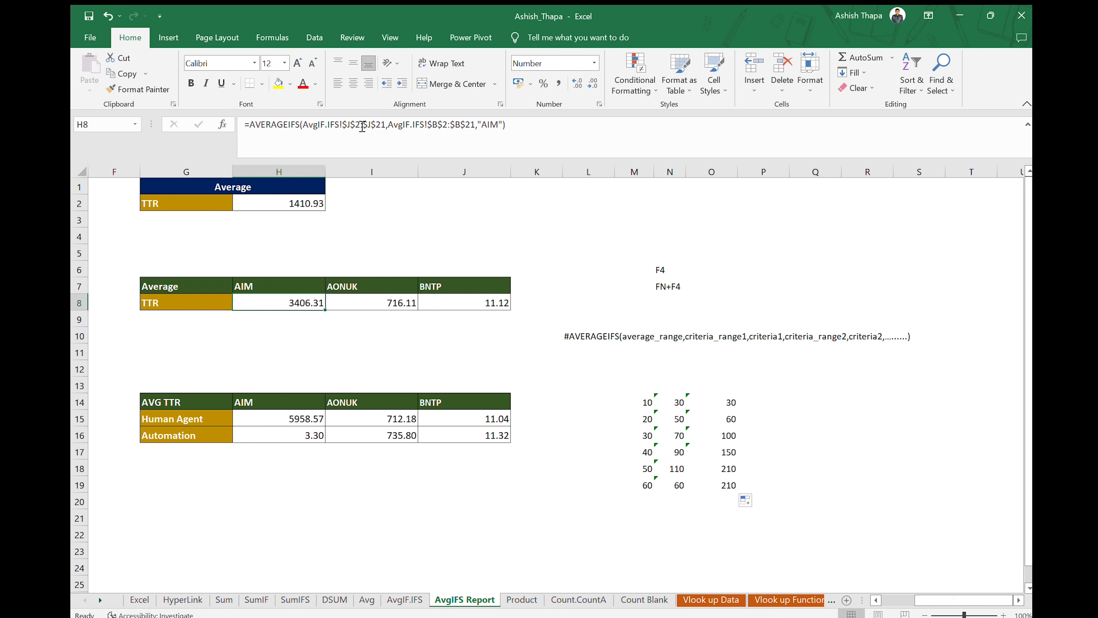
Trace the source values in M14:M18 against the start-locked SUM in O14, returning to the fixed start cell M14
{"action": "left_click", "coordinate": [639, 404]}
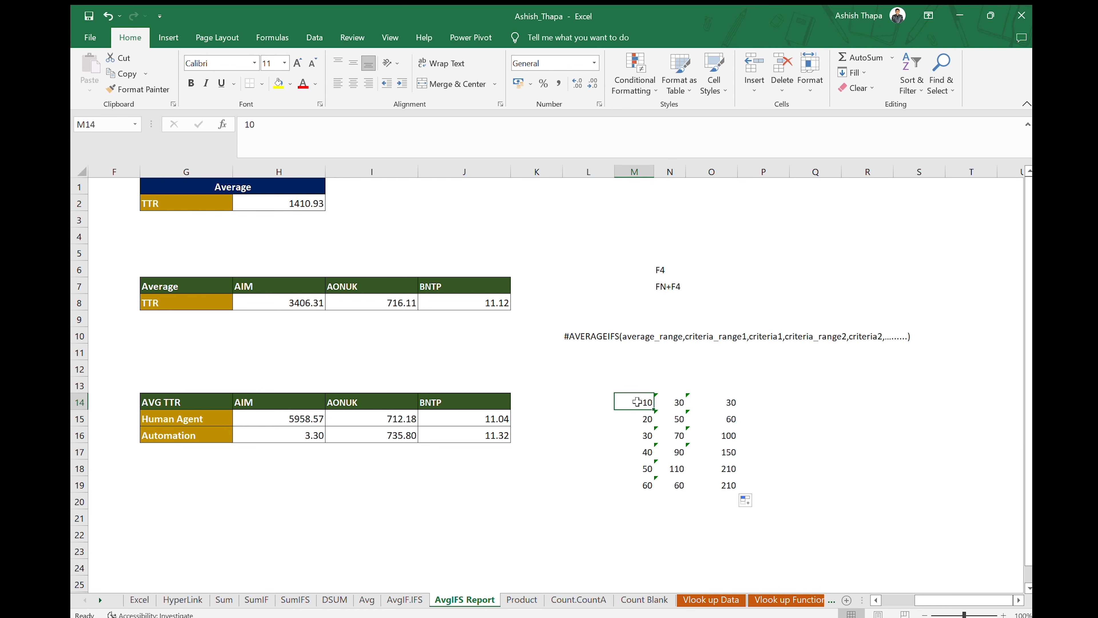
{"action": "left_click", "coordinate": [624, 423]}
{"action": "left_click", "coordinate": [626, 438]}
{"action": "left_click", "coordinate": [637, 402]}
{"action": "left_click", "coordinate": [693, 399]}
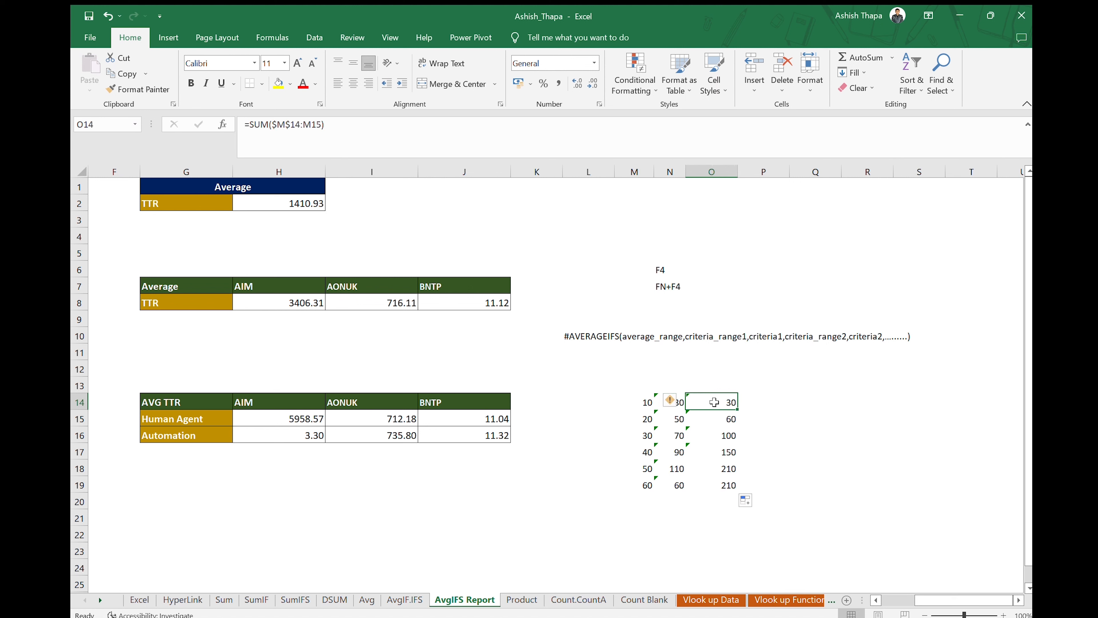
{"action": "left_click", "coordinate": [641, 402]}
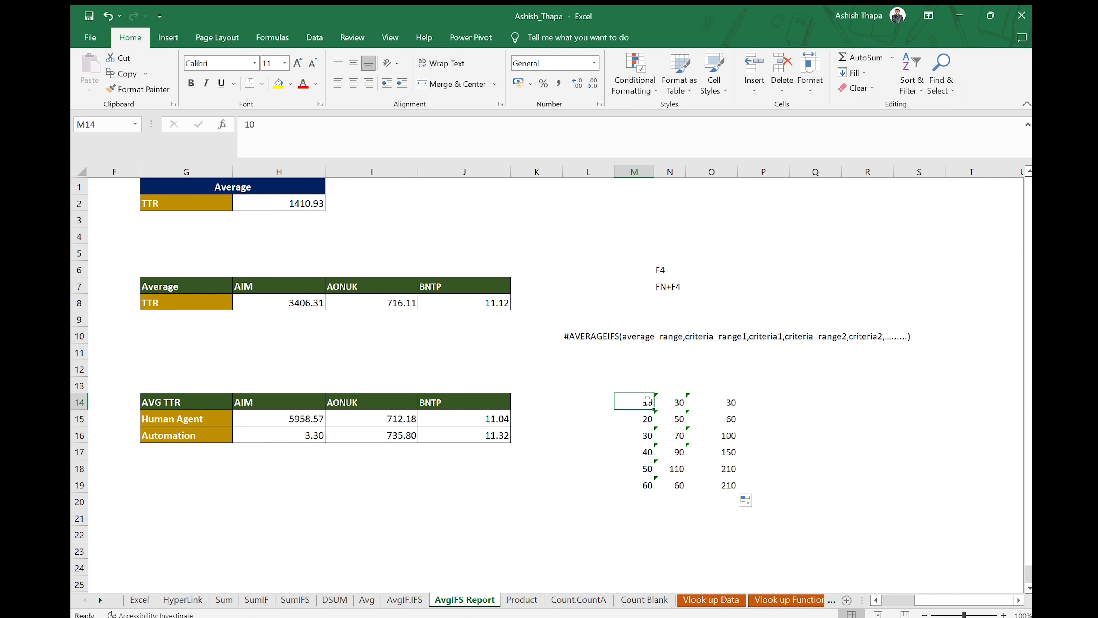
{"action": "left_click", "coordinate": [634, 420]}
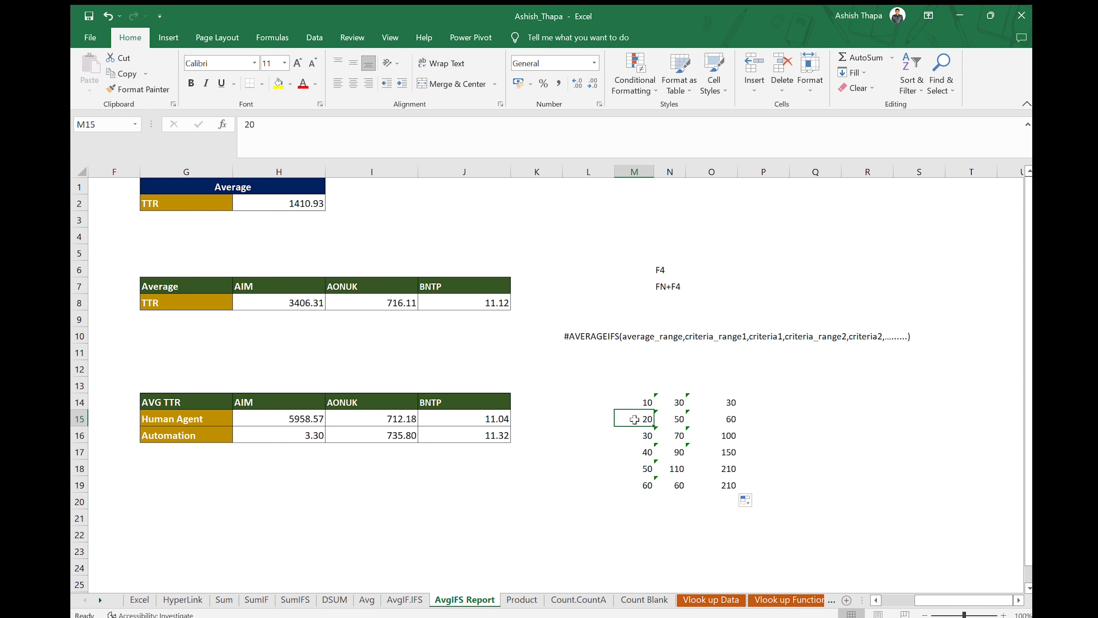
{"action": "left_click", "coordinate": [634, 435]}
{"action": "left_click", "coordinate": [632, 452]}
{"action": "left_click", "coordinate": [635, 469]}
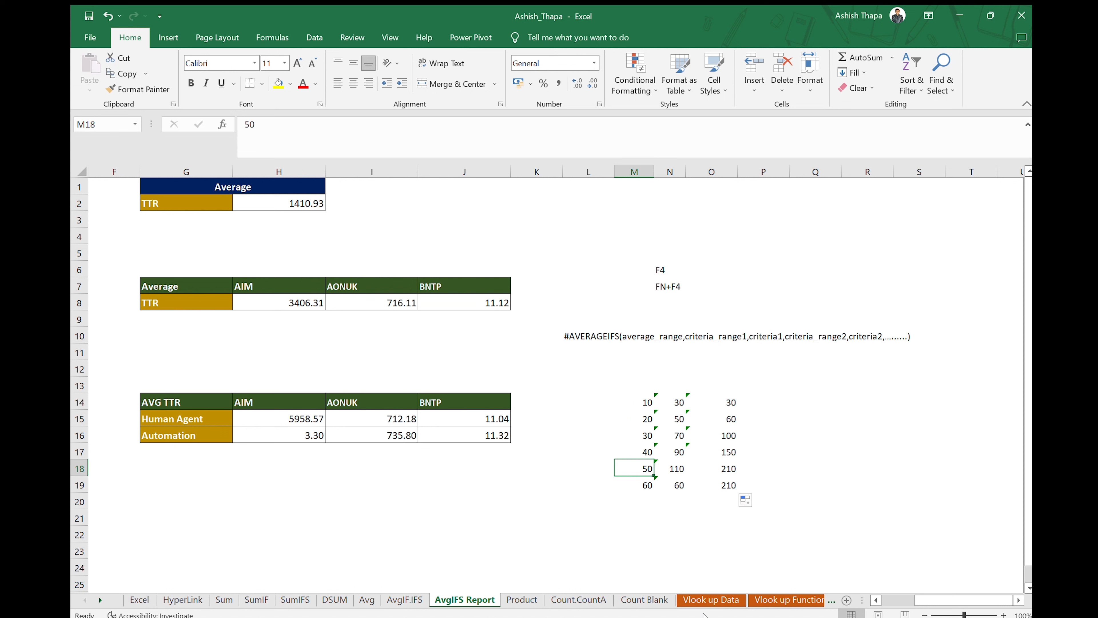
{"action": "left_click", "coordinate": [632, 403]}
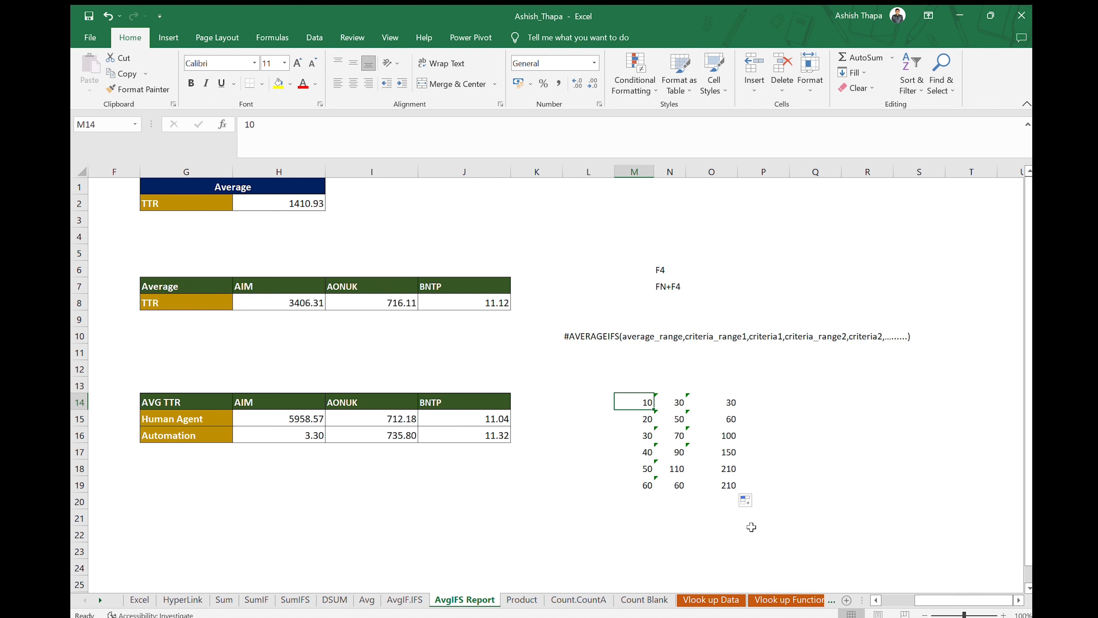
Trace the locked average range in H8's AVERAGEIFS formula to the TTR values J2:J21 on the AvgIF.IFS sheet
{"action": "left_click", "coordinate": [272, 297]}
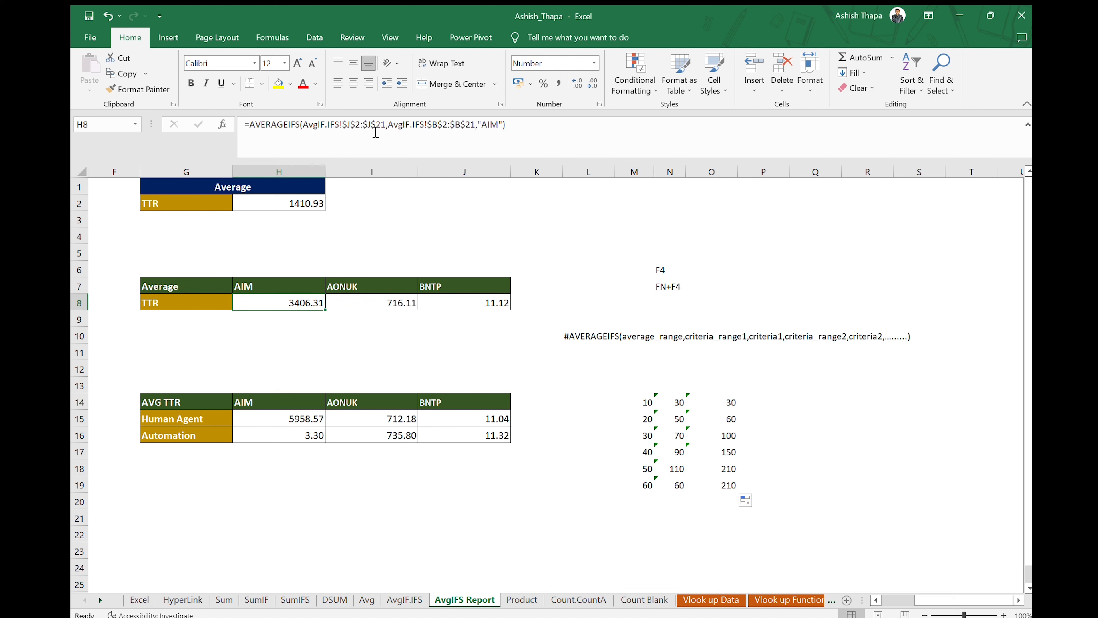
{"action": "left_click", "coordinate": [391, 600]}
{"action": "left_click", "coordinate": [462, 599]}
{"action": "left_click", "coordinate": [406, 599]}
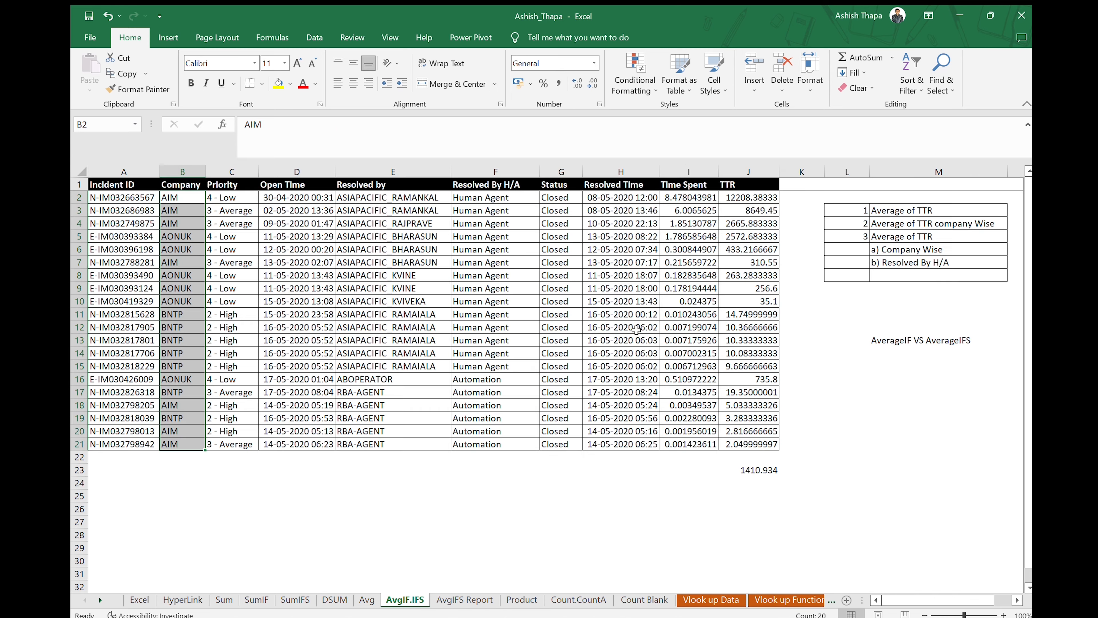
{"action": "left_click", "coordinate": [744, 196]}
{"action": "left_click", "coordinate": [741, 444]}
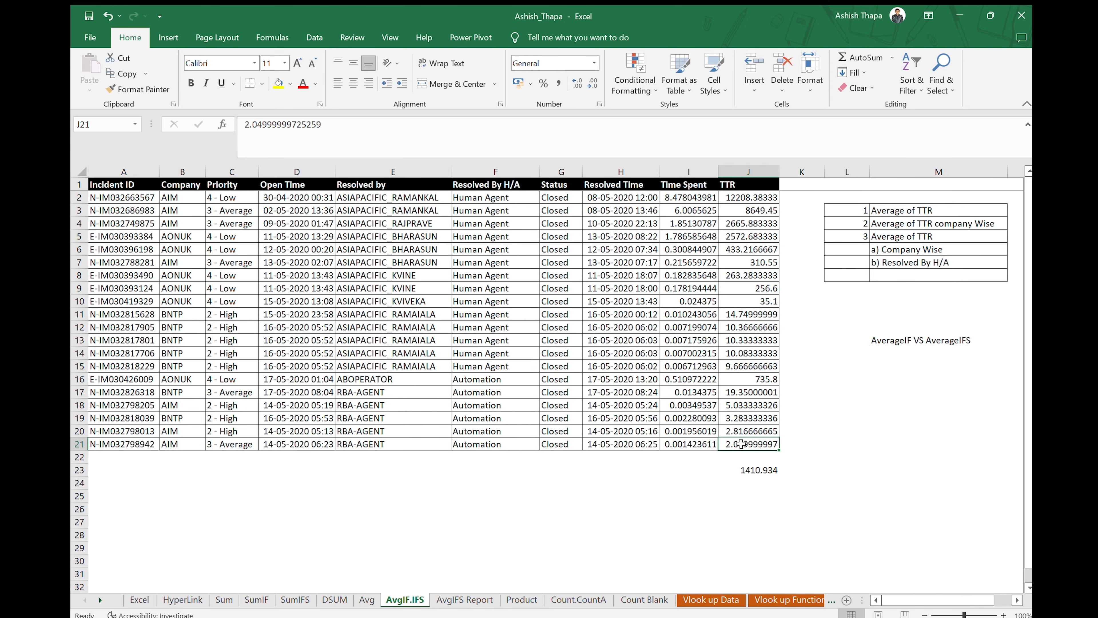
{"action": "left_click", "coordinate": [465, 599]}
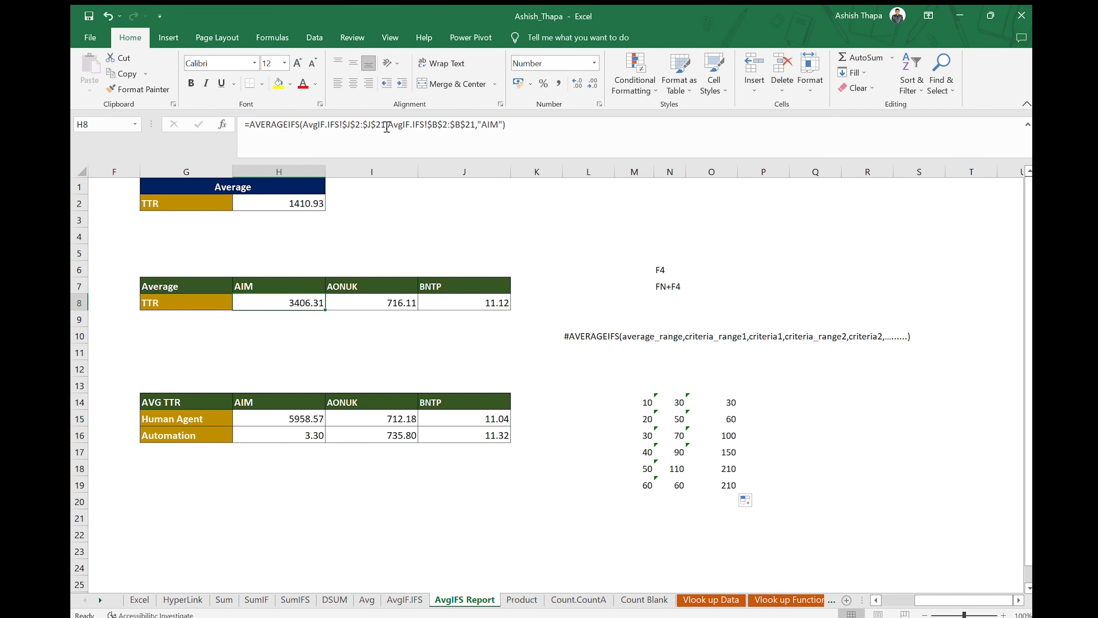
Trace the criteria range in H8's formula to the Company cells B2:B21 on the AvgIF.IFS sheet, then discard the edit
{"action": "left_click_drag", "start_coordinate": [387, 126], "coordinate": [429, 130]}
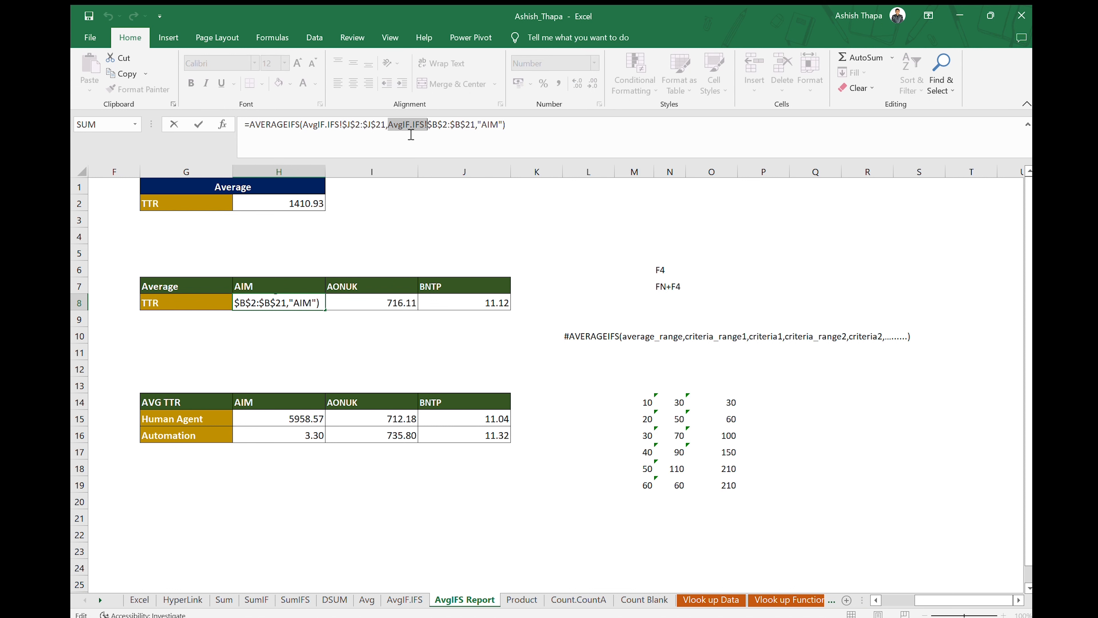
{"action": "left_click", "coordinate": [431, 132]}
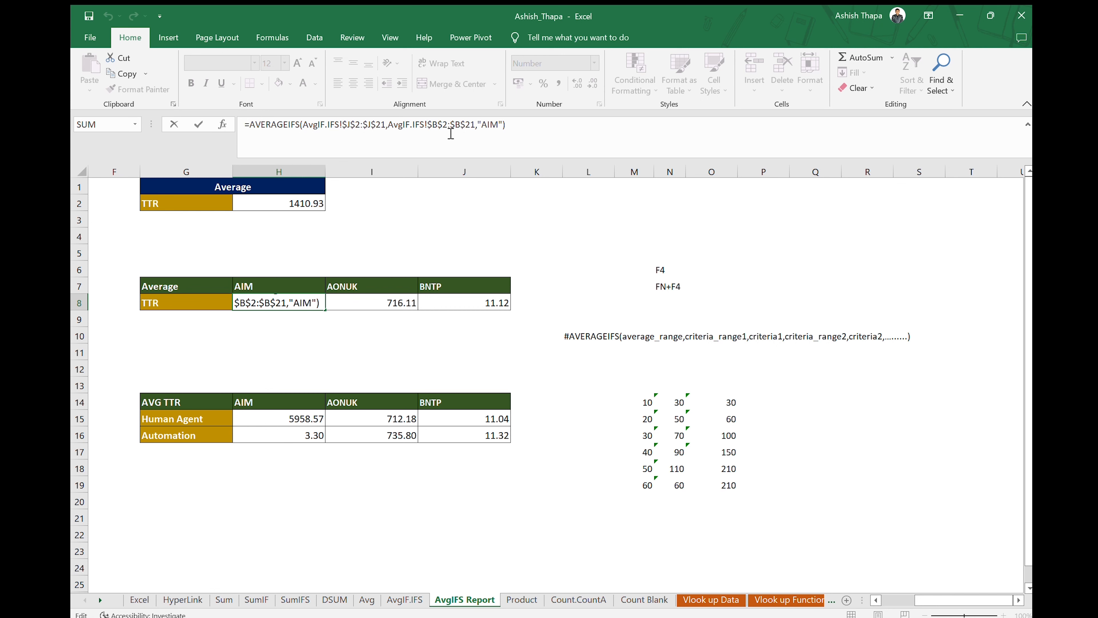
{"action": "left_click", "coordinate": [410, 600]}
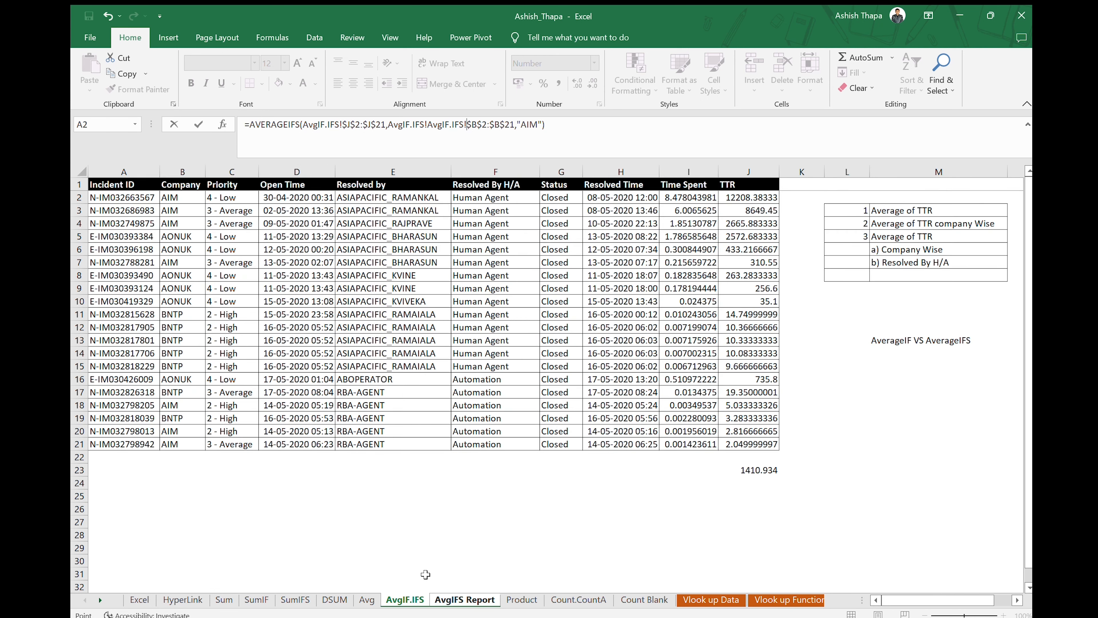
{"action": "left_click", "coordinate": [181, 198]}
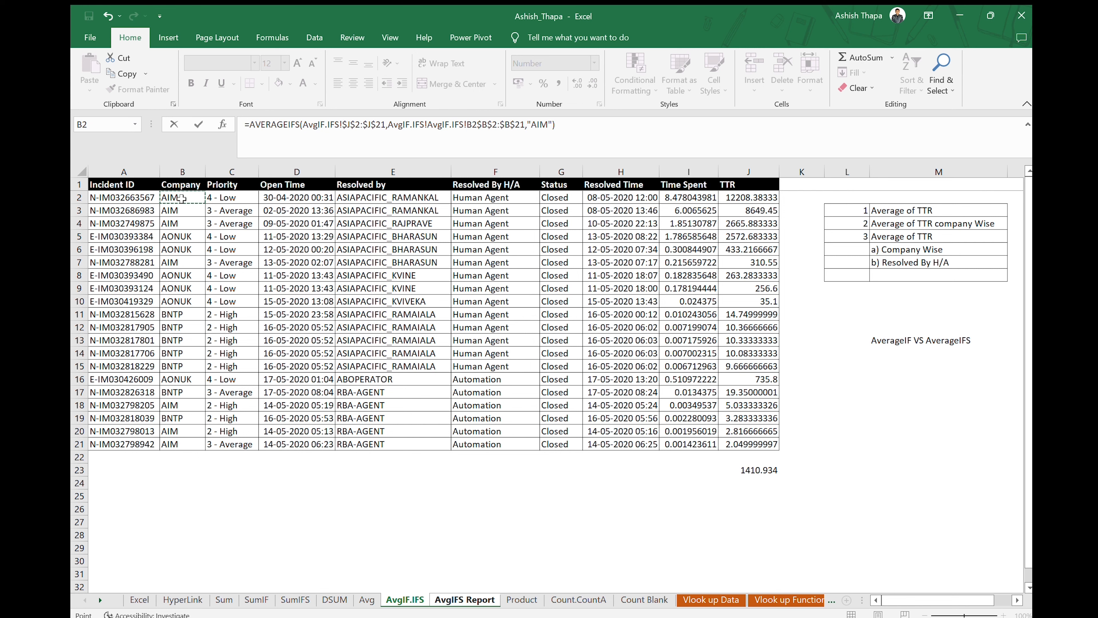
{"action": "left_click", "coordinate": [181, 445]}
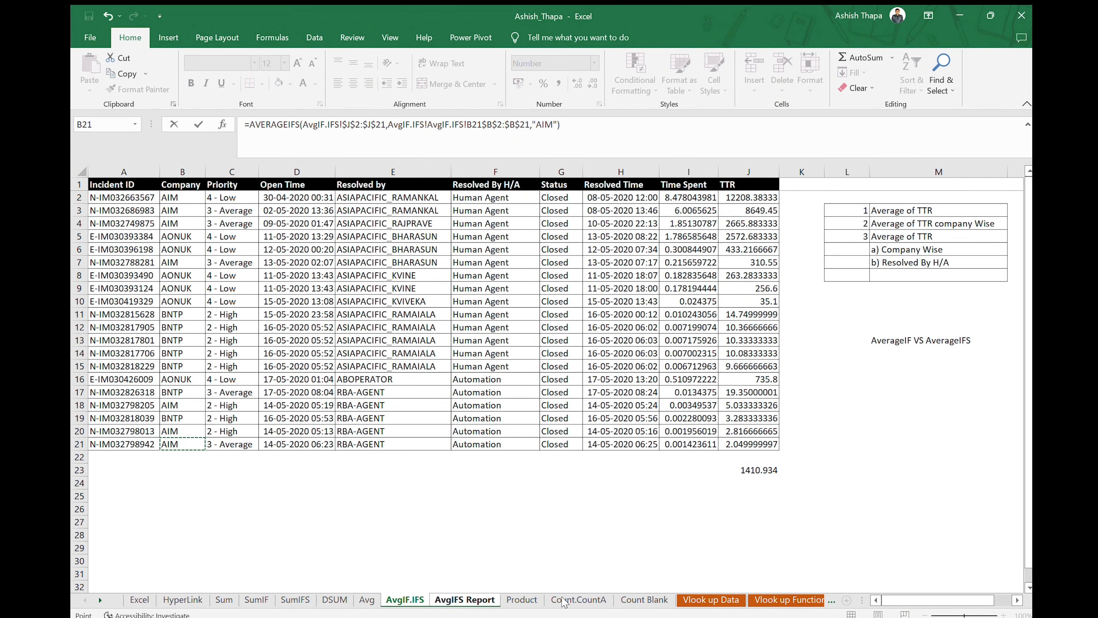
{"action": "left_click", "coordinate": [464, 599]}
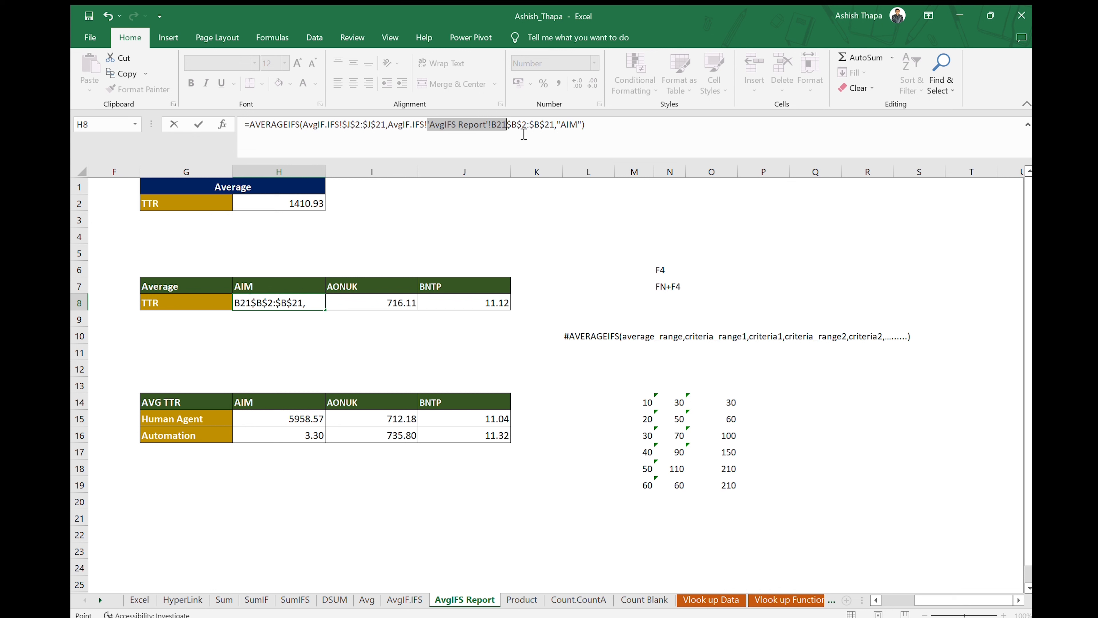
{"action": "left_click", "coordinate": [542, 135]}
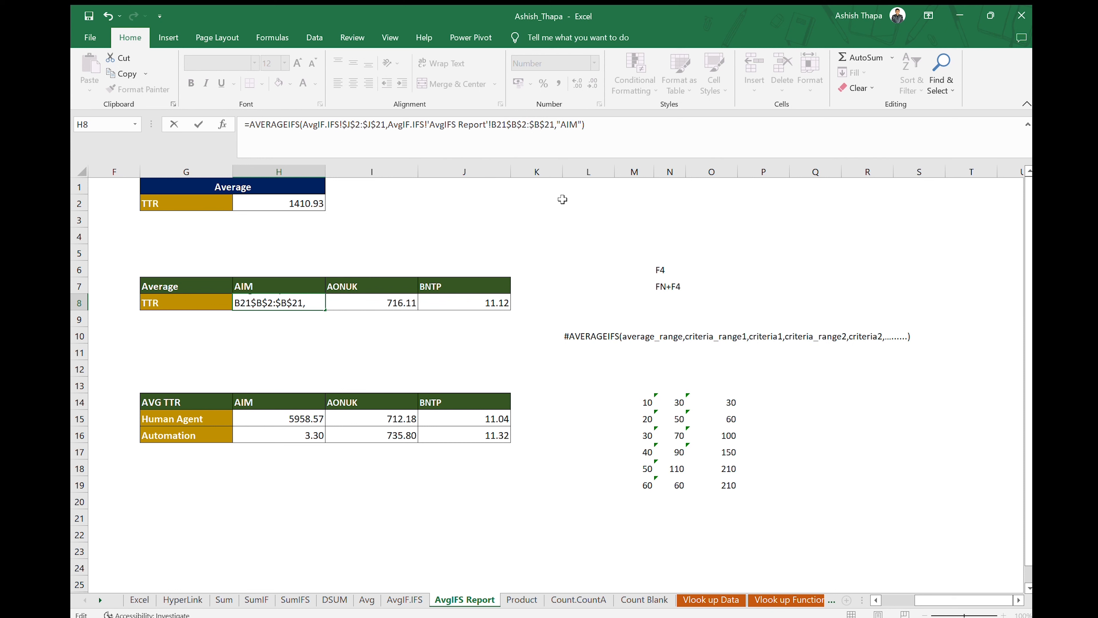
{"action": "key", "text": "Escape"}
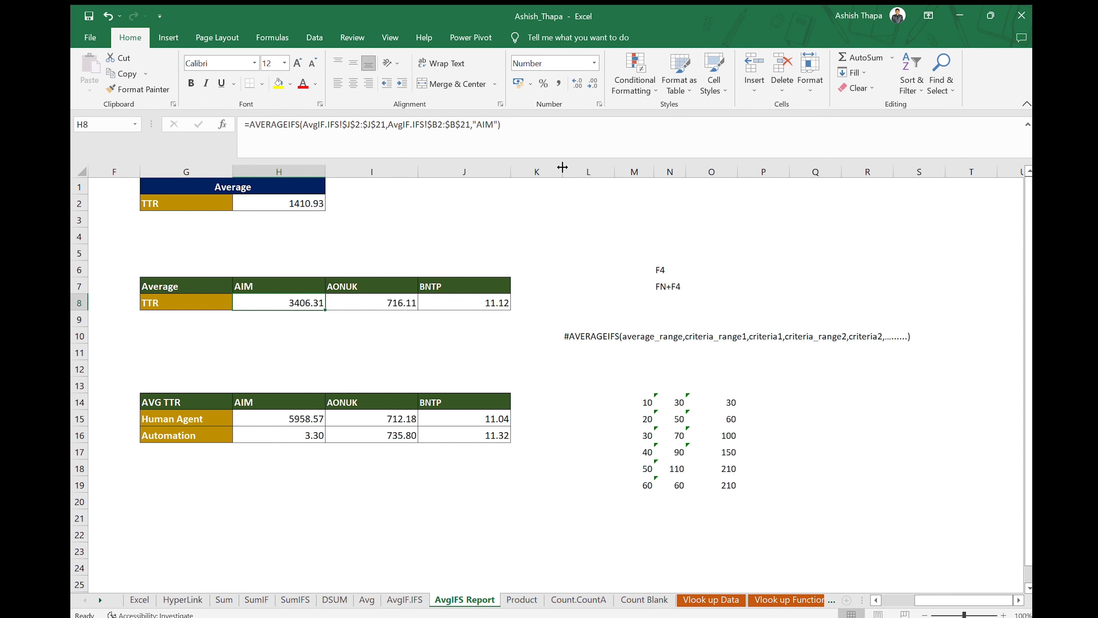
Match the "AIM" criterion in H8's formula to the H7 header and the AIM rows in the AvgIF.IFS Company column
{"action": "left_click", "coordinate": [509, 129]}
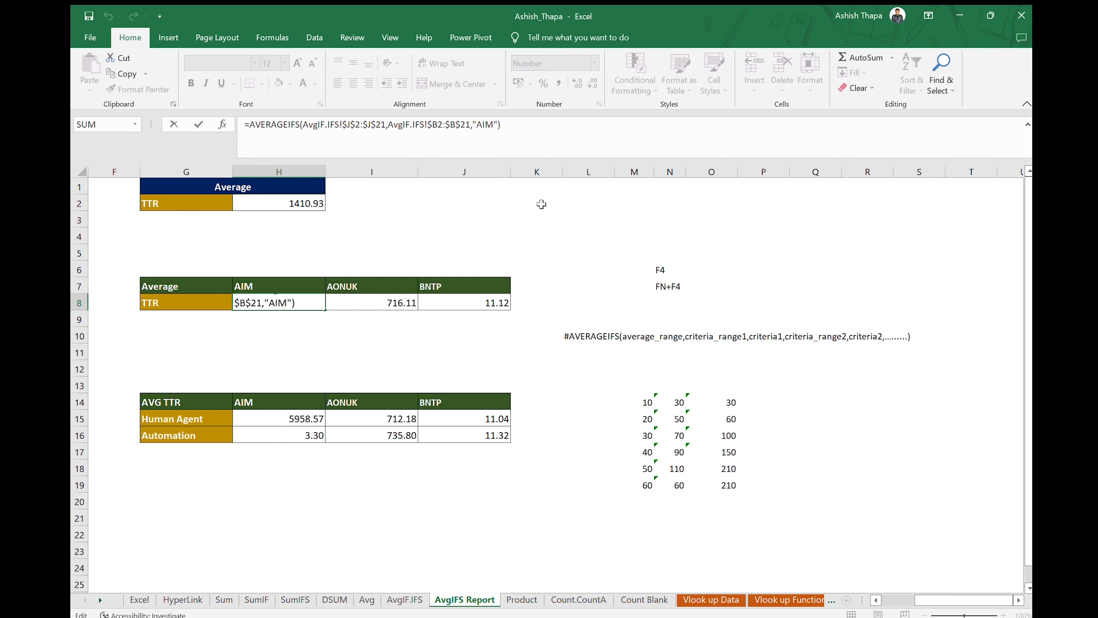
{"action": "key", "text": "Escape"}
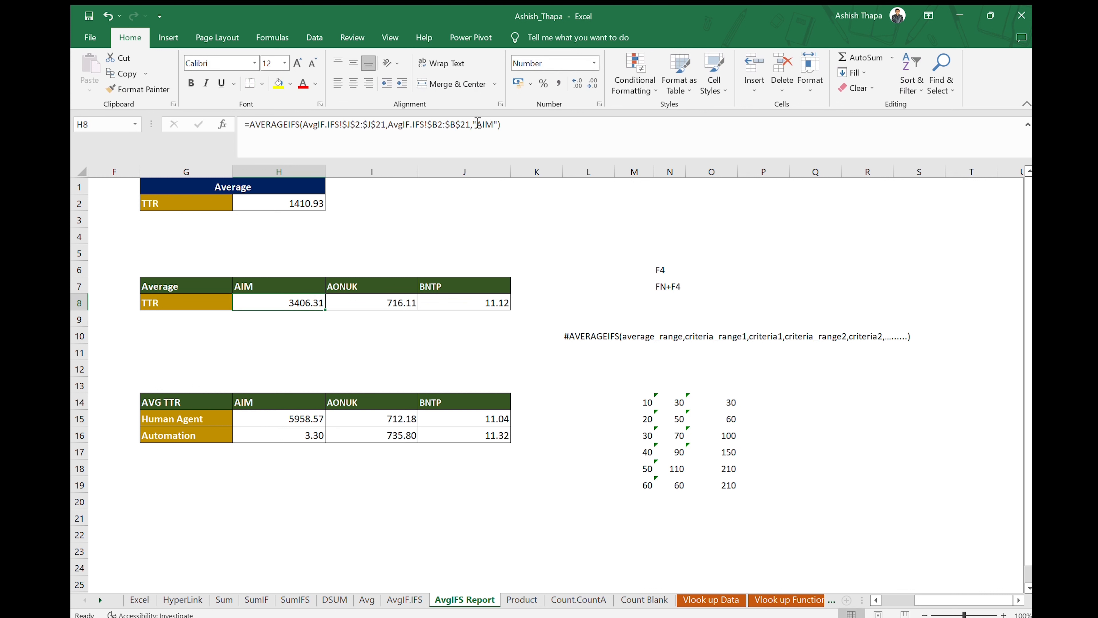
{"action": "left_click", "coordinate": [284, 285]}
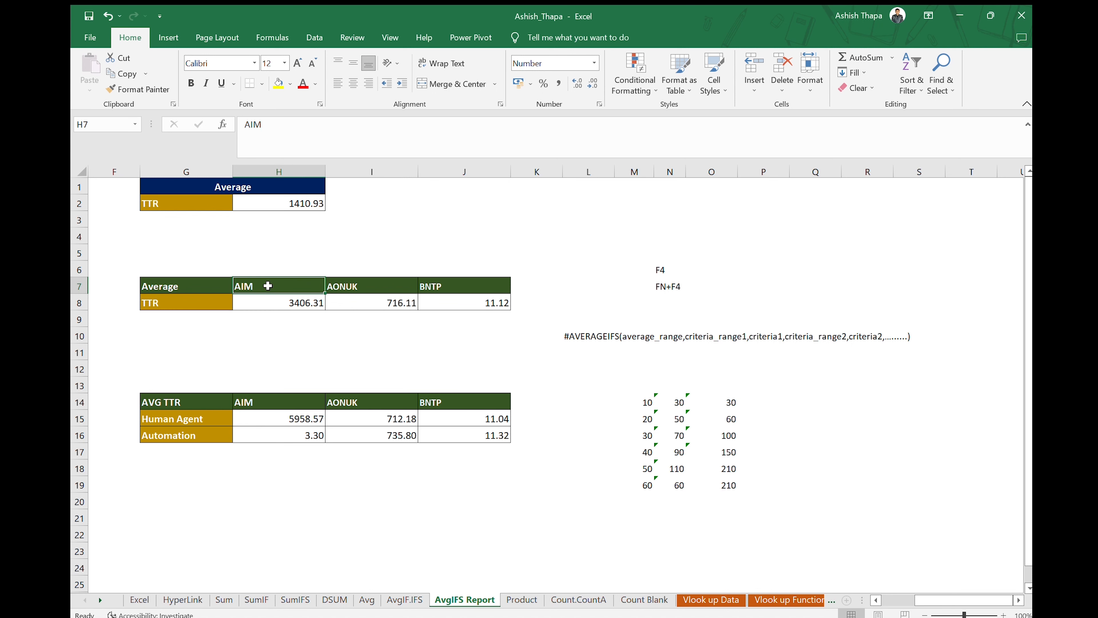
{"action": "left_click", "coordinate": [405, 601]}
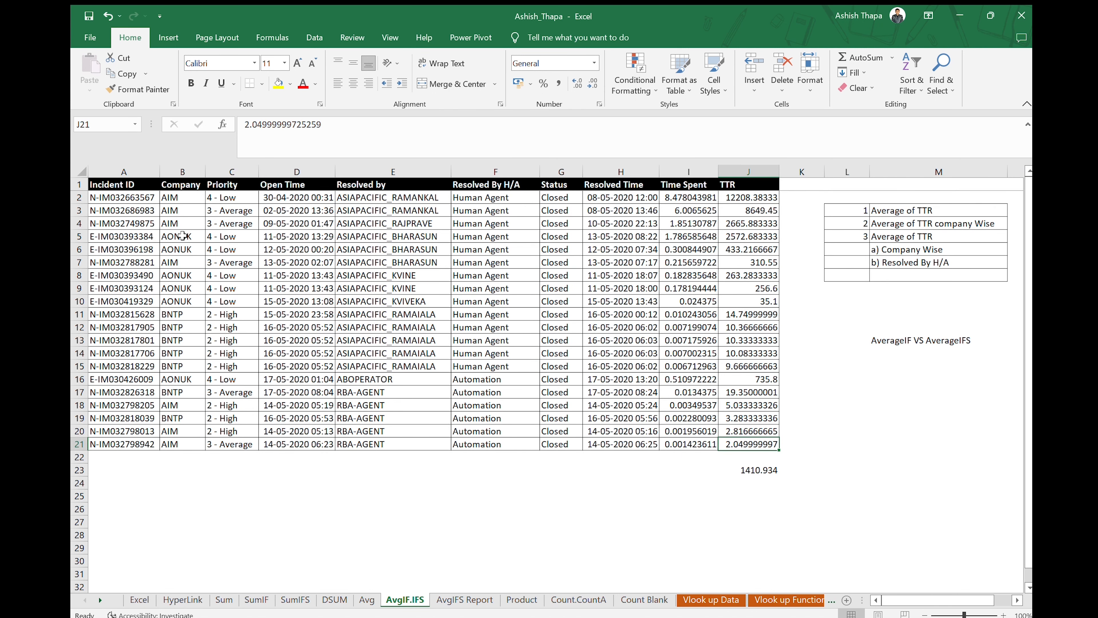
{"action": "left_click", "coordinate": [182, 199]}
{"action": "left_click", "coordinate": [182, 211]}
{"action": "left_click", "coordinate": [184, 222]}
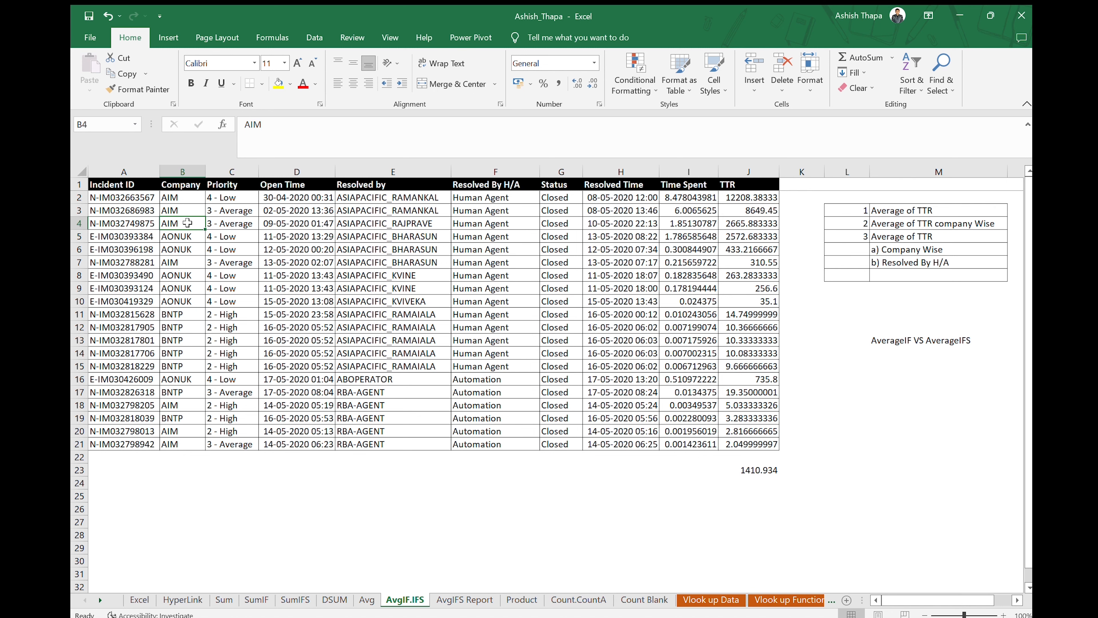
{"action": "left_click", "coordinate": [436, 598]}
Compare the AVERAGEIFS criteria across H8:J8, contrasting the quoted "AIM" text with the header cell references to I7 and J7
{"action": "left_click", "coordinate": [309, 308]}
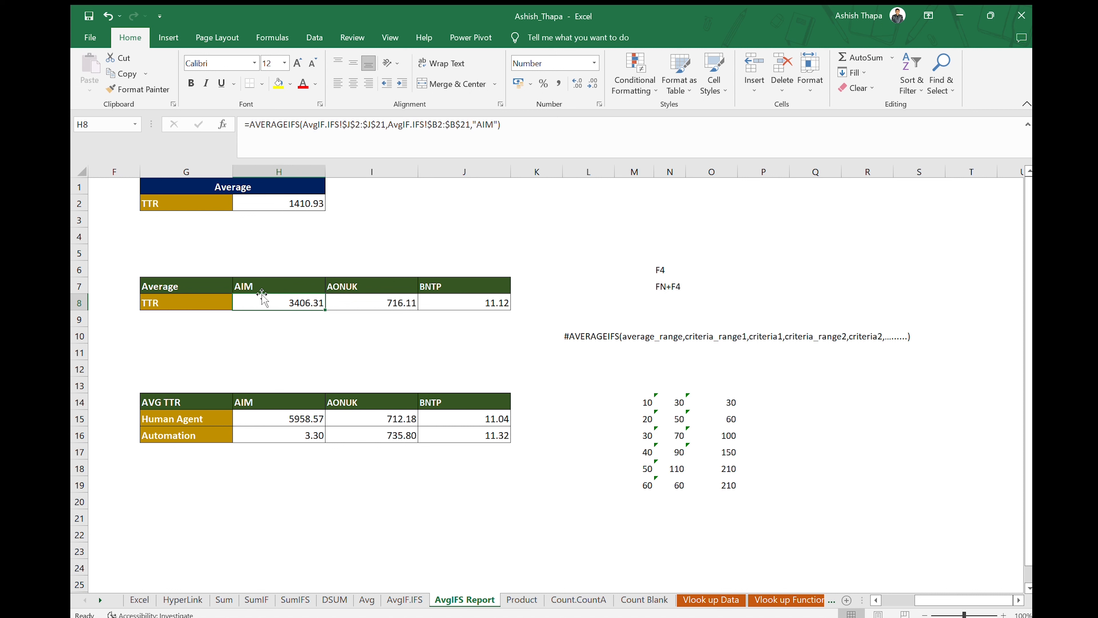
{"action": "left_click", "coordinate": [351, 299]}
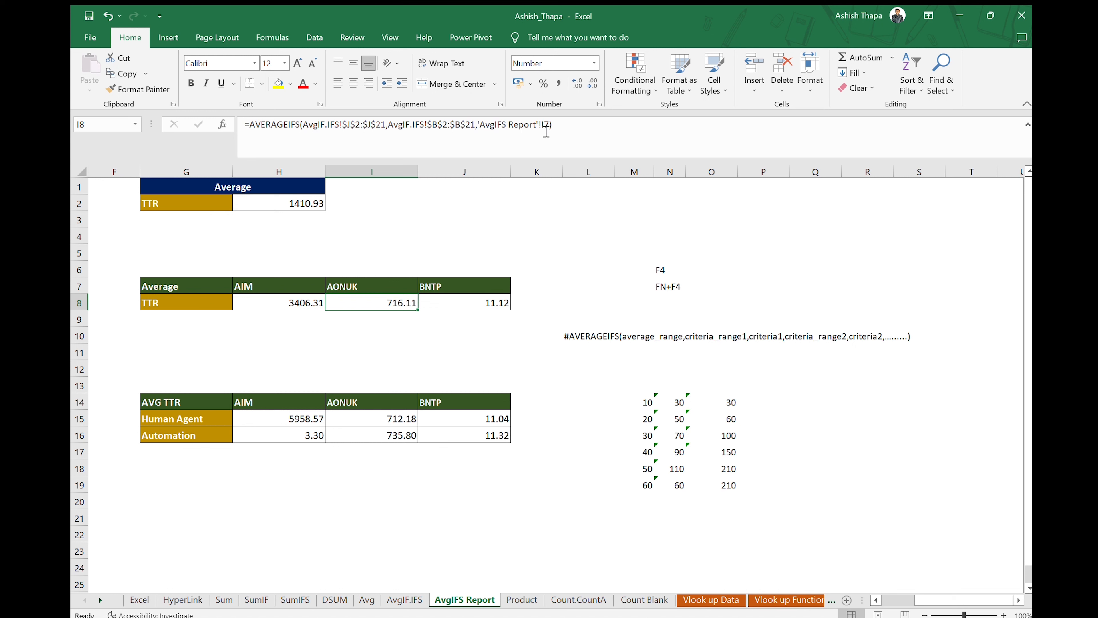
{"action": "left_click", "coordinate": [459, 302]}
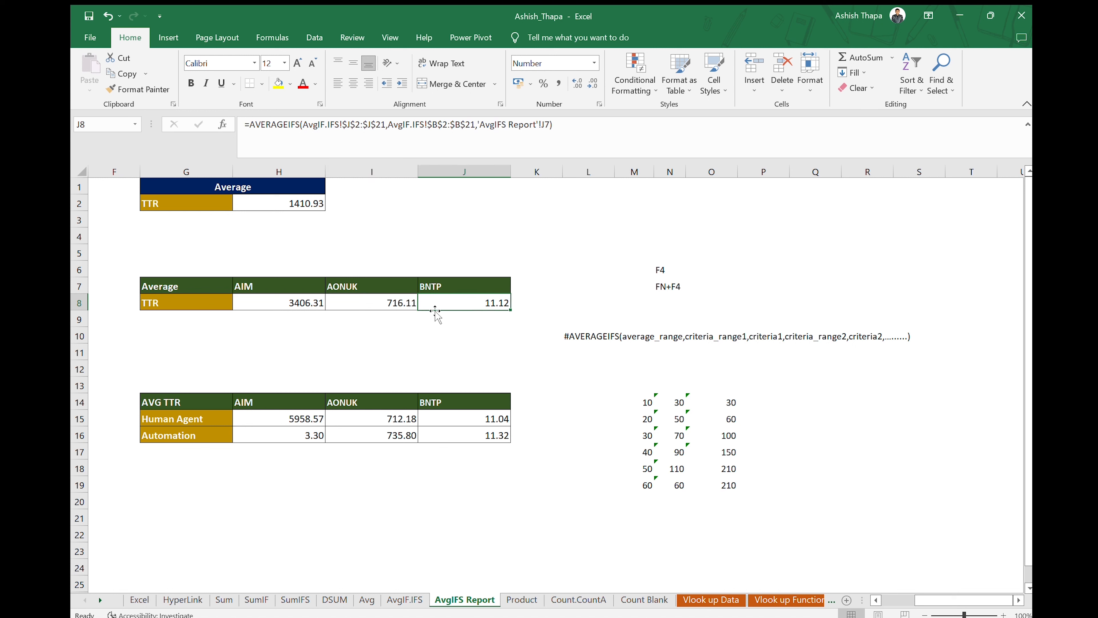
{"action": "left_click", "coordinate": [345, 303]}
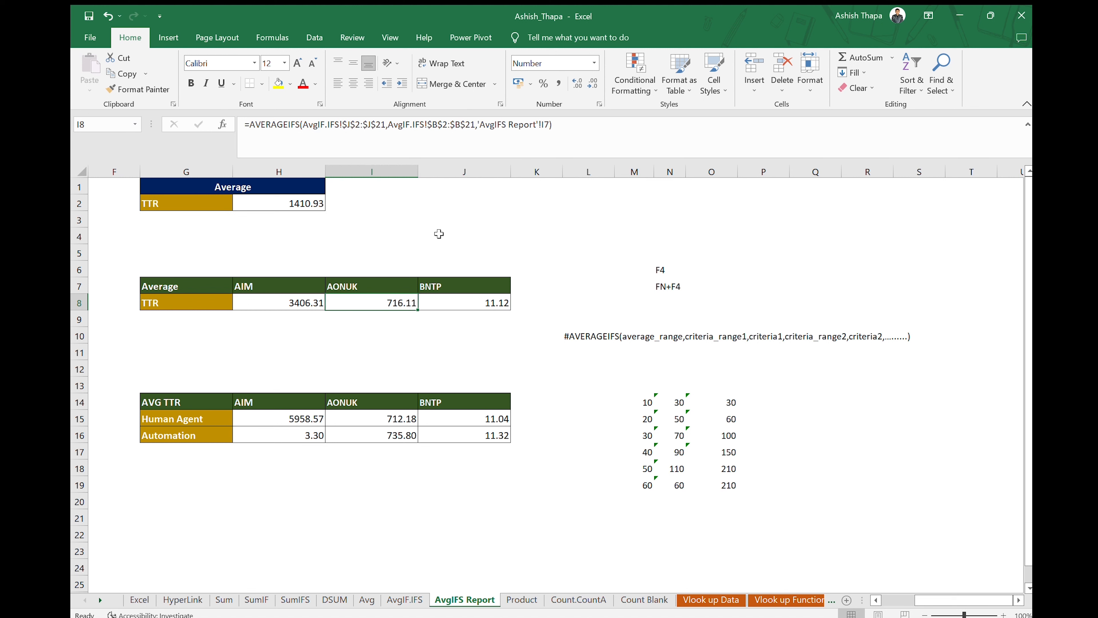
{"action": "left_click", "coordinate": [305, 298]}
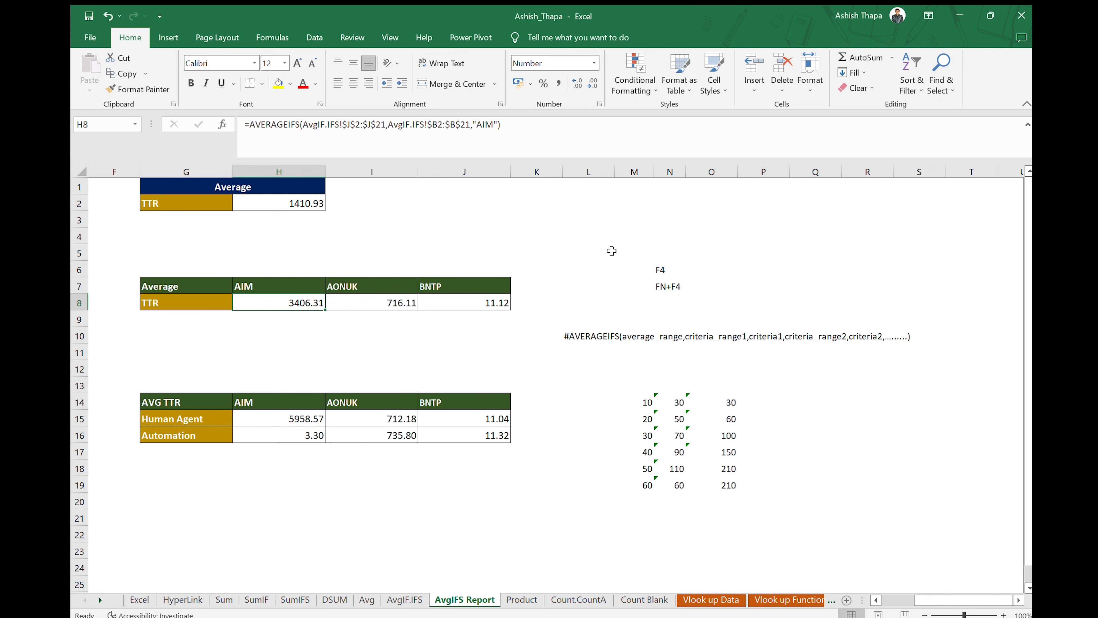
Examine the AVG TTR table's Human Agent and Automation rows under its company headers, starting from AIM in H14
{"action": "scroll", "coordinate": [346, 346], "scroll_direction": "down", "scroll_amount": 3}
{"action": "left_click", "coordinate": [363, 320]}
{"action": "scroll", "coordinate": [598, 325], "scroll_direction": "down", "scroll_amount": 2}
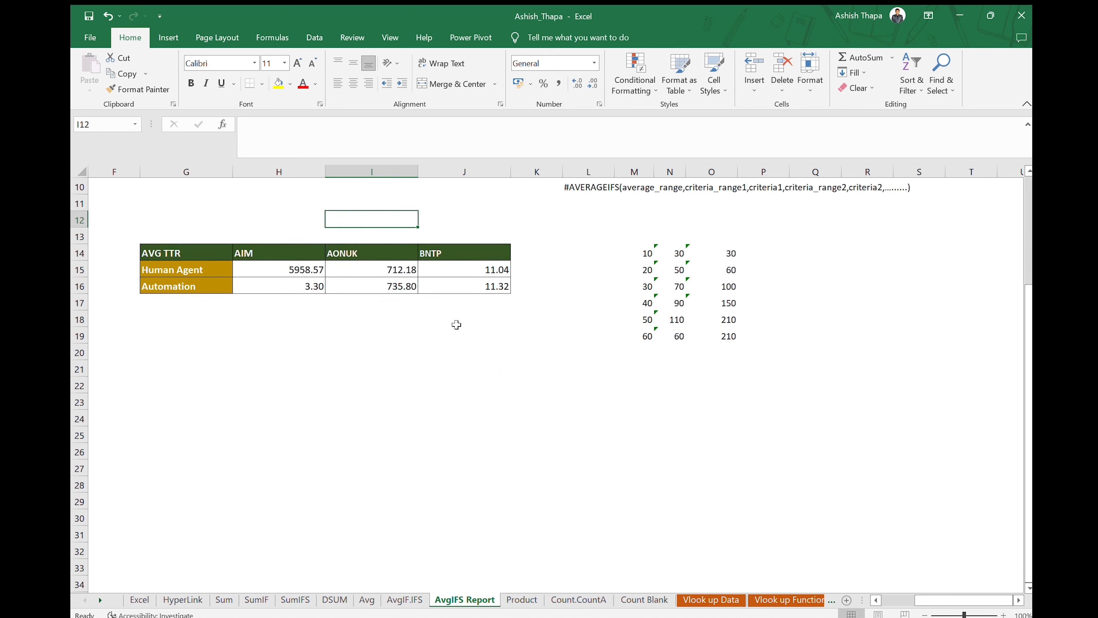
{"action": "scroll", "coordinate": [456, 324], "scroll_direction": "up", "scroll_amount": 1}
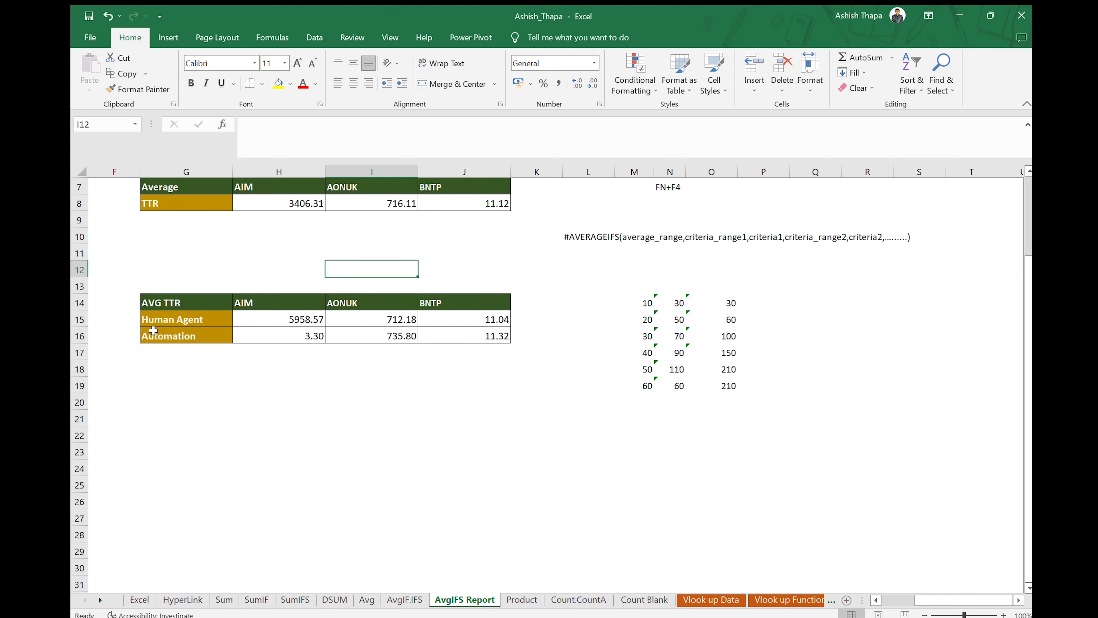
{"action": "left_click", "coordinate": [247, 302]}
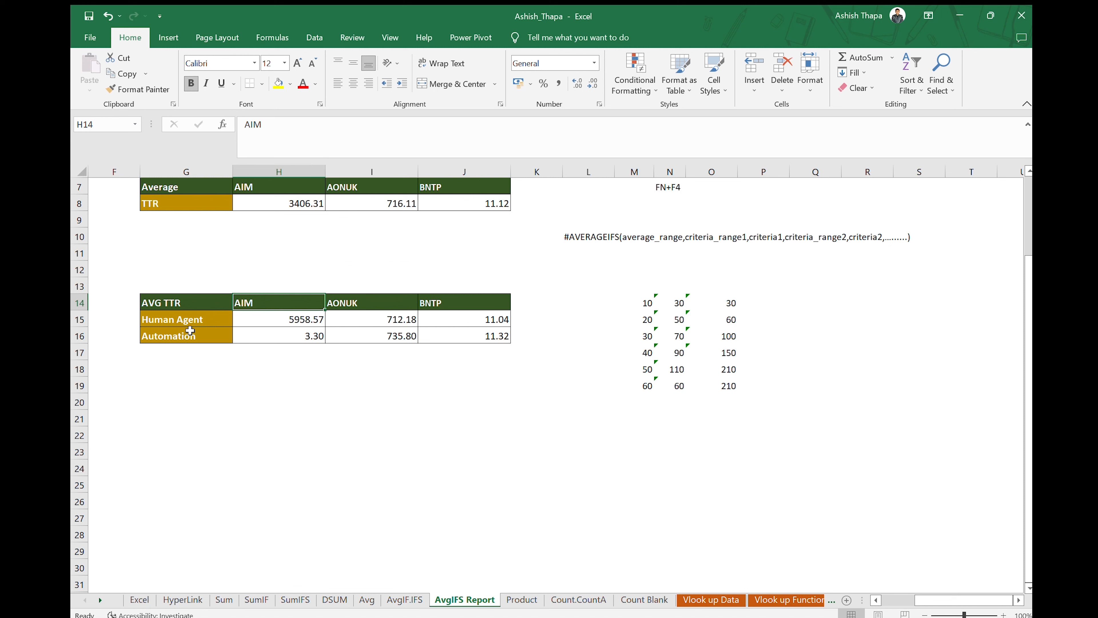
Compare AIM rows resolved by Human Agent with AIM rows resolved by Automation in the AvgIF.IFS data, starting from the report's Human Agent row
{"action": "left_click", "coordinate": [166, 320]}
{"action": "left_click", "coordinate": [395, 600]}
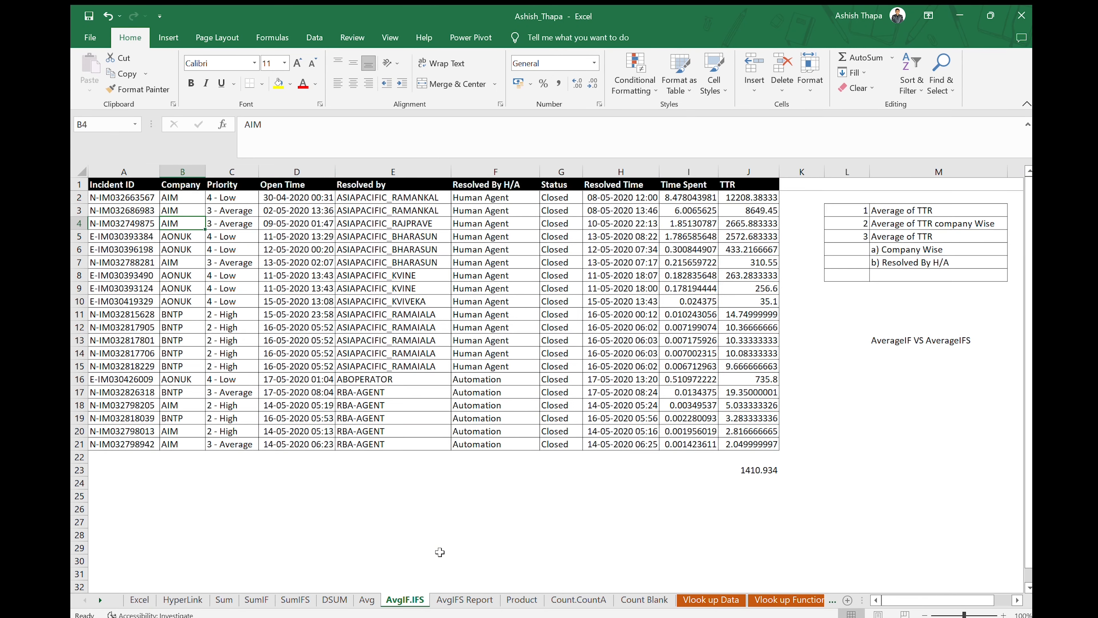
{"action": "left_click", "coordinate": [182, 207]}
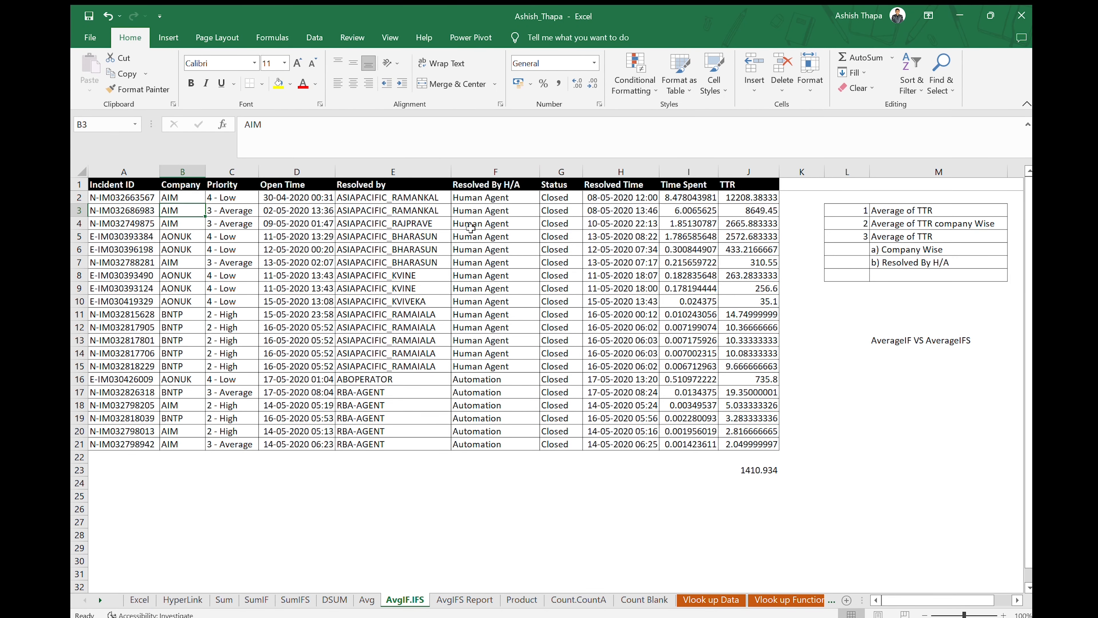
{"action": "left_click", "coordinate": [482, 198]}
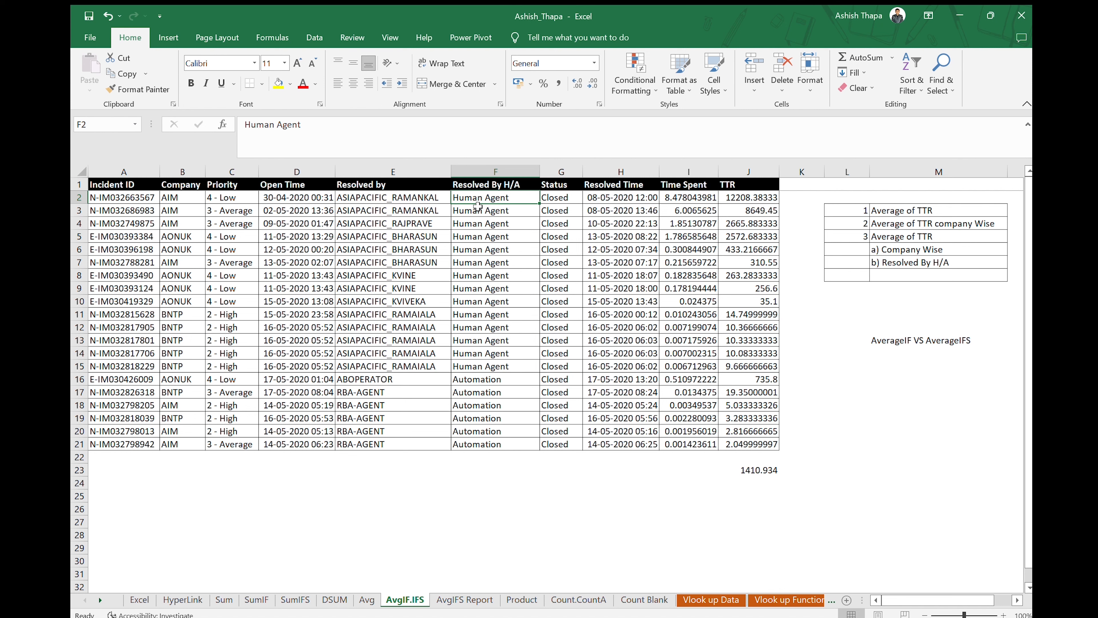
{"action": "left_click", "coordinate": [178, 405]}
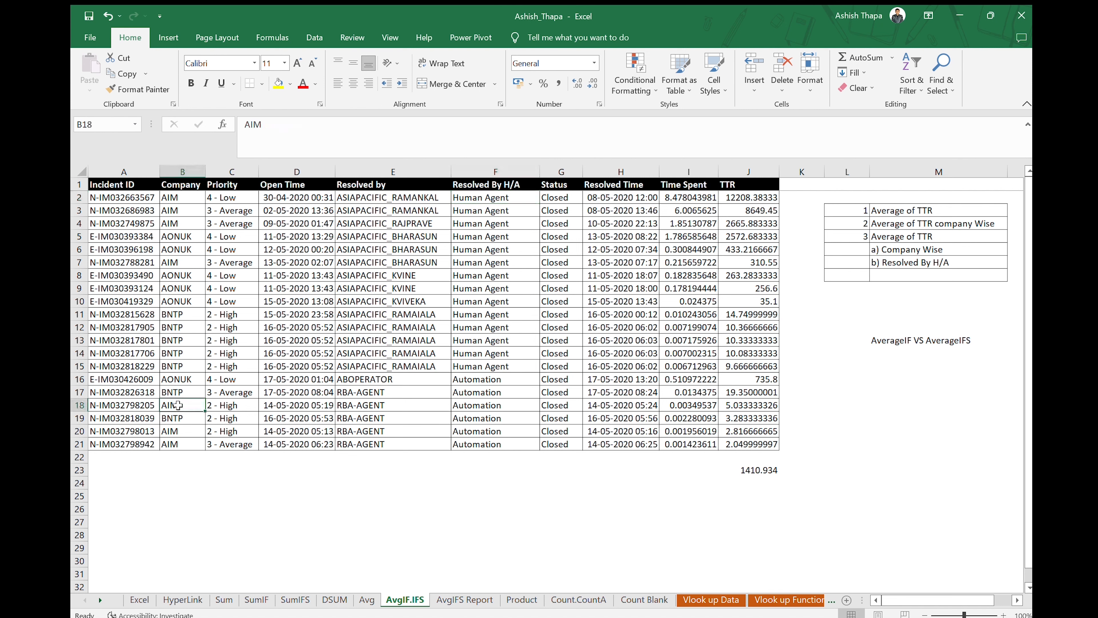
{"action": "left_click", "coordinate": [476, 405]}
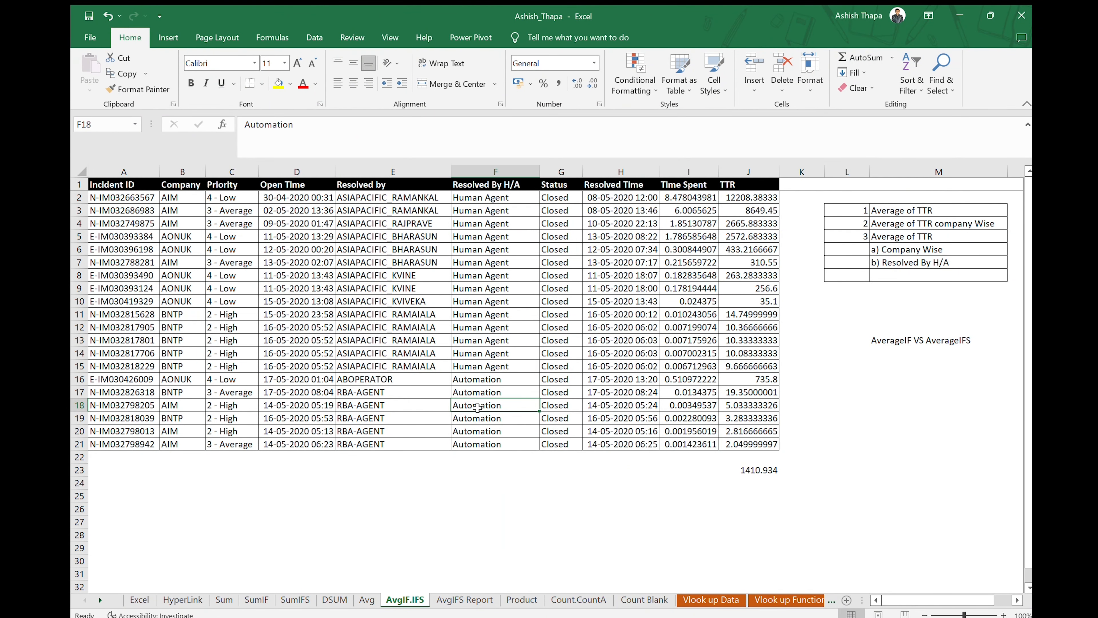
{"action": "left_click", "coordinate": [178, 406]}
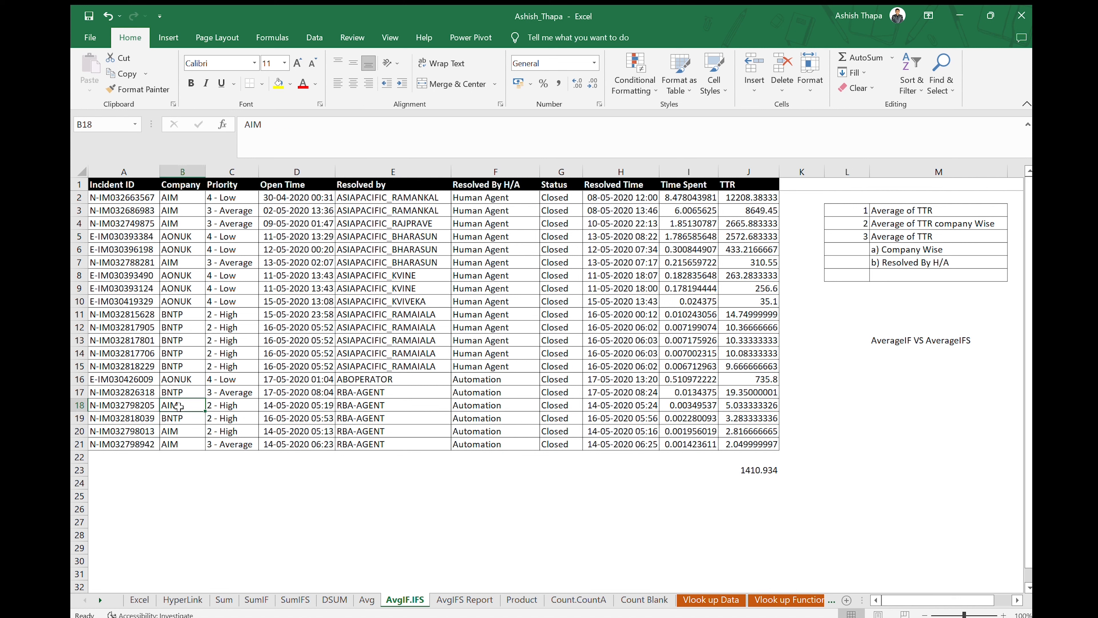
{"action": "left_click", "coordinate": [454, 404]}
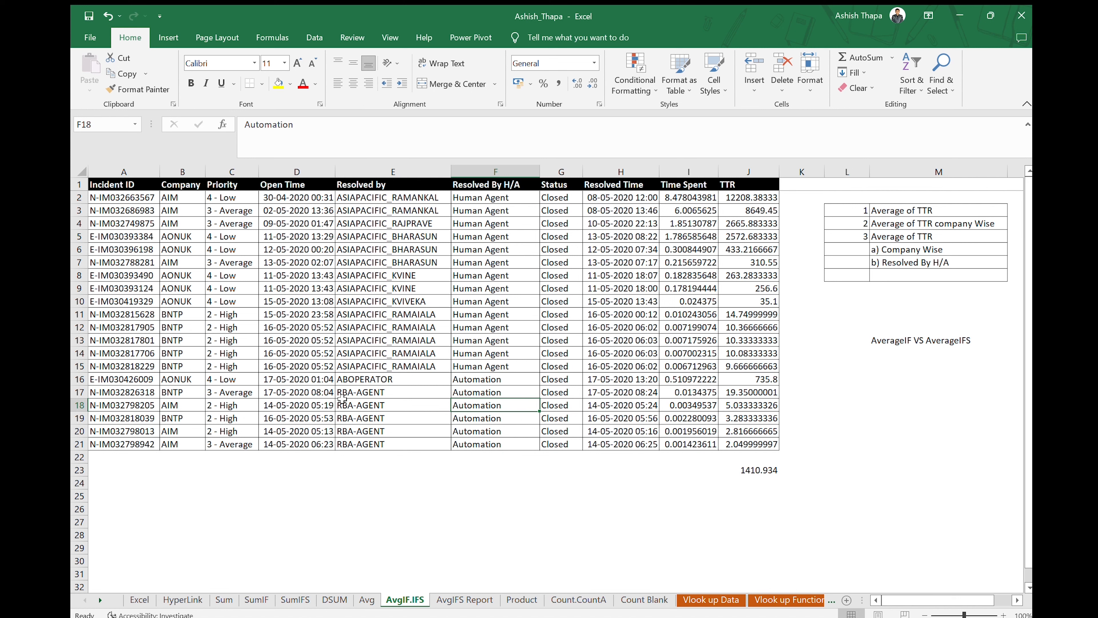
{"action": "left_click", "coordinate": [181, 405]}
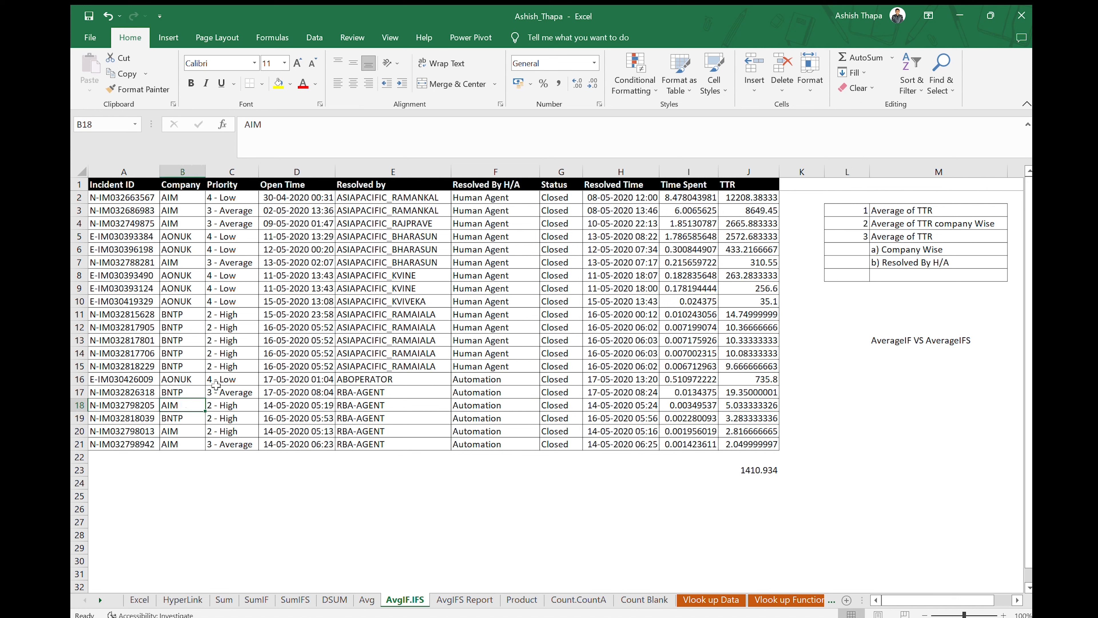
Match the AIM Human Agent rows to their TTR values in column J, then return to the AvgIFS Report sheet
{"action": "left_click", "coordinate": [191, 222]}
{"action": "left_click", "coordinate": [481, 225]}
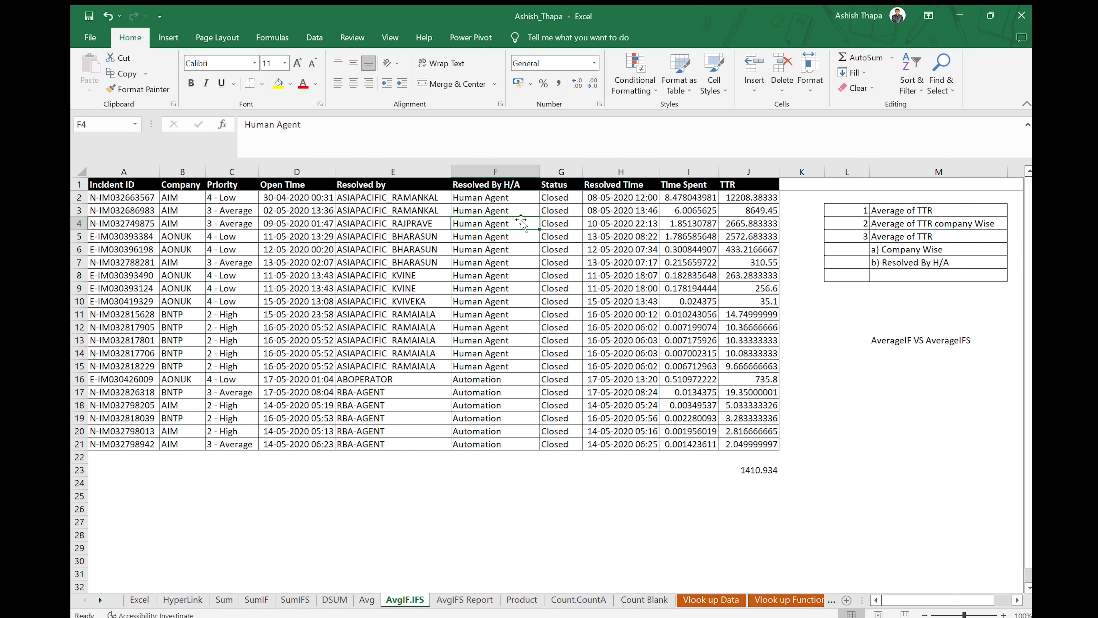
{"action": "left_click", "coordinate": [738, 197]}
{"action": "left_click", "coordinate": [736, 219]}
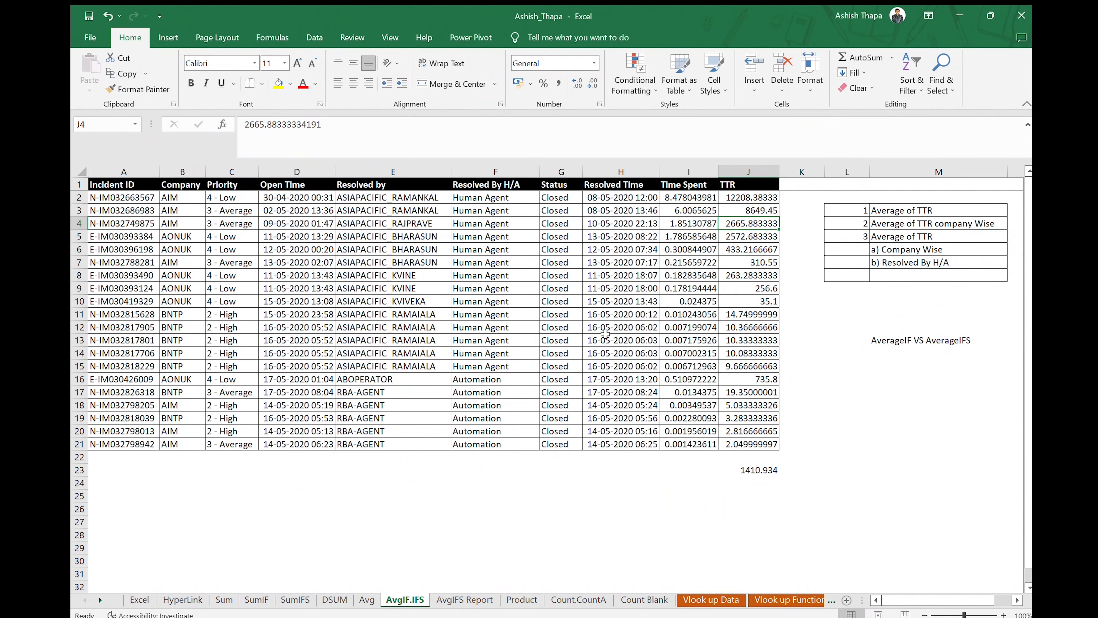
{"action": "left_click", "coordinate": [457, 588]}
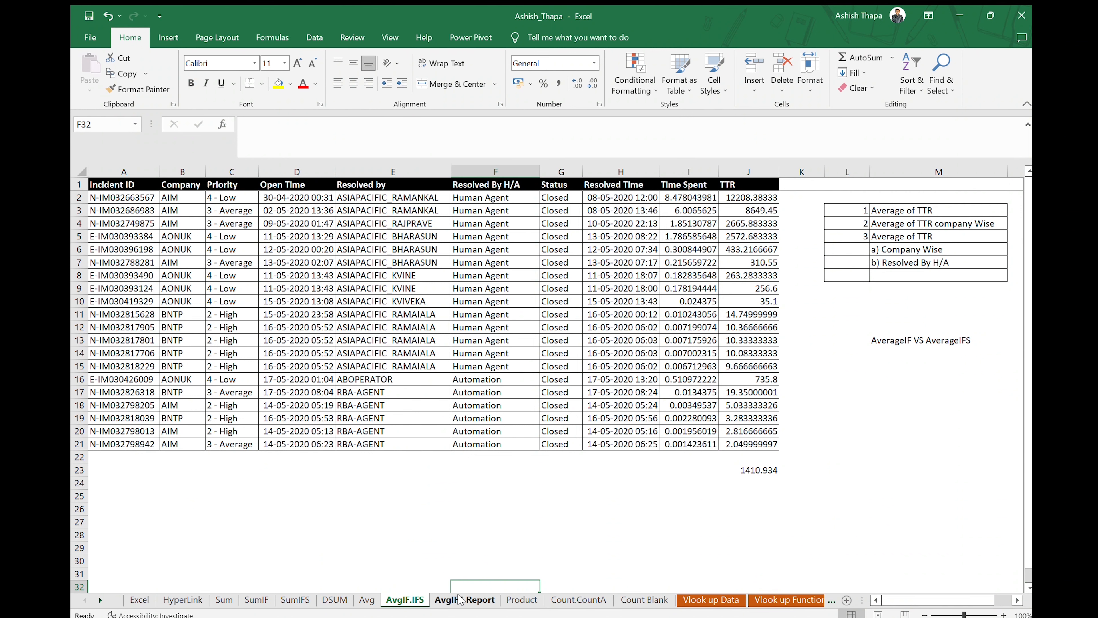
{"action": "left_click", "coordinate": [460, 599]}
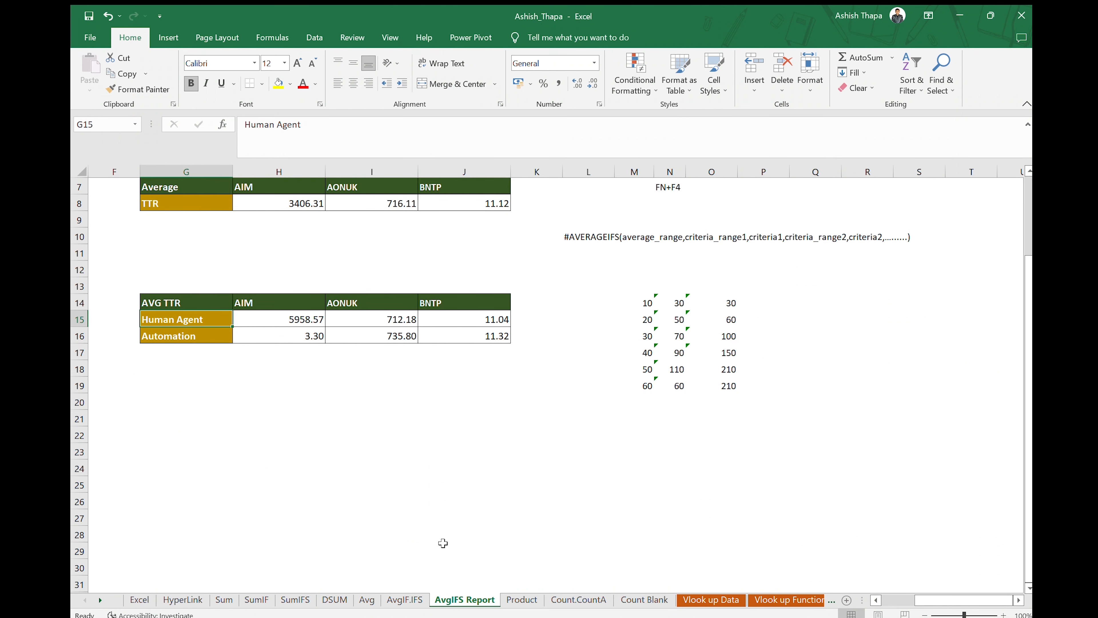
Trace the average range, Company range, H14 criterion and "Human Agent" criterion in H15's AVERAGEIFS formula
{"action": "left_click", "coordinate": [291, 318]}
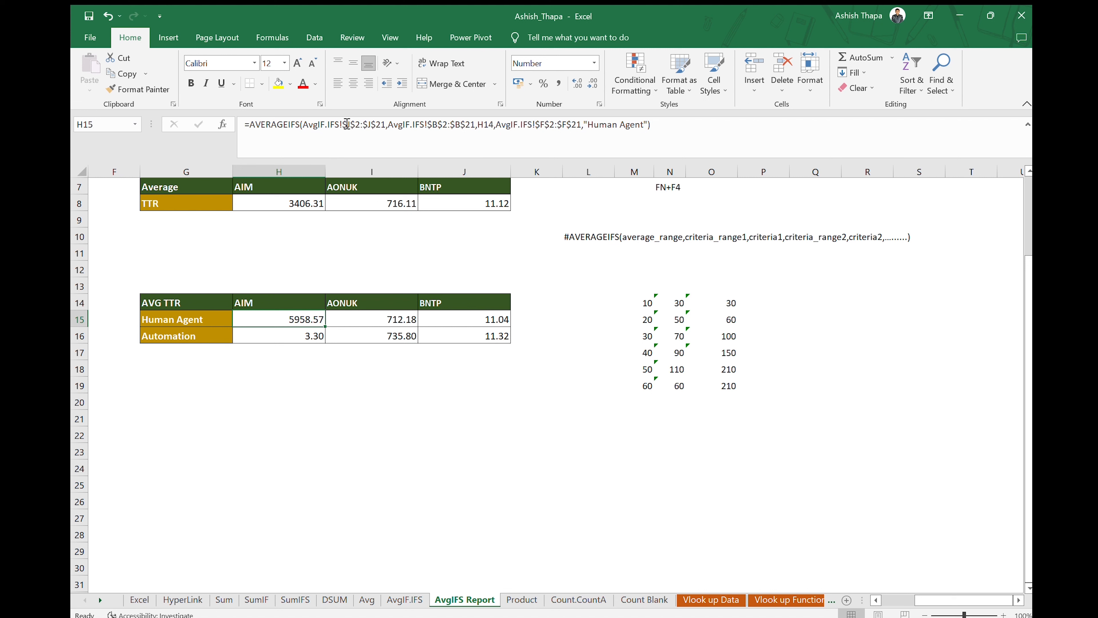
{"action": "left_click_drag", "start_coordinate": [350, 125], "coordinate": [389, 126]}
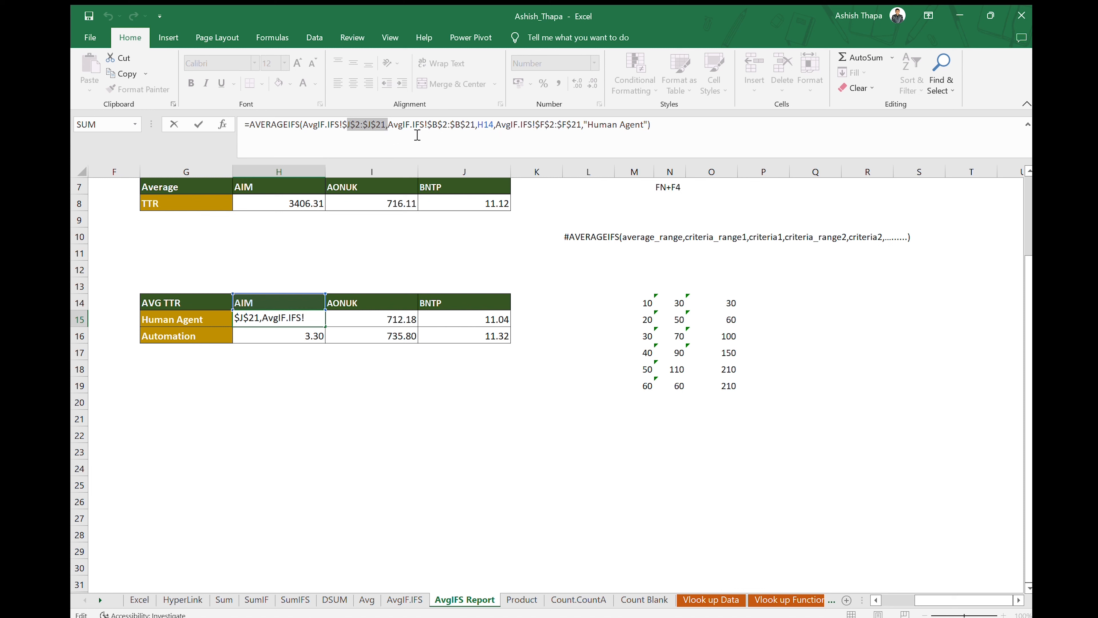
{"action": "left_click", "coordinate": [418, 125]}
{"action": "left_click", "coordinate": [456, 124]}
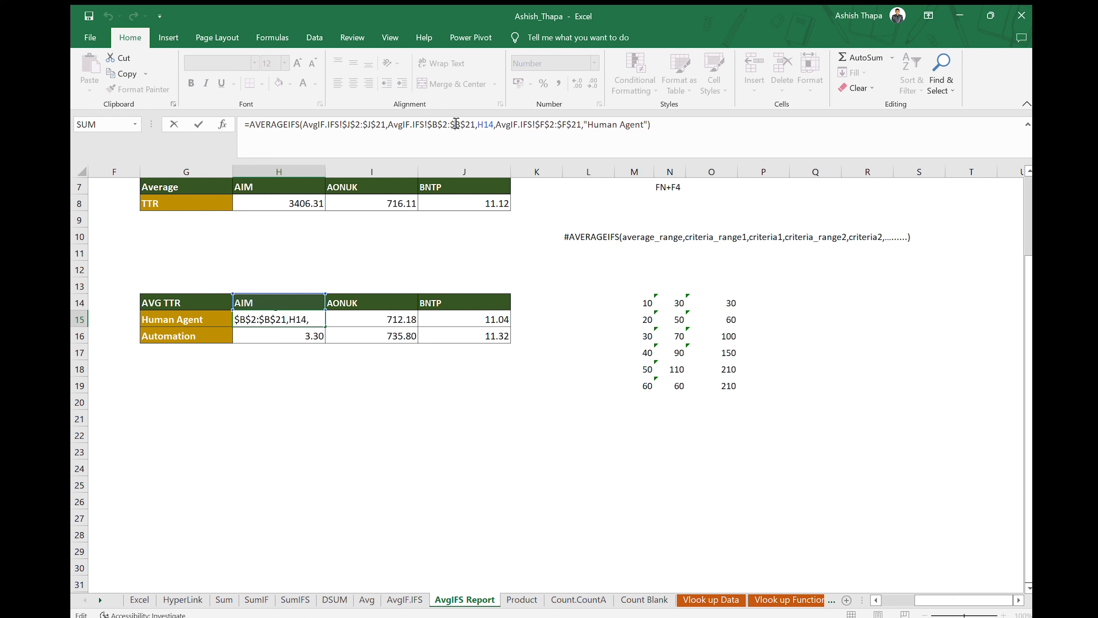
{"action": "left_click_drag", "start_coordinate": [427, 126], "coordinate": [474, 126]}
{"action": "left_click", "coordinate": [484, 129]}
{"action": "left_click_drag", "start_coordinate": [544, 129], "coordinate": [634, 126]}
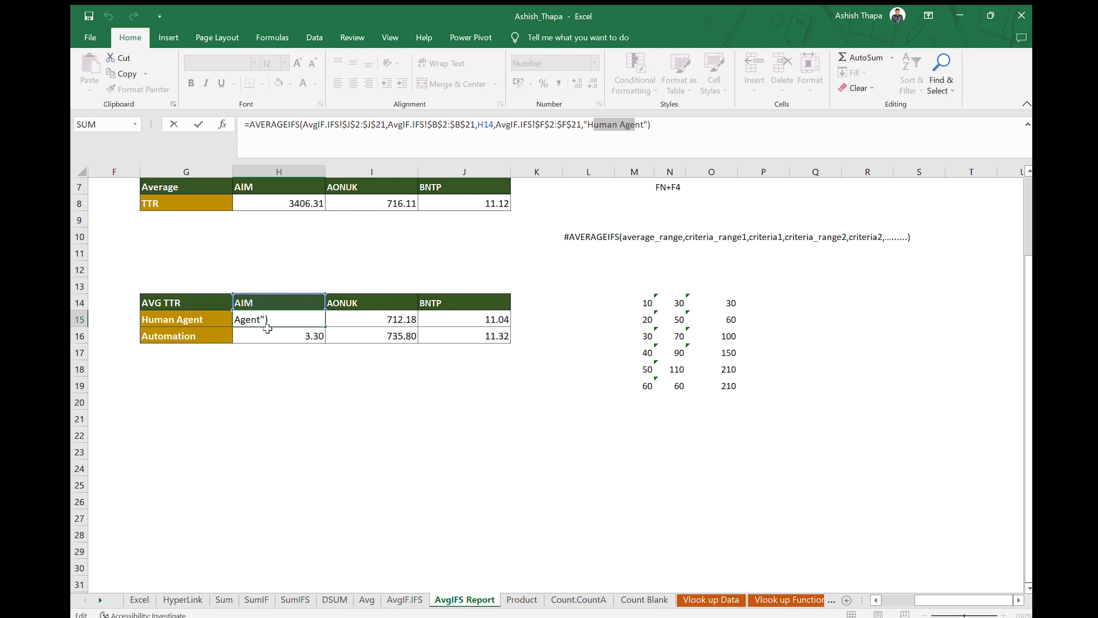
{"action": "left_click", "coordinate": [622, 142]}
Match the H14 reference in H15's formula to the AIM header cell, leaving the formula as it is
{"action": "left_click", "coordinate": [485, 127]}
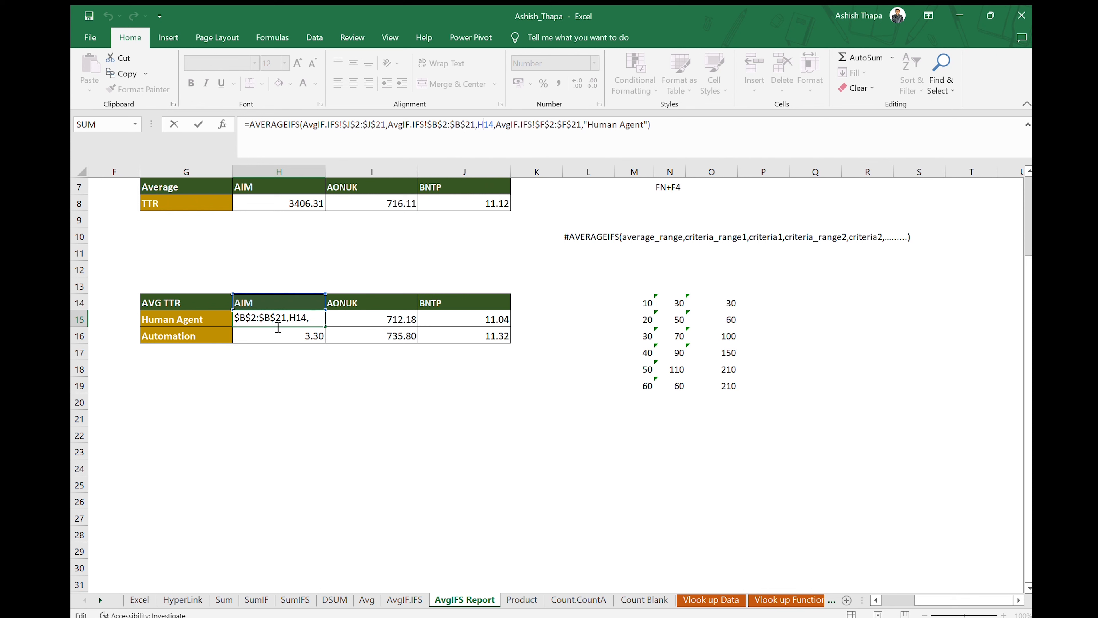
{"action": "left_click", "coordinate": [281, 300]}
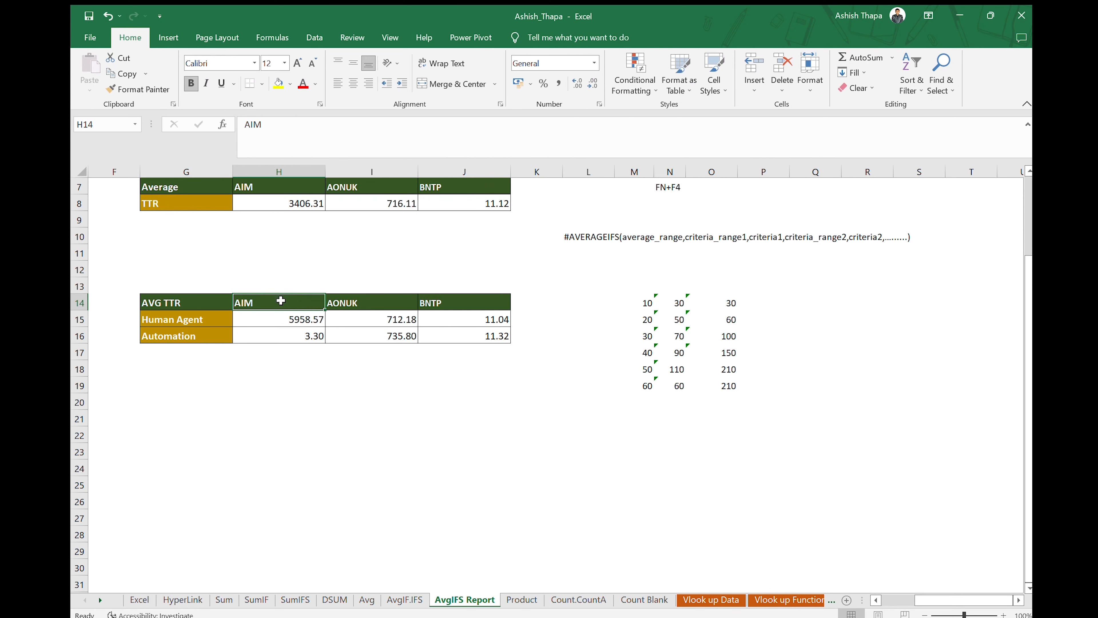
{"action": "left_click", "coordinate": [277, 319]}
{"action": "left_click", "coordinate": [482, 124]}
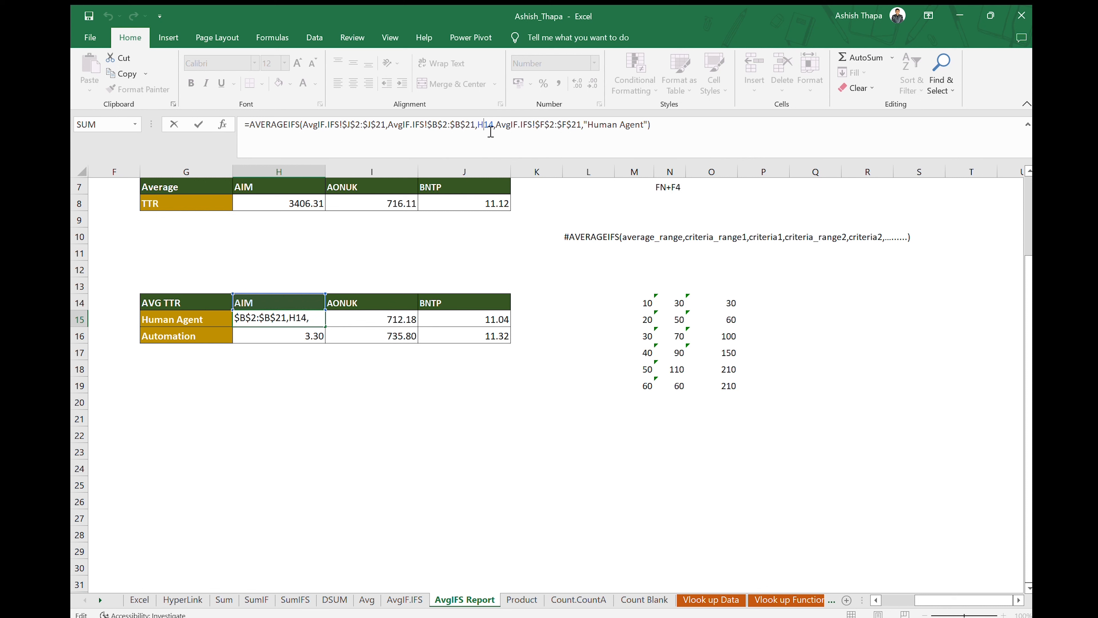
{"action": "left_click", "coordinate": [483, 139]}
{"action": "left_click", "coordinate": [670, 127]}
{"action": "key", "text": "Return"}
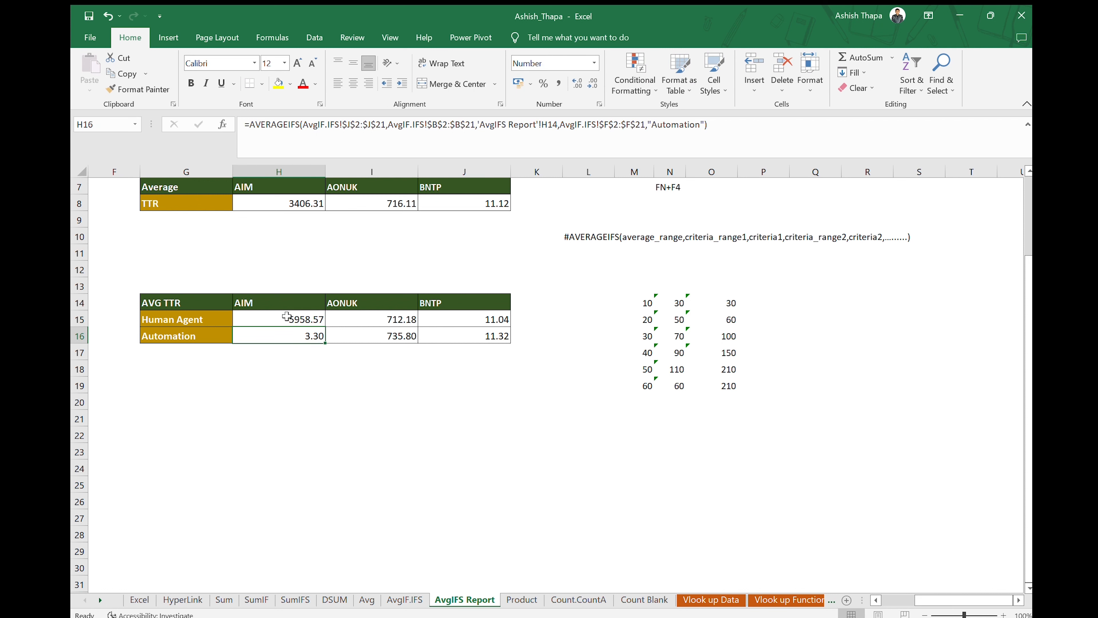
Clear the Human Agent averages in I15:J15 and refill them by copying H15's header-referenced AVERAGEIFS formula across
{"action": "left_click_drag", "start_coordinate": [347, 322], "coordinate": [436, 322]}
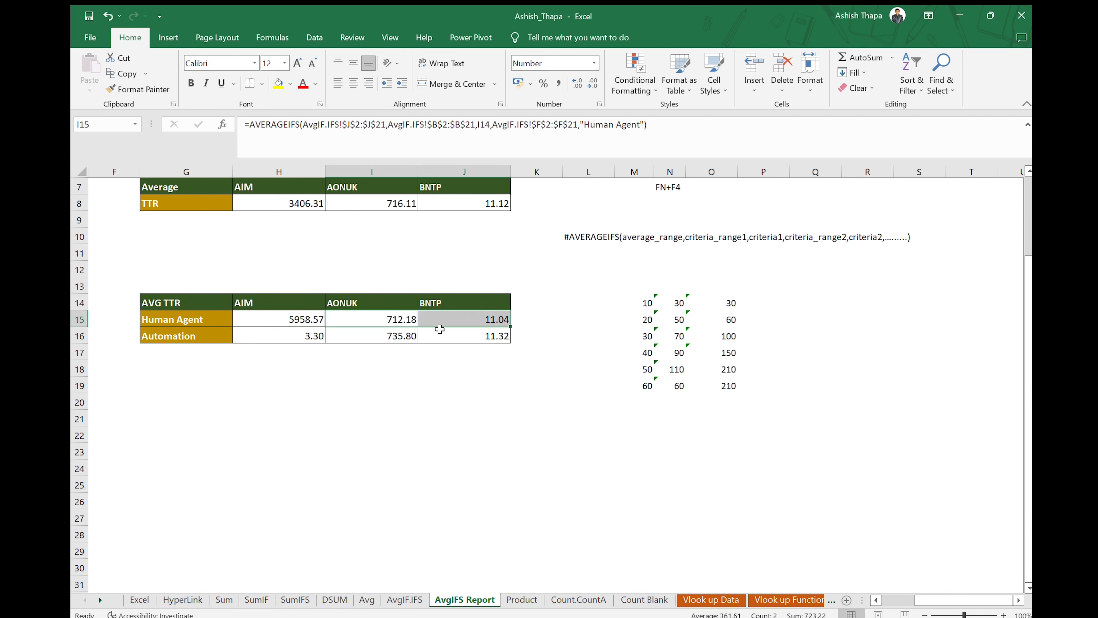
{"action": "key", "text": "Delete"}
{"action": "left_click", "coordinate": [304, 321]}
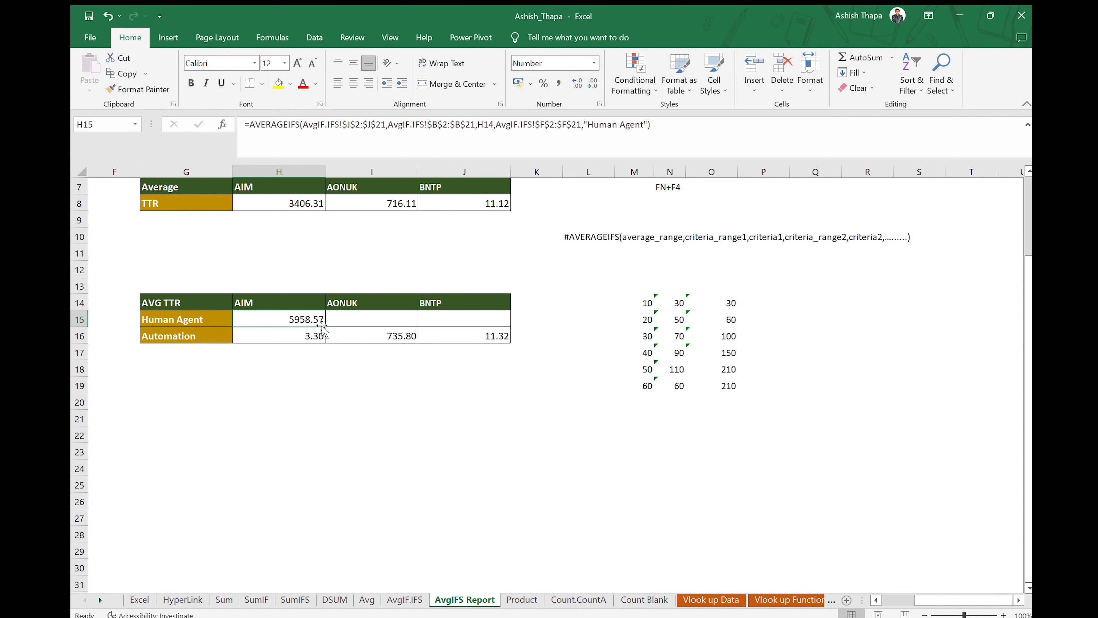
{"action": "left_click_drag", "start_coordinate": [325, 324], "coordinate": [503, 329]}
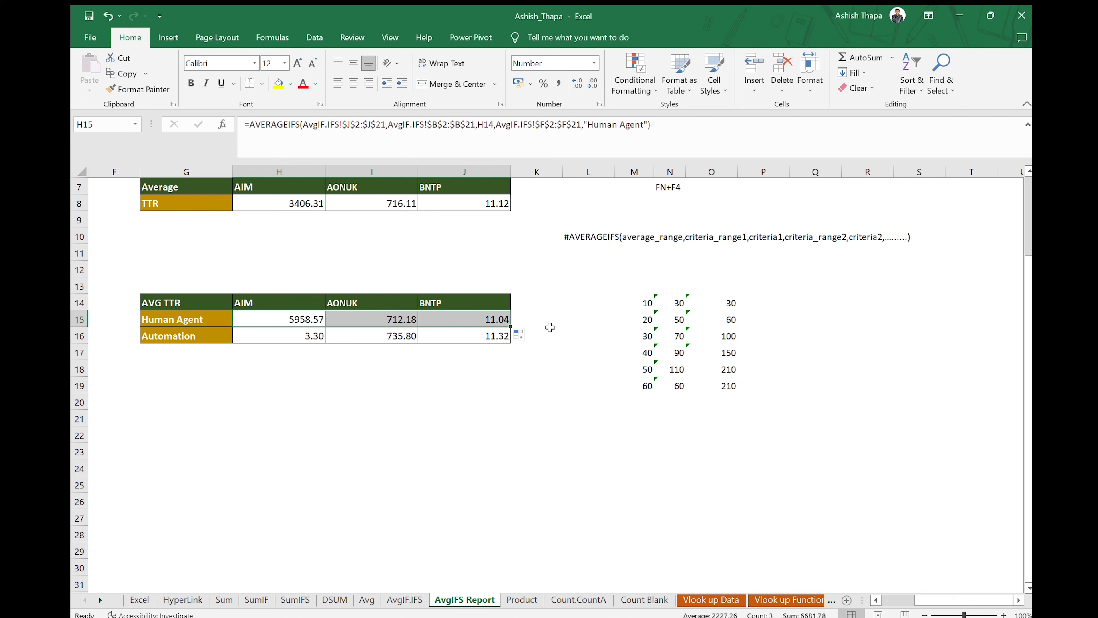
{"action": "left_click", "coordinate": [382, 366]}
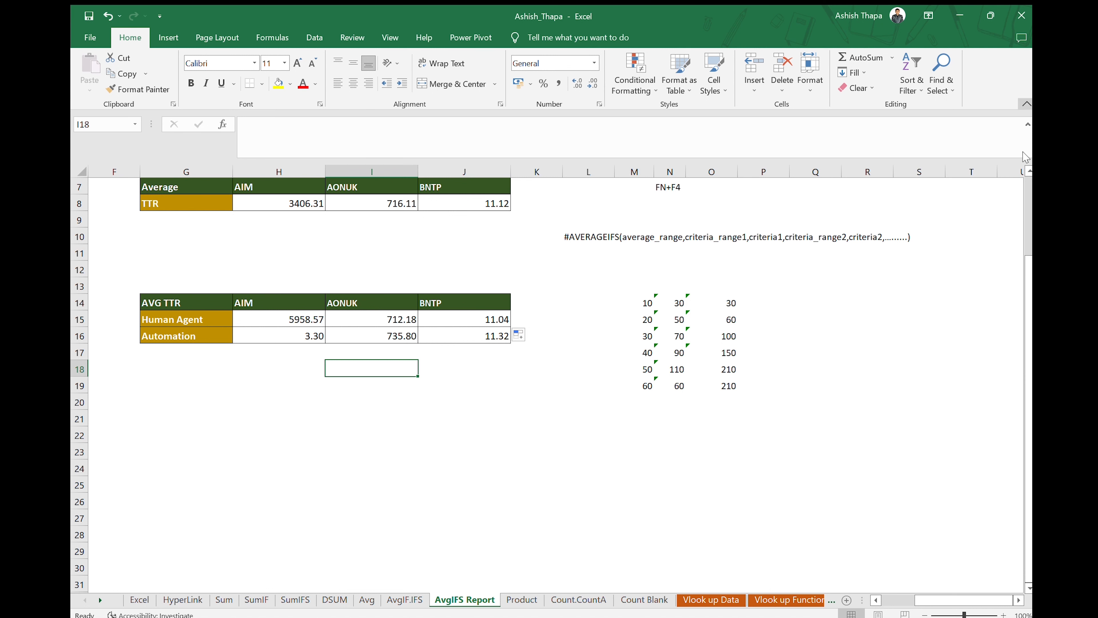
Replace the H14 reference in H15's AVERAGEIFS formula with the quoted criterion "Aim"
{"action": "left_click", "coordinate": [309, 318]}
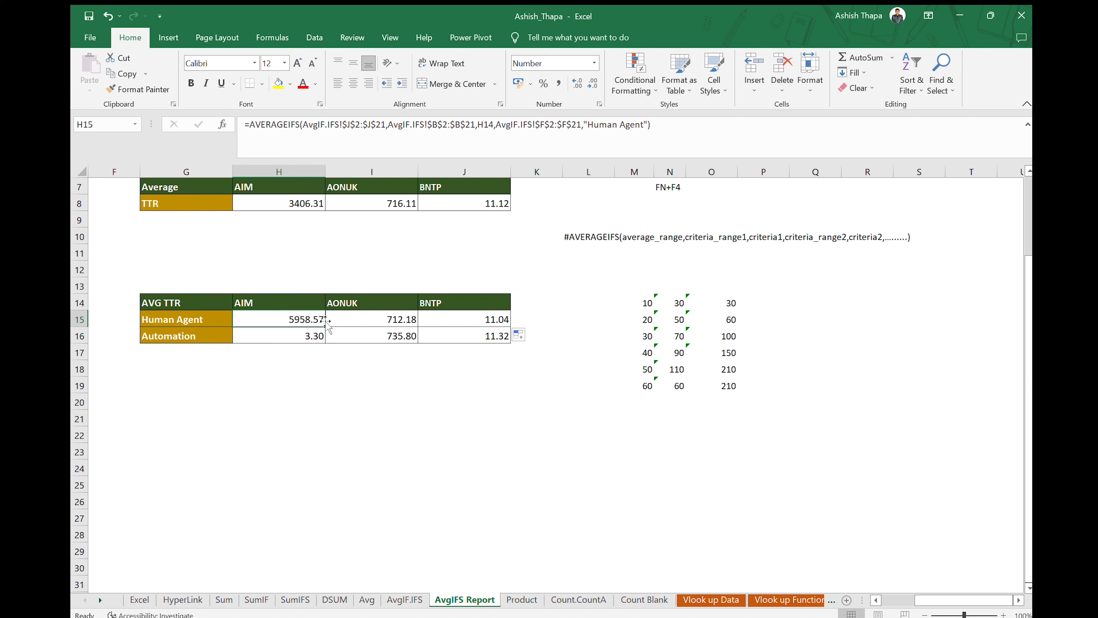
{"action": "left_click", "coordinate": [484, 131]}
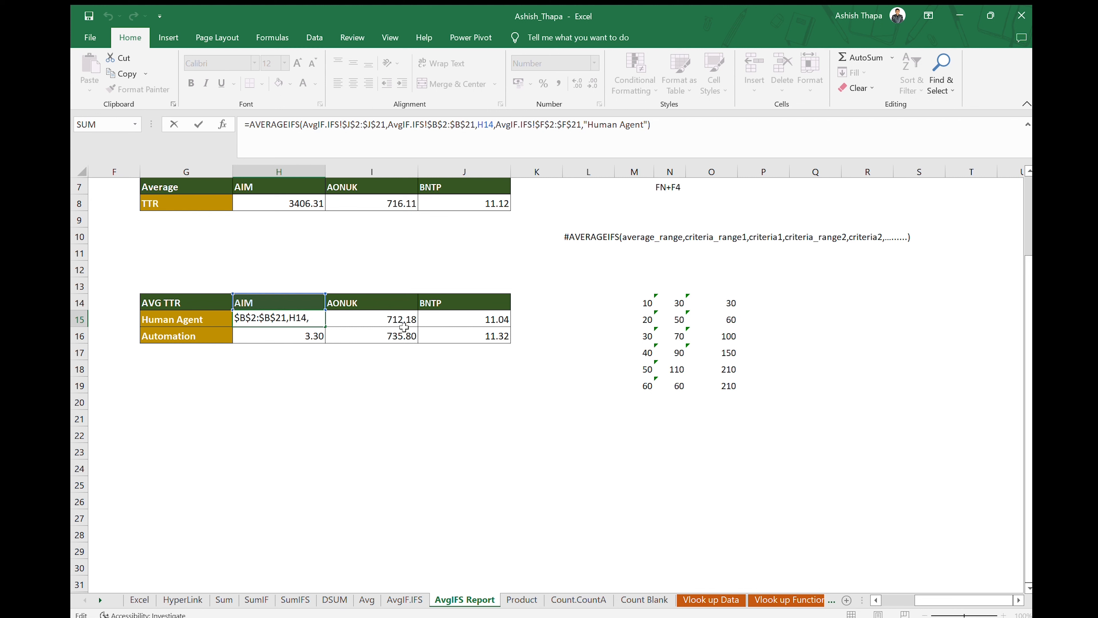
{"action": "left_click", "coordinate": [494, 125]}
{"action": "key", "text": "BackSpace"}
{"action": "key", "text": "BackSpace"}
{"action": "key", "text": "BackSpace"}
{"action": "type", "text": "\"Aim\""}
{"action": "key", "text": "Return"}
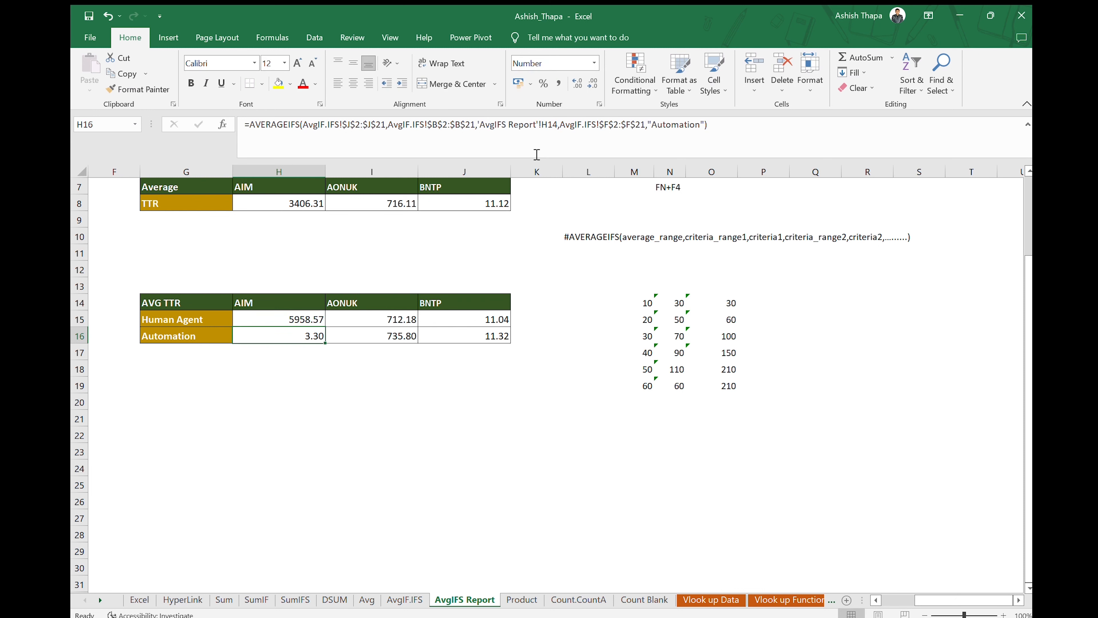
{"action": "left_click", "coordinate": [302, 319]}
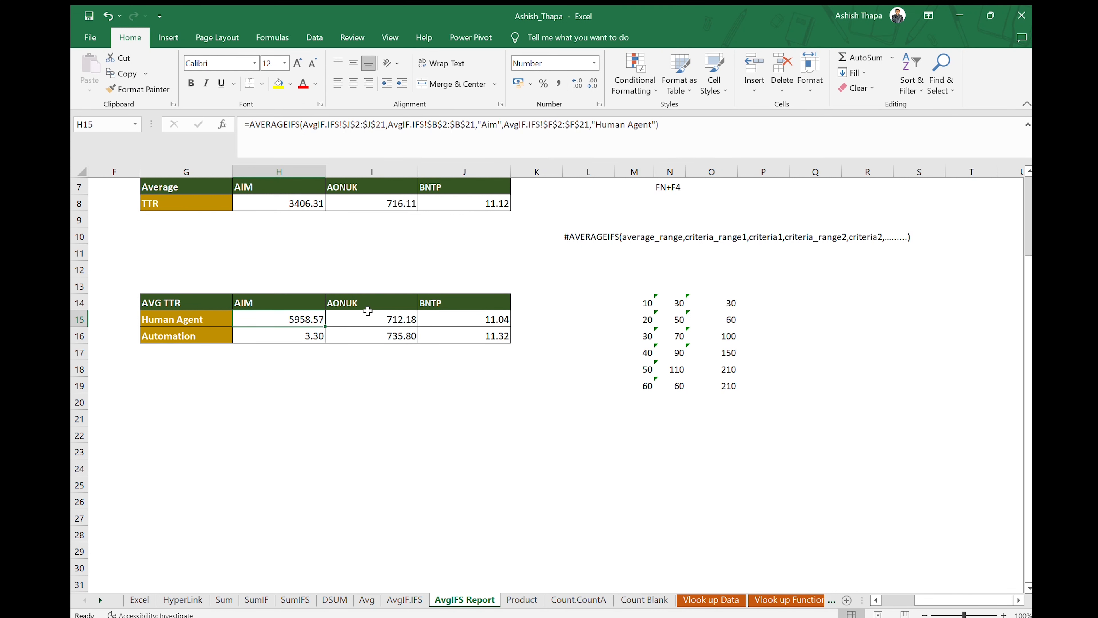
Clear the AONUK and BNTP Human Agent averages in I15:J15, then fill H15's "Aim" formula across to J15
{"action": "left_click", "coordinate": [394, 322]}
{"action": "left_click_drag", "start_coordinate": [393, 323], "coordinate": [452, 325]}
{"action": "key", "text": "Delete"}
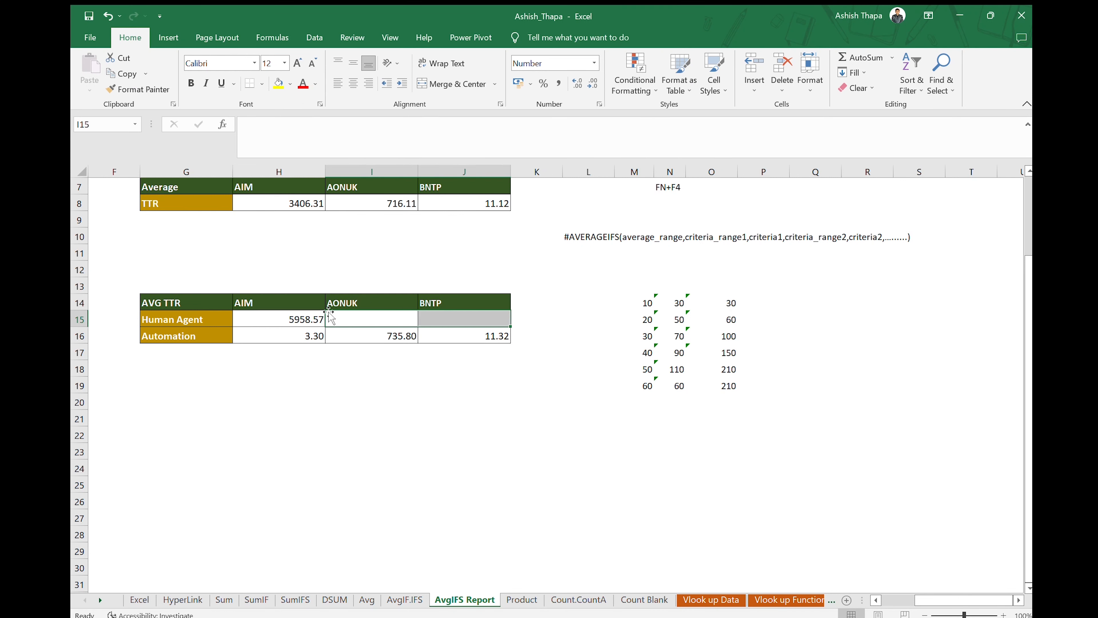
{"action": "left_click", "coordinate": [309, 325]}
{"action": "left_click_drag", "start_coordinate": [325, 327], "coordinate": [474, 328]}
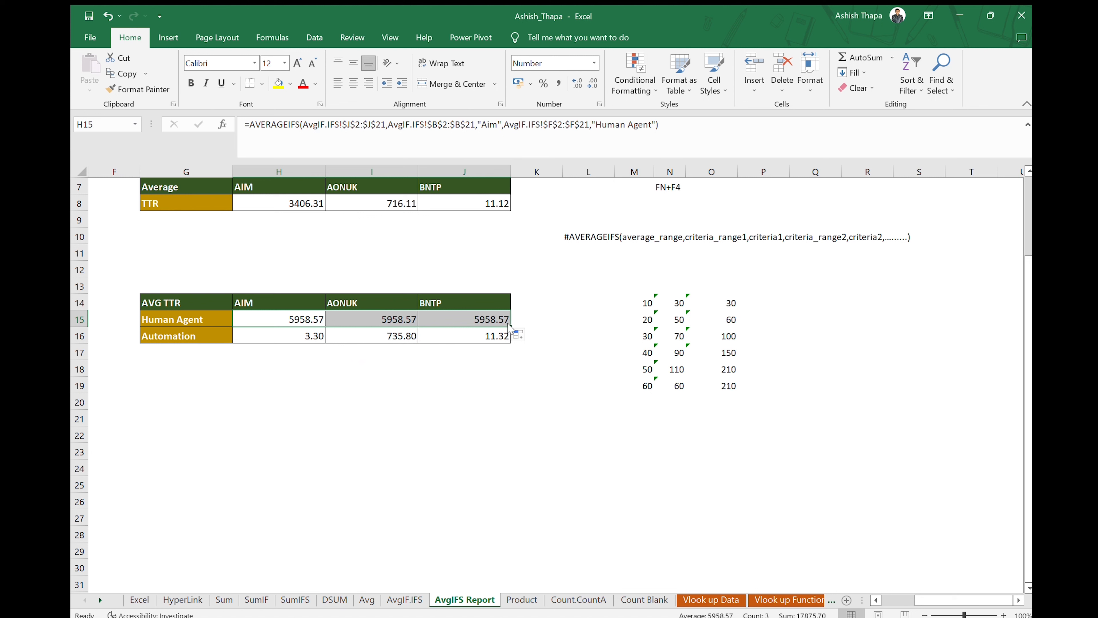
Empty I15:J15 again and repeat the fill of H15's hardcoded "Aim" formula through the BNTP column
{"action": "left_click_drag", "start_coordinate": [514, 320], "coordinate": [455, 320]}
{"action": "key", "text": "Escape"}
{"action": "key", "text": "Delete"}
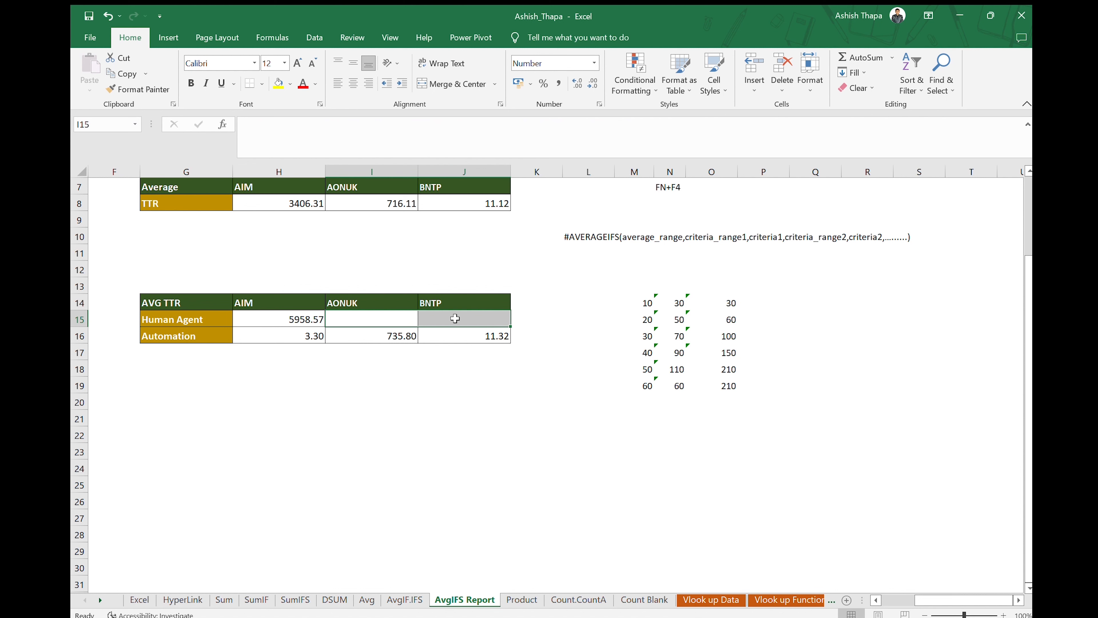
{"action": "left_click", "coordinate": [315, 320]}
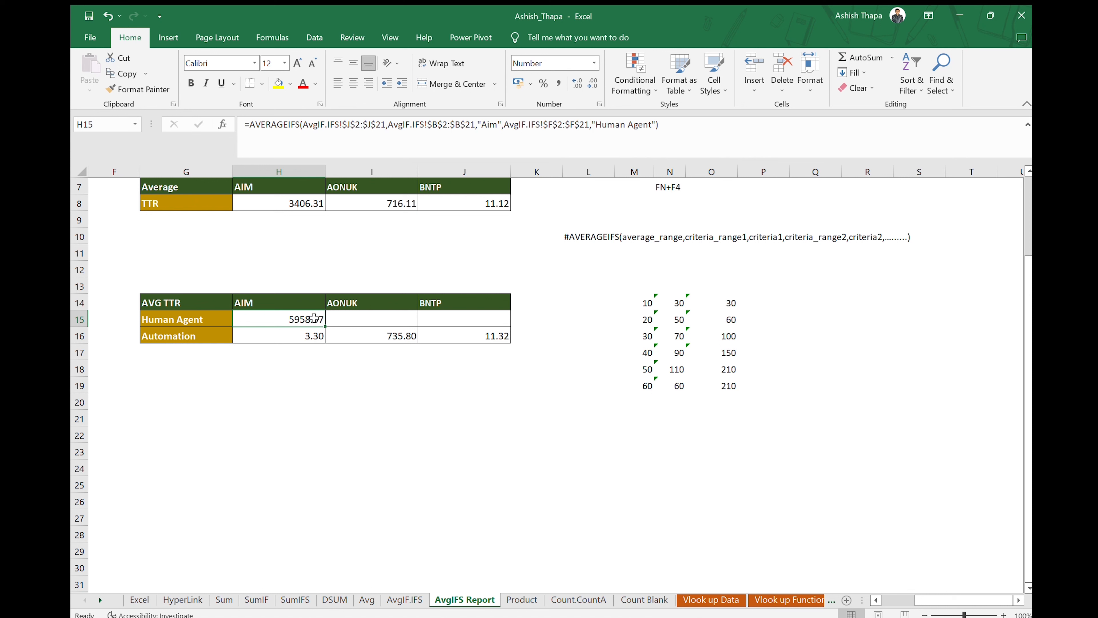
{"action": "left_click_drag", "start_coordinate": [315, 318], "coordinate": [452, 319]}
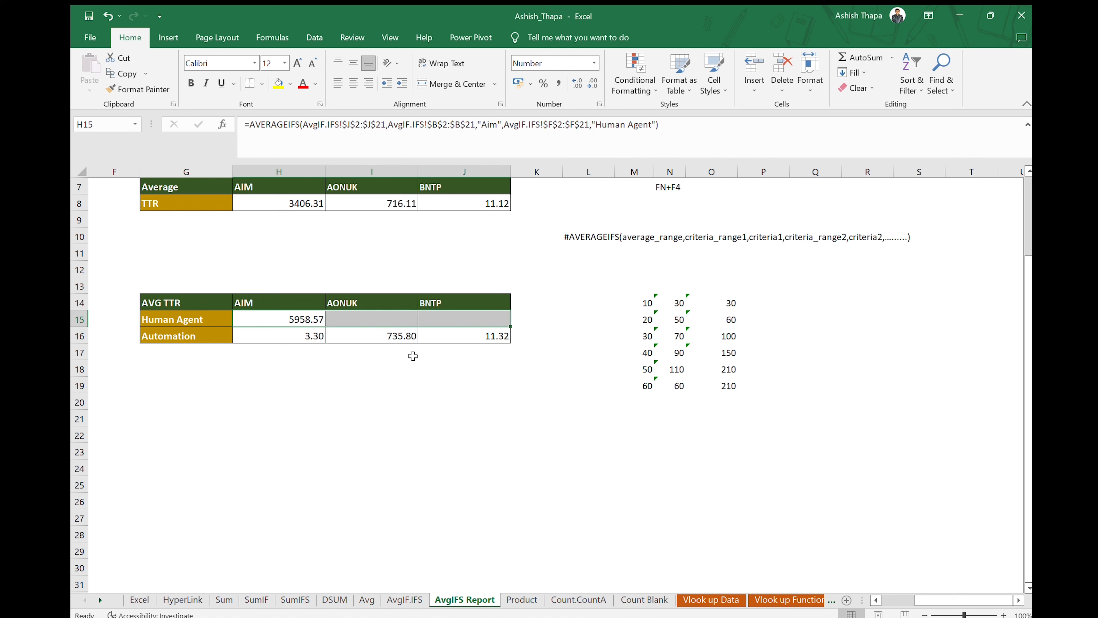
{"action": "left_click", "coordinate": [312, 314]}
{"action": "left_click_drag", "start_coordinate": [325, 327], "coordinate": [508, 328]}
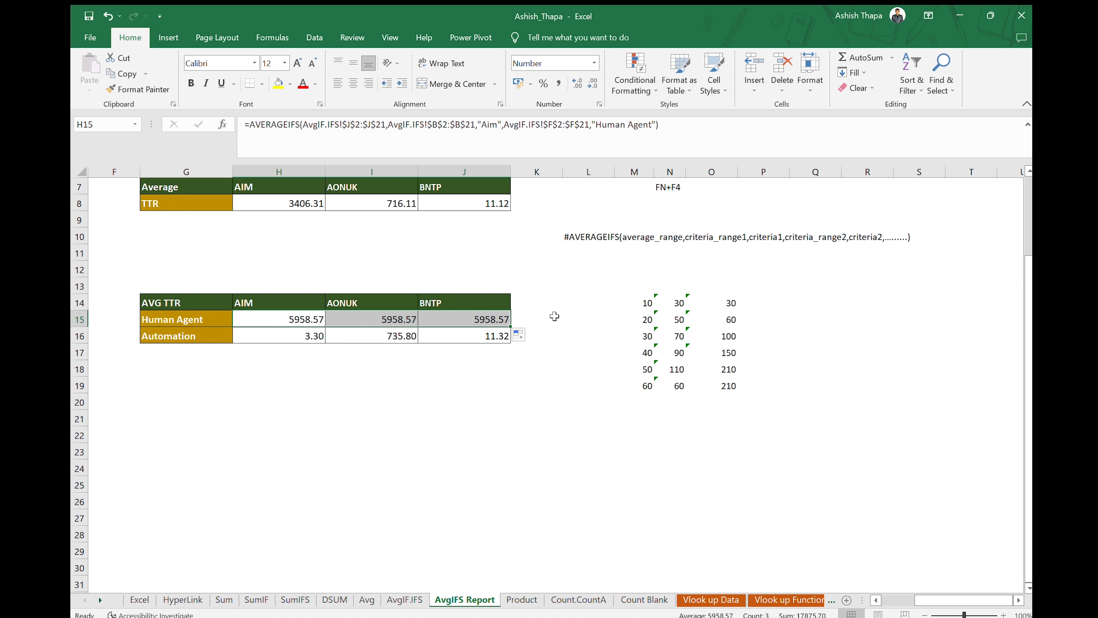
Clear the AONUK and BNTP Human Agent averages in I15:J15
{"action": "left_click", "coordinate": [533, 339]}
{"action": "left_click_drag", "start_coordinate": [384, 322], "coordinate": [470, 319]}
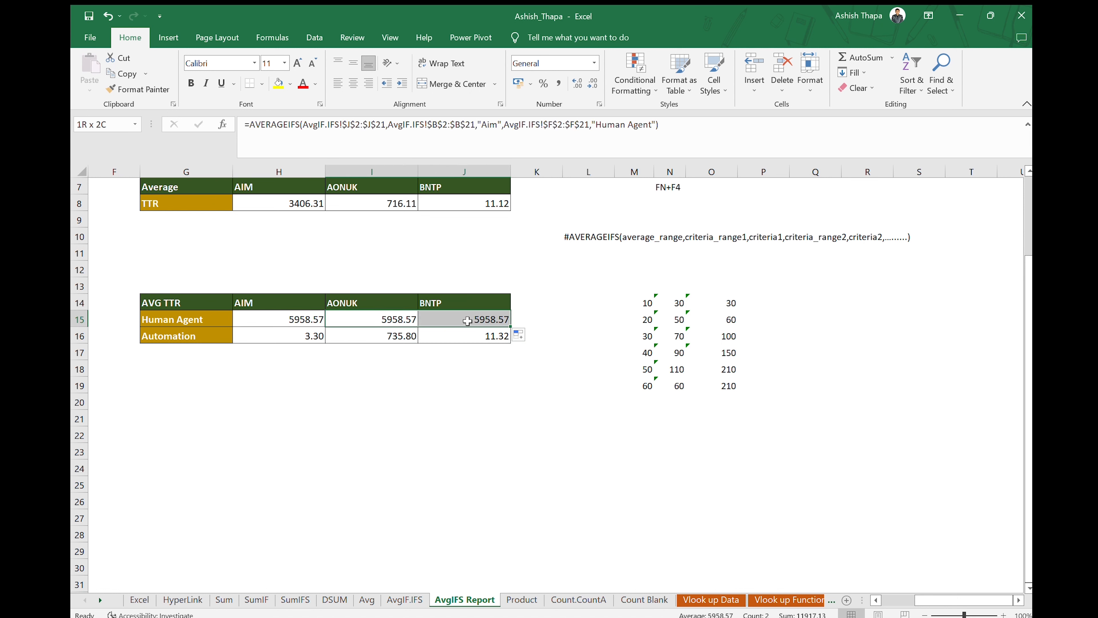
{"action": "key", "text": "Delete"}
Replace the quoted "Aim" criterion in H15's AVERAGEIFS formula with the header reference H14
{"action": "left_click", "coordinate": [320, 322]}
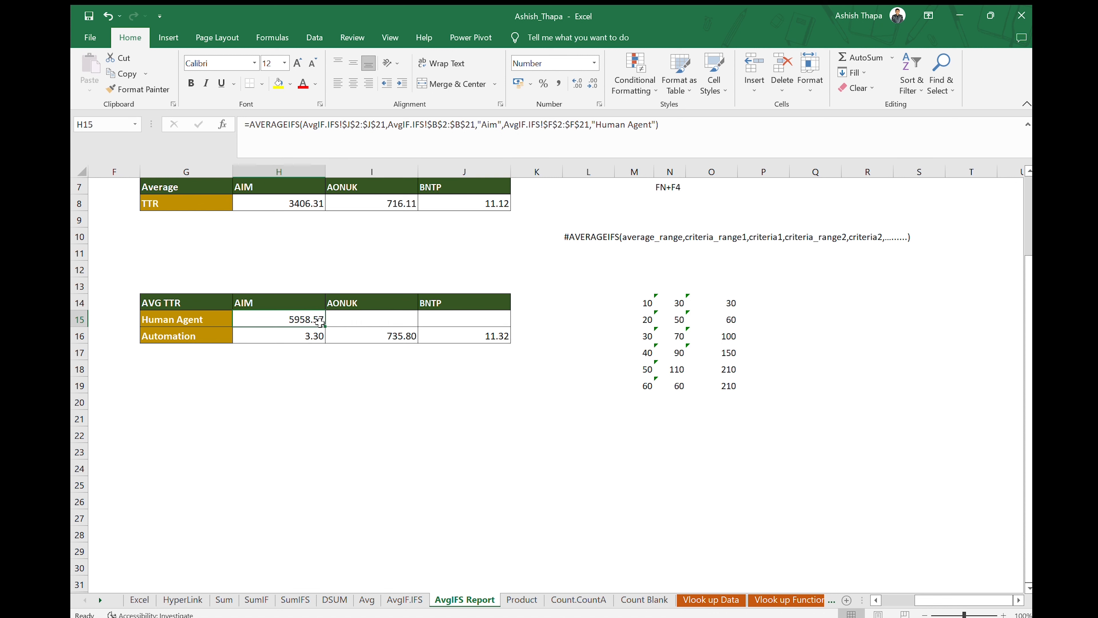
{"action": "left_click", "coordinate": [504, 125]}
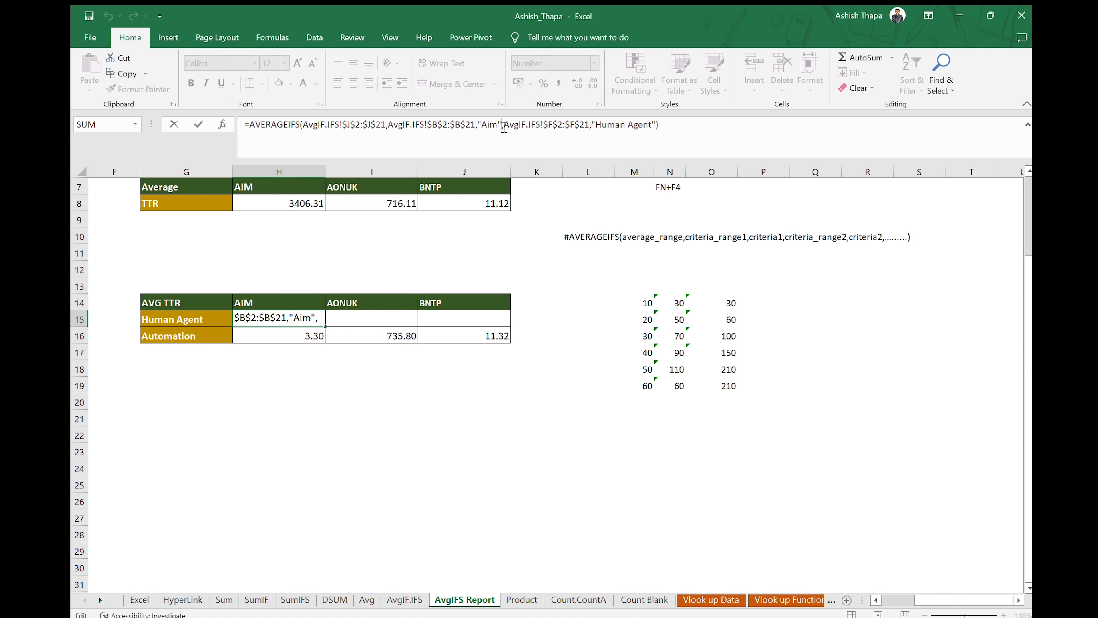
{"action": "key", "text": "BackSpace"}
{"action": "key", "text": "BackSpace"}
{"action": "key", "text": "BackSpace"}
{"action": "key", "text": "BackSpace"}
{"action": "key", "text": "BackSpace"}
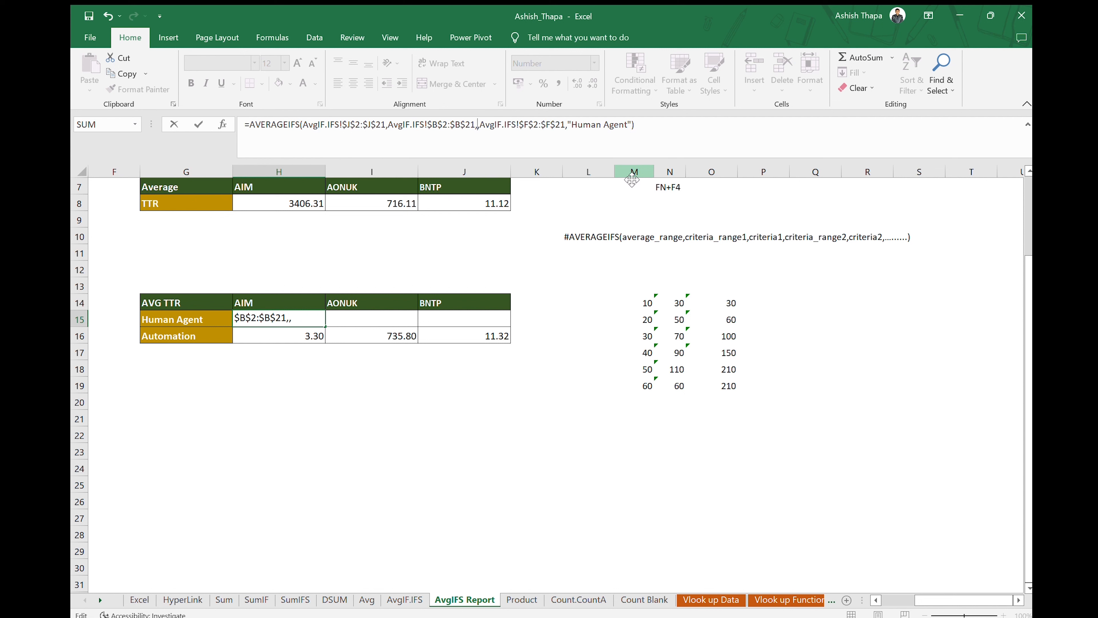
{"action": "type", "text": "H"}
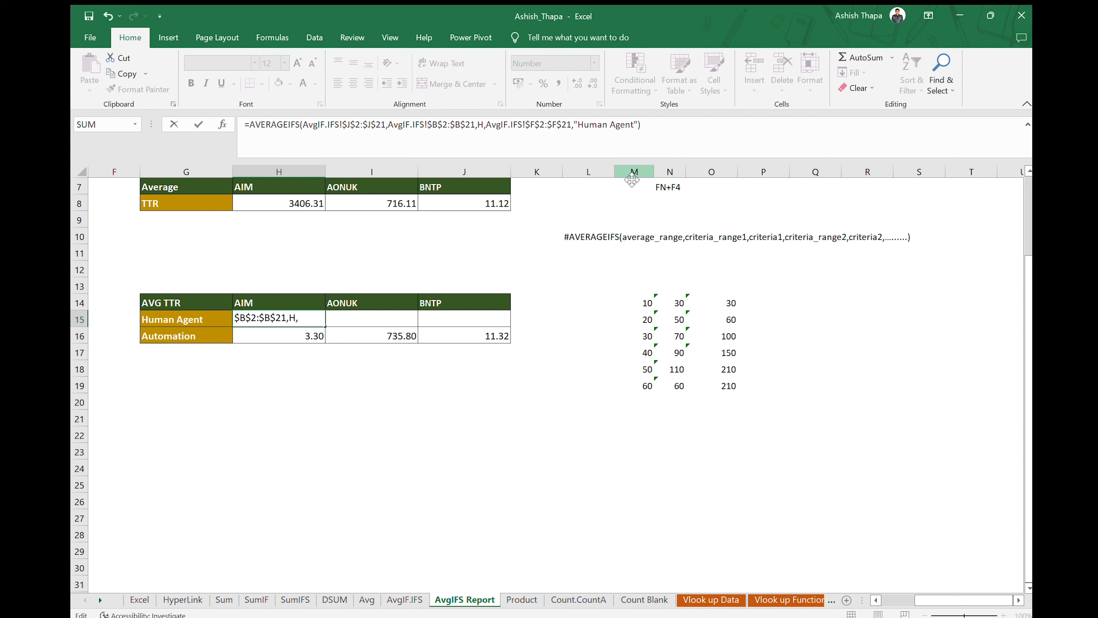
{"action": "type", "text": "14"}
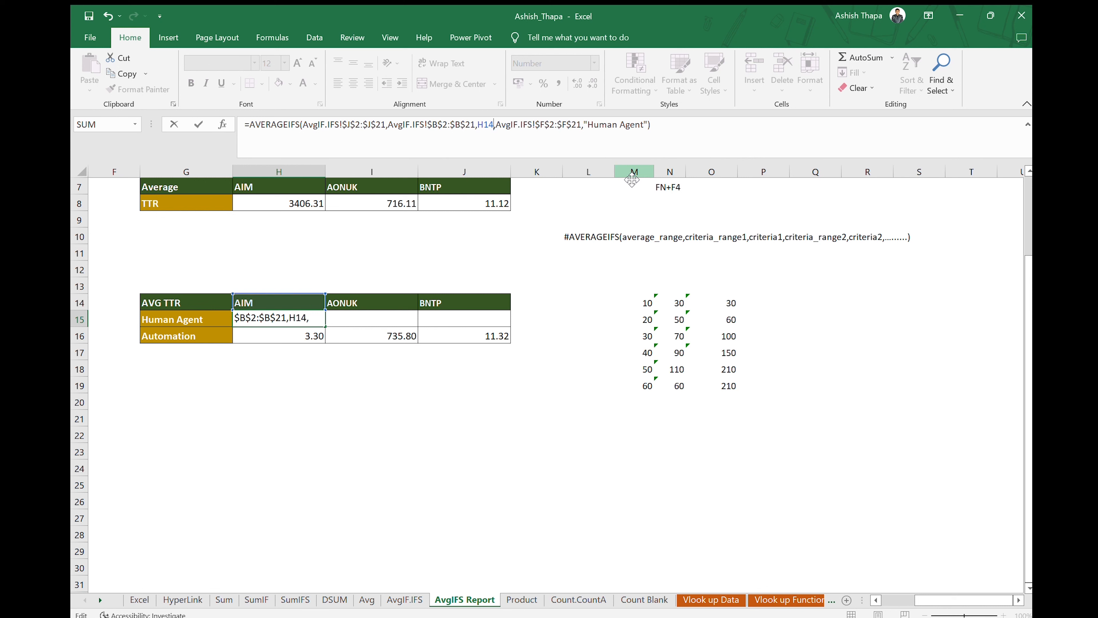
{"action": "key", "text": "Return"}
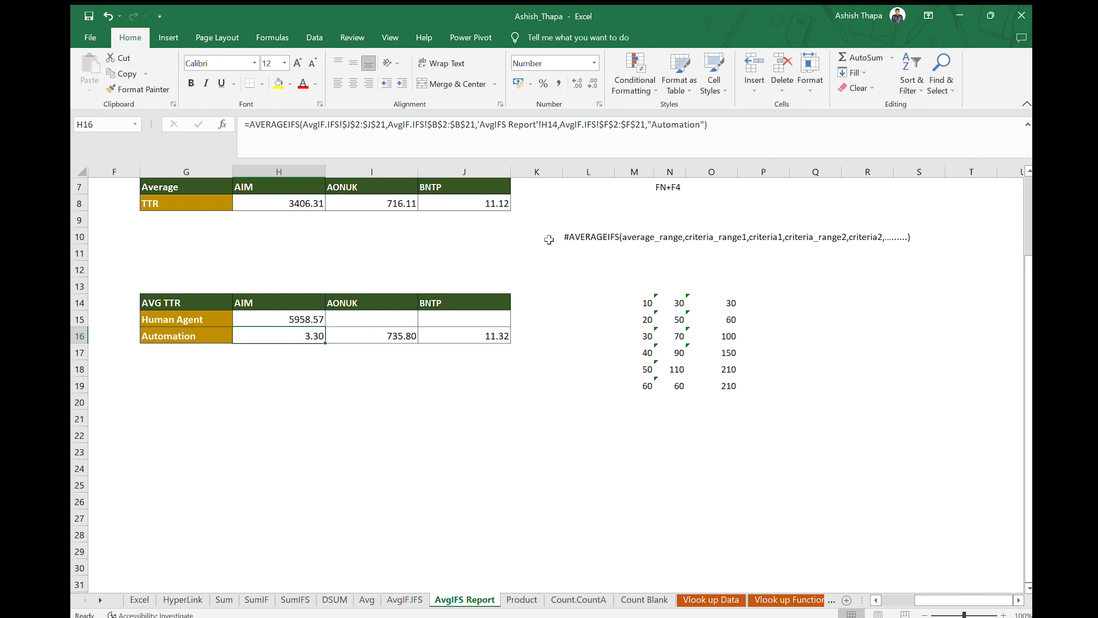
Fill H15's header-referenced AVERAGEIFS formula across the Human Agent row to J15
{"action": "left_click", "coordinate": [319, 318]}
{"action": "left_click_drag", "start_coordinate": [325, 327], "coordinate": [499, 321]}
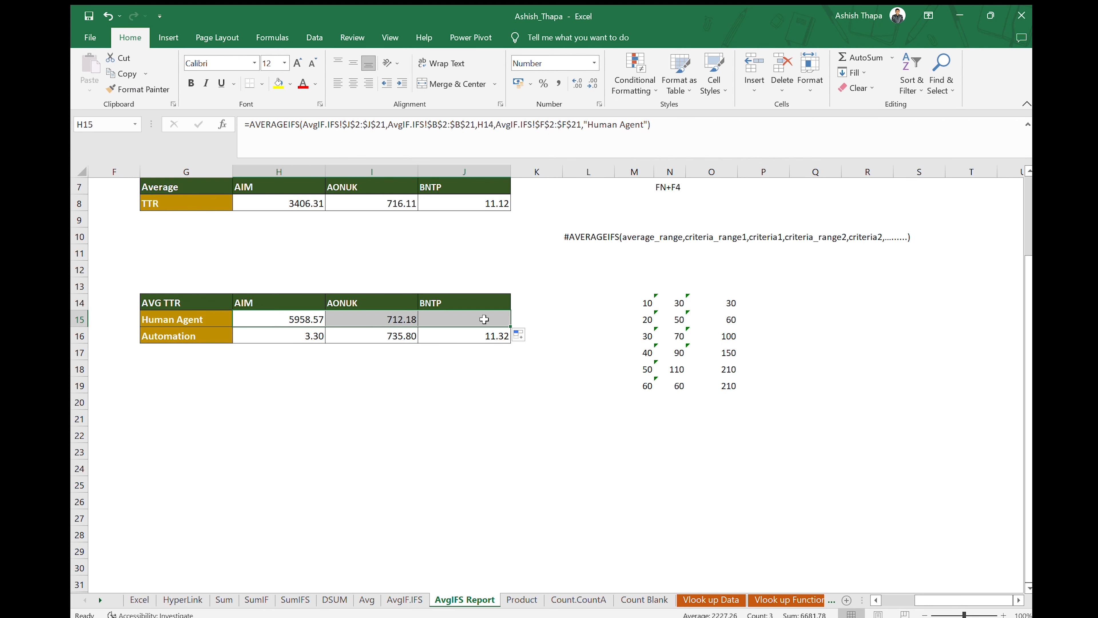
{"action": "left_click", "coordinate": [444, 267]}
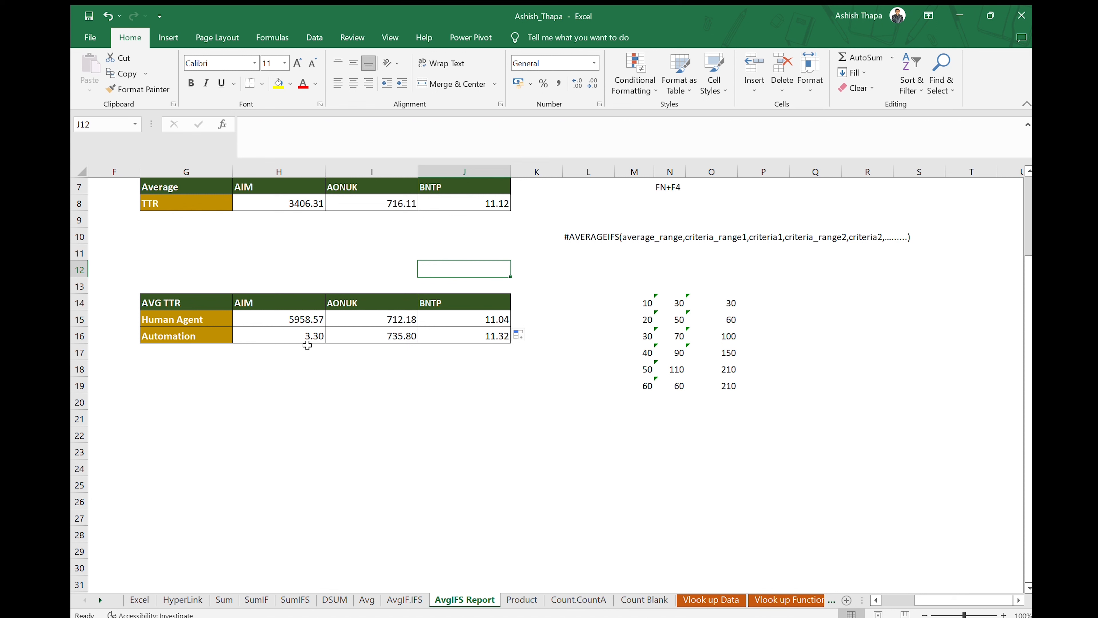
Review the header-referenced AVERAGEIFS formulas in the Automation row, H16:J16, and the average tables above
{"action": "left_click", "coordinate": [278, 338]}
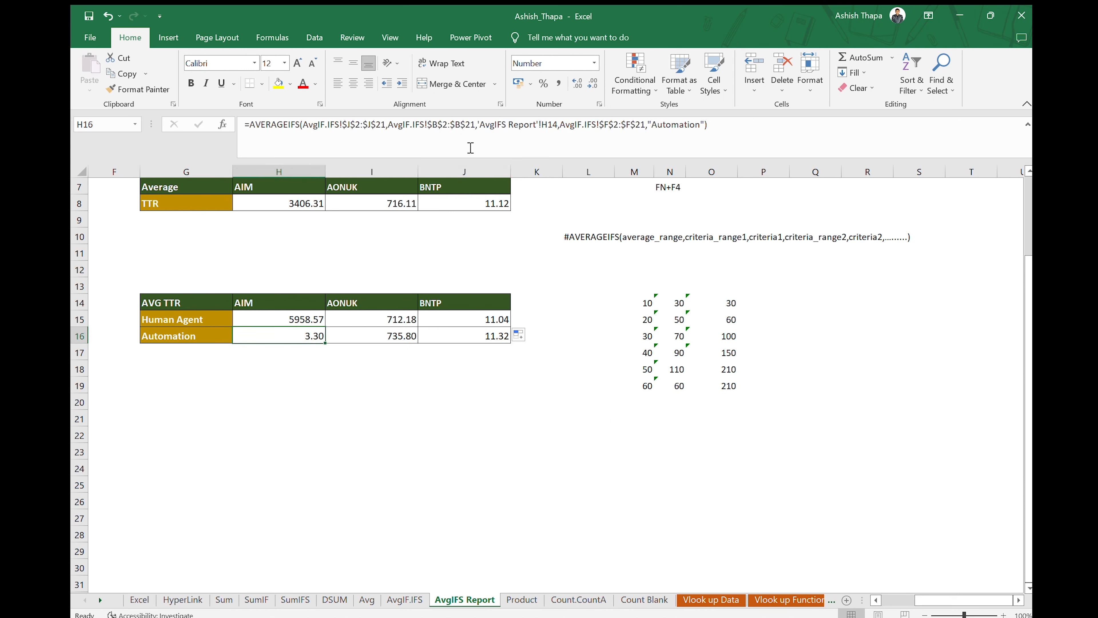
{"action": "left_click", "coordinate": [355, 338]}
{"action": "left_click", "coordinate": [449, 338]}
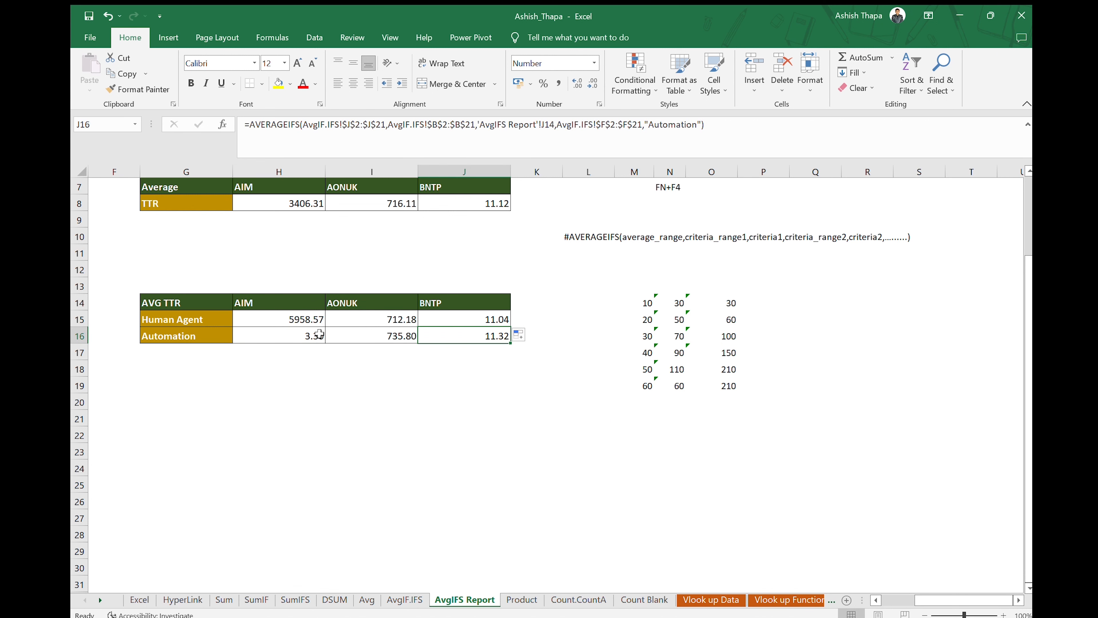
{"action": "left_click_drag", "start_coordinate": [210, 341], "coordinate": [265, 348]}
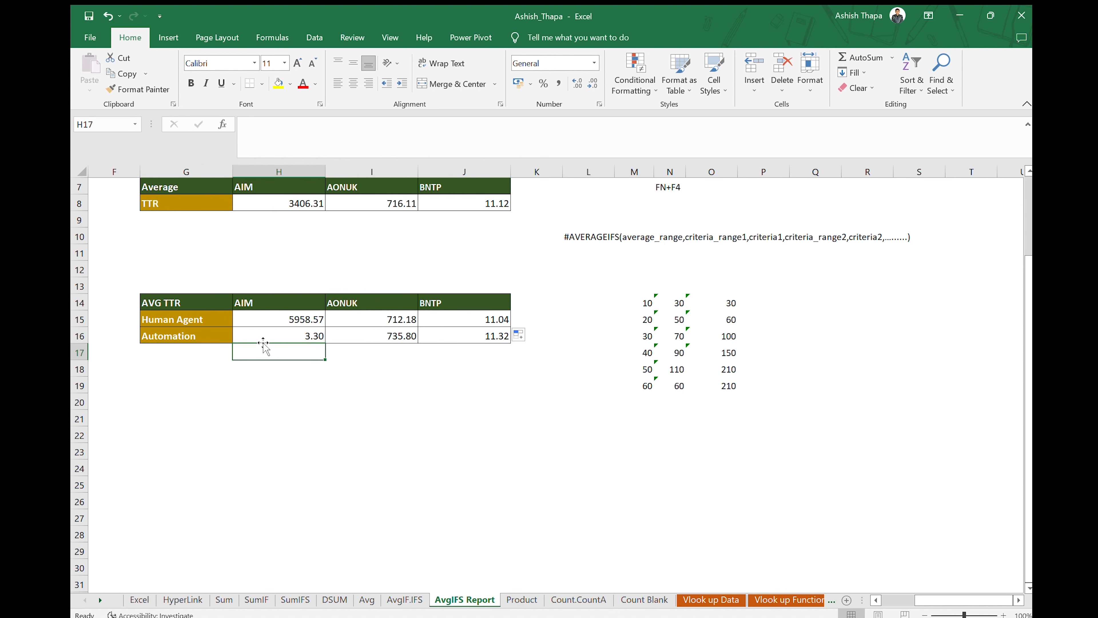
{"action": "left_click", "coordinate": [284, 332]}
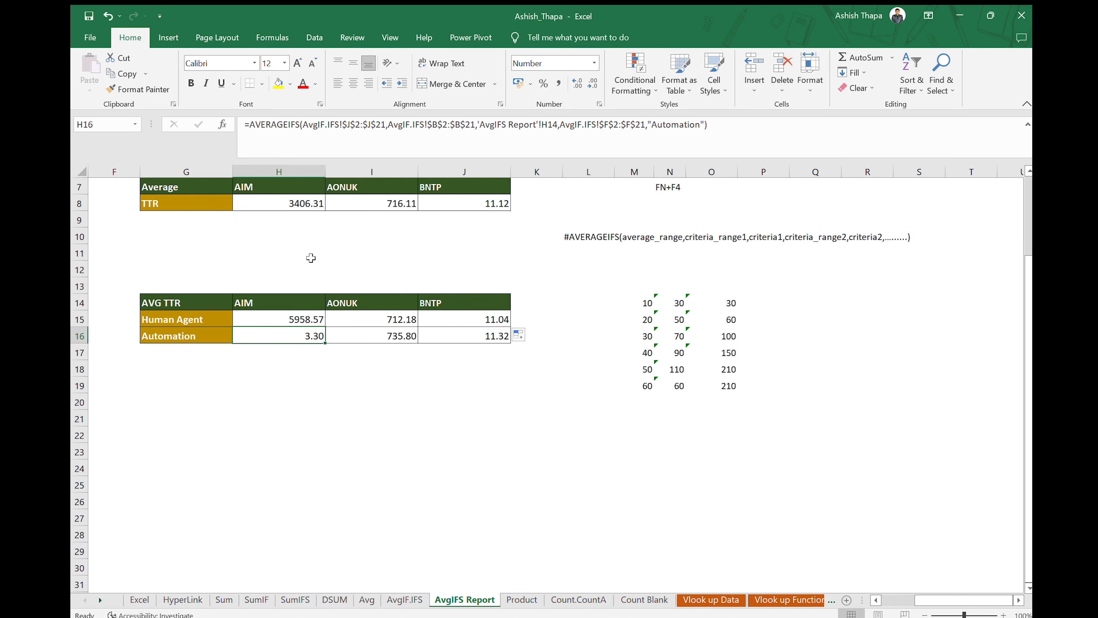
{"action": "scroll", "coordinate": [587, 405], "scroll_direction": "up", "scroll_amount": 1}
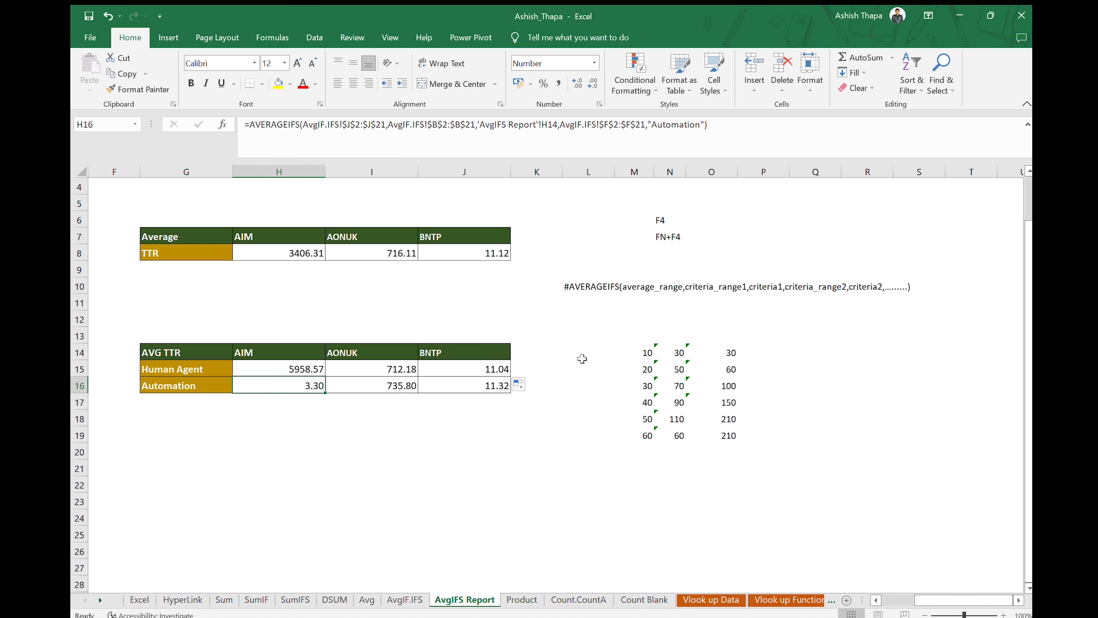
{"action": "scroll", "coordinate": [612, 395], "scroll_direction": "up", "scroll_amount": 1}
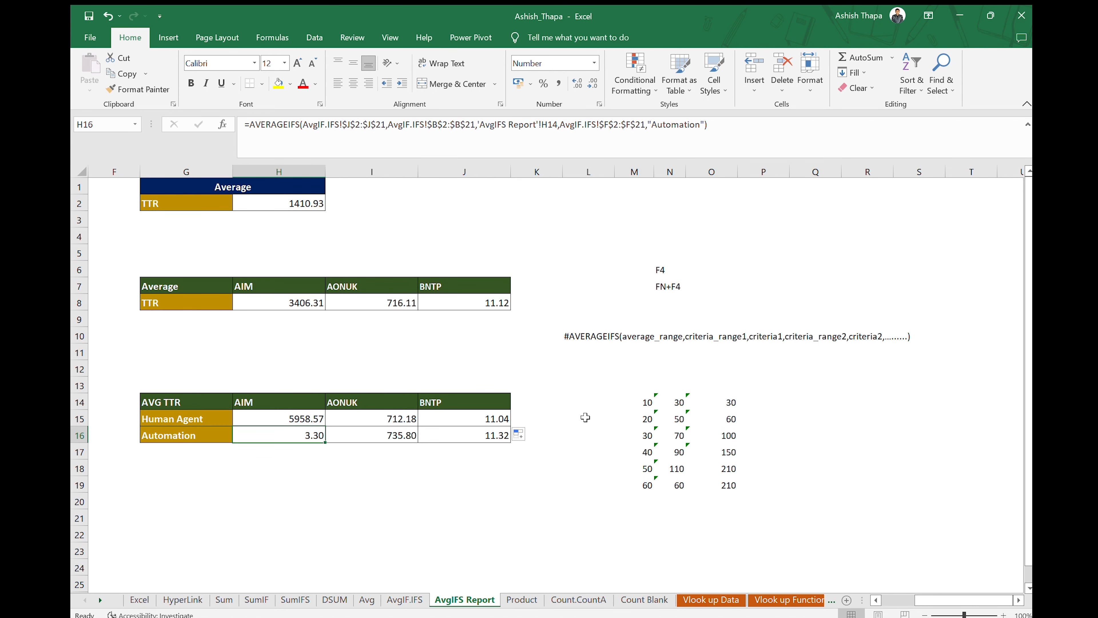